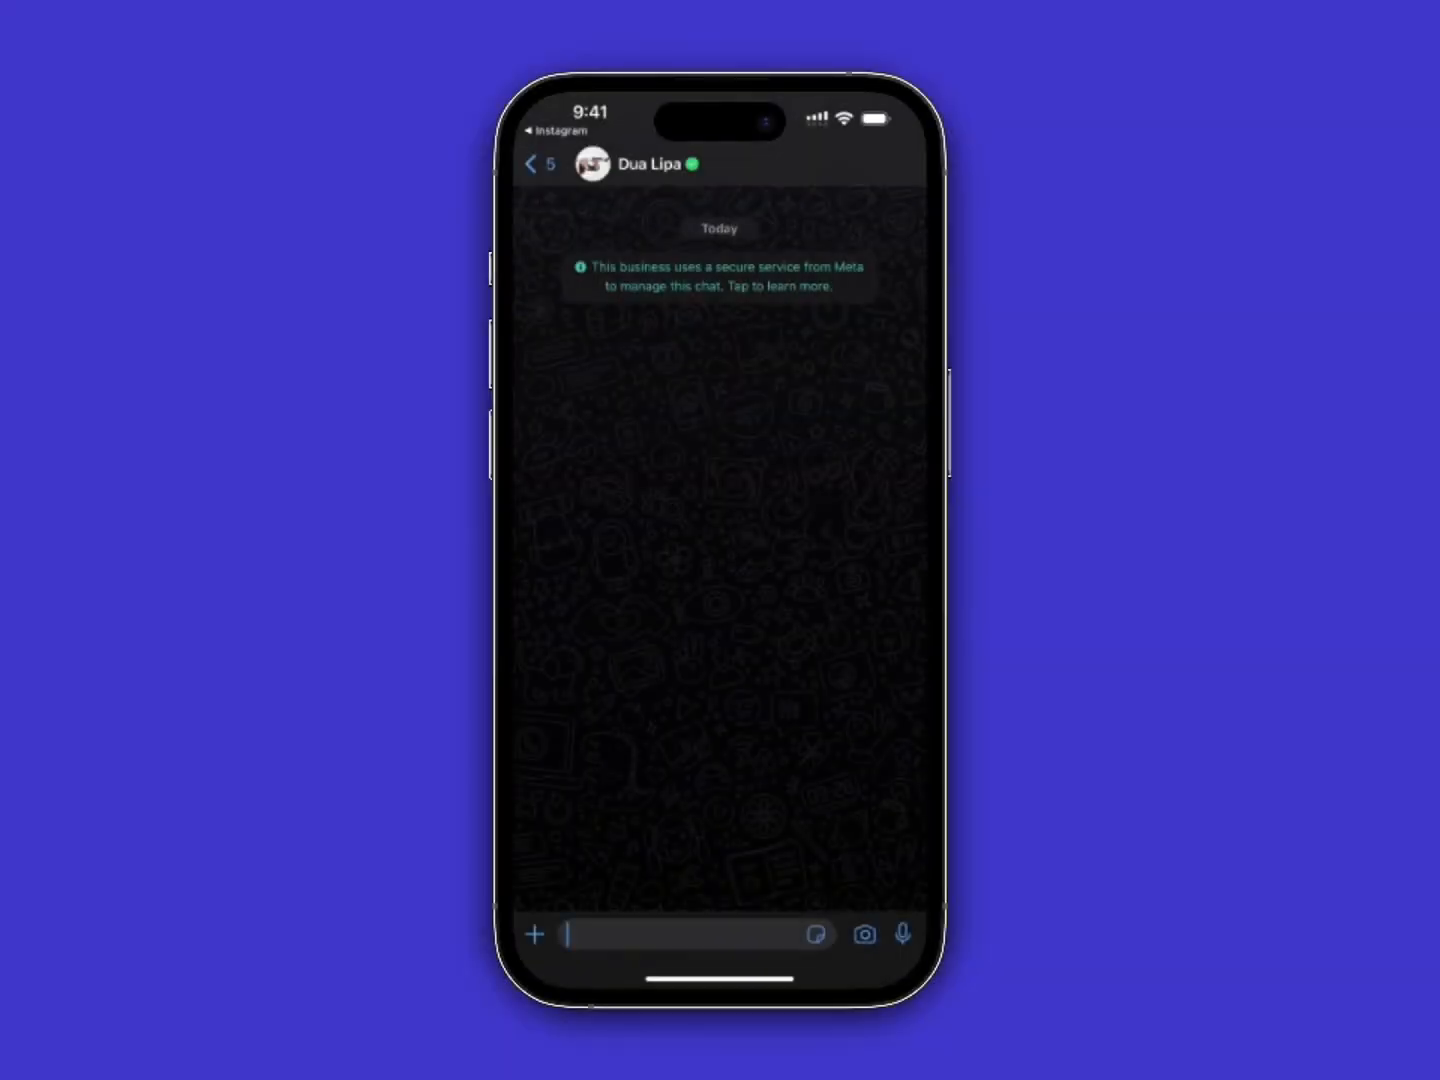
# Send the message 'Hi' to the business in the WhatsApp chat
pyautogui.write('Hi')
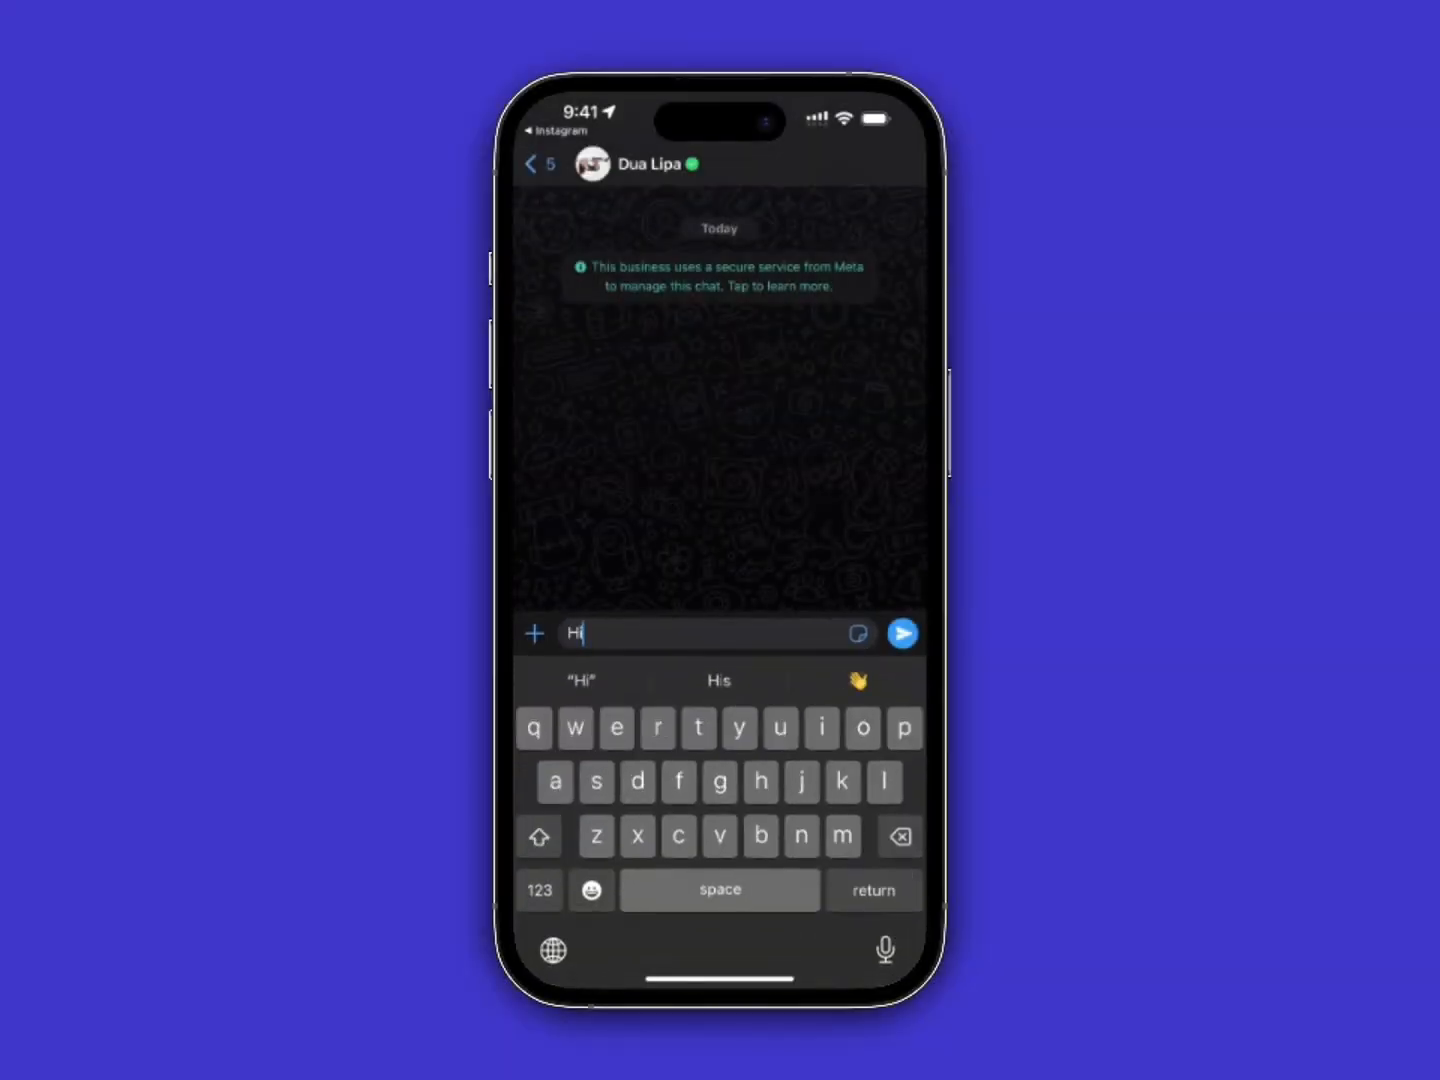
pyautogui.click(904, 634)
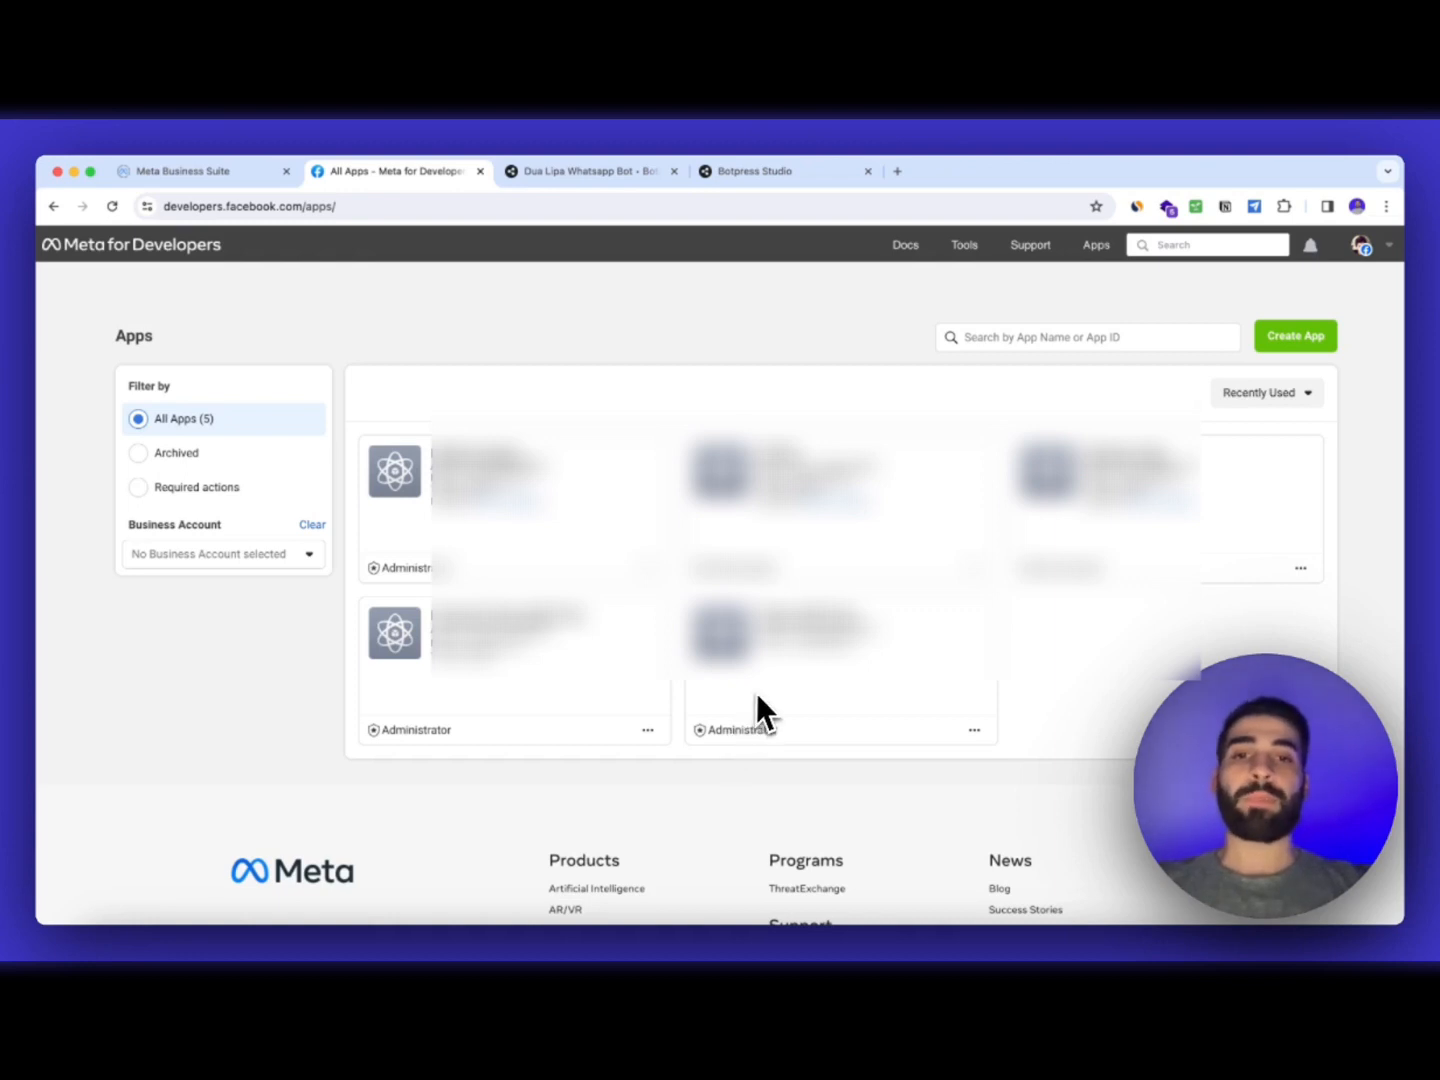
# In a new tab, search 'meta' to reach Meta for Developers, then start creating a new app from My Apps
pyautogui.click(902, 178)
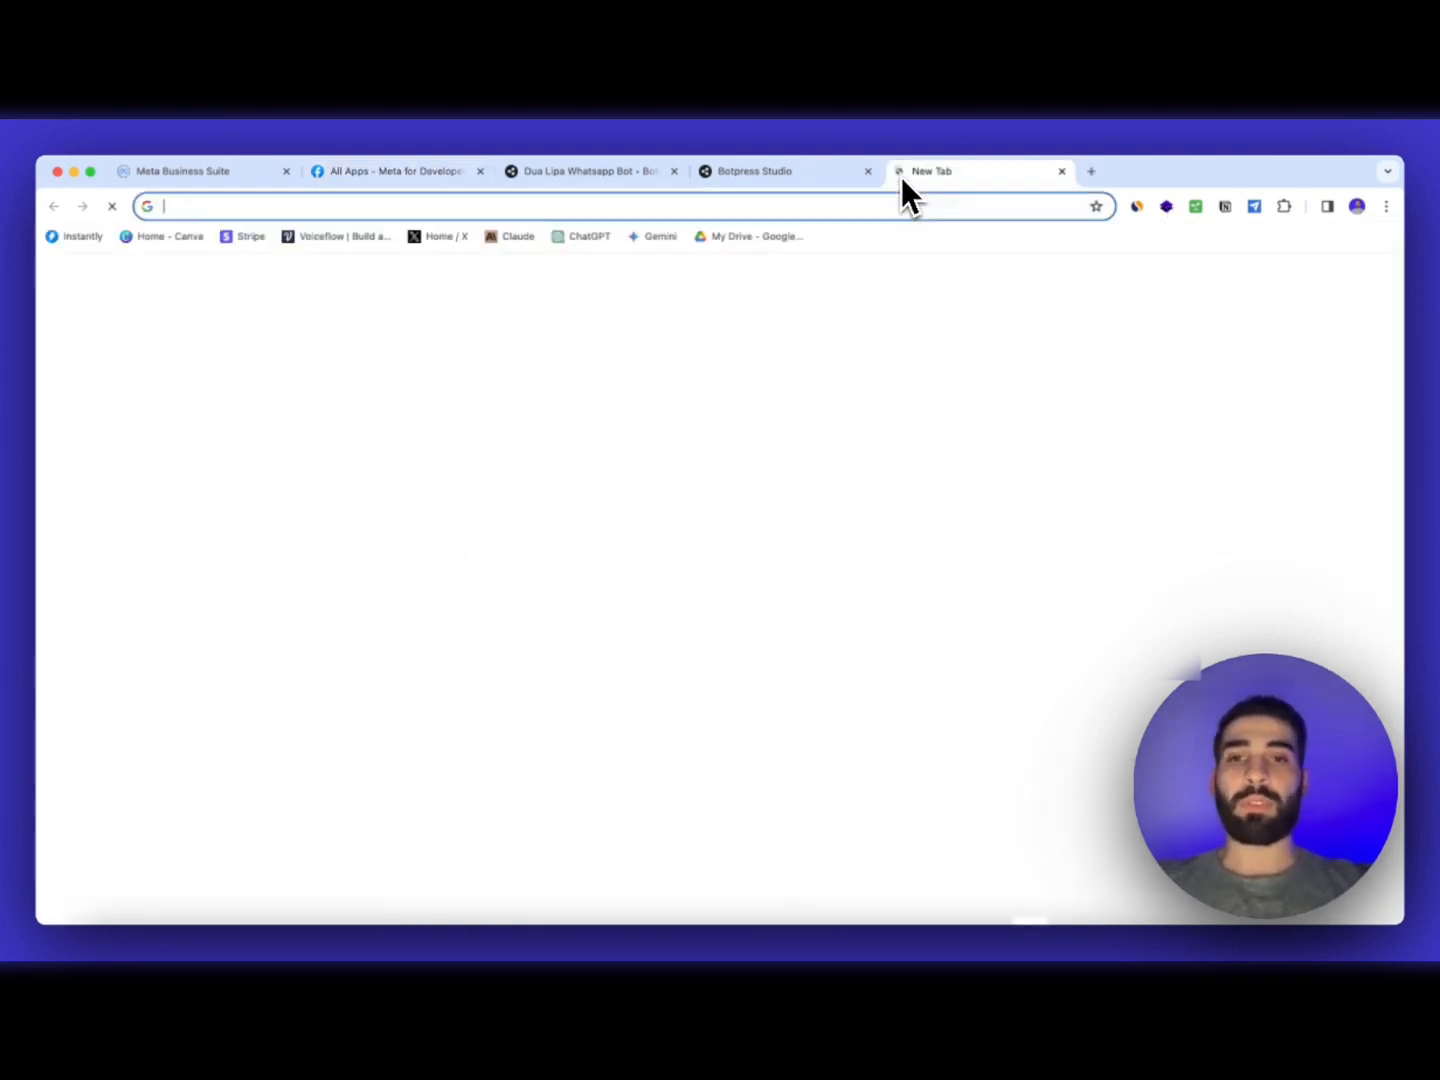
pyautogui.write('meta')
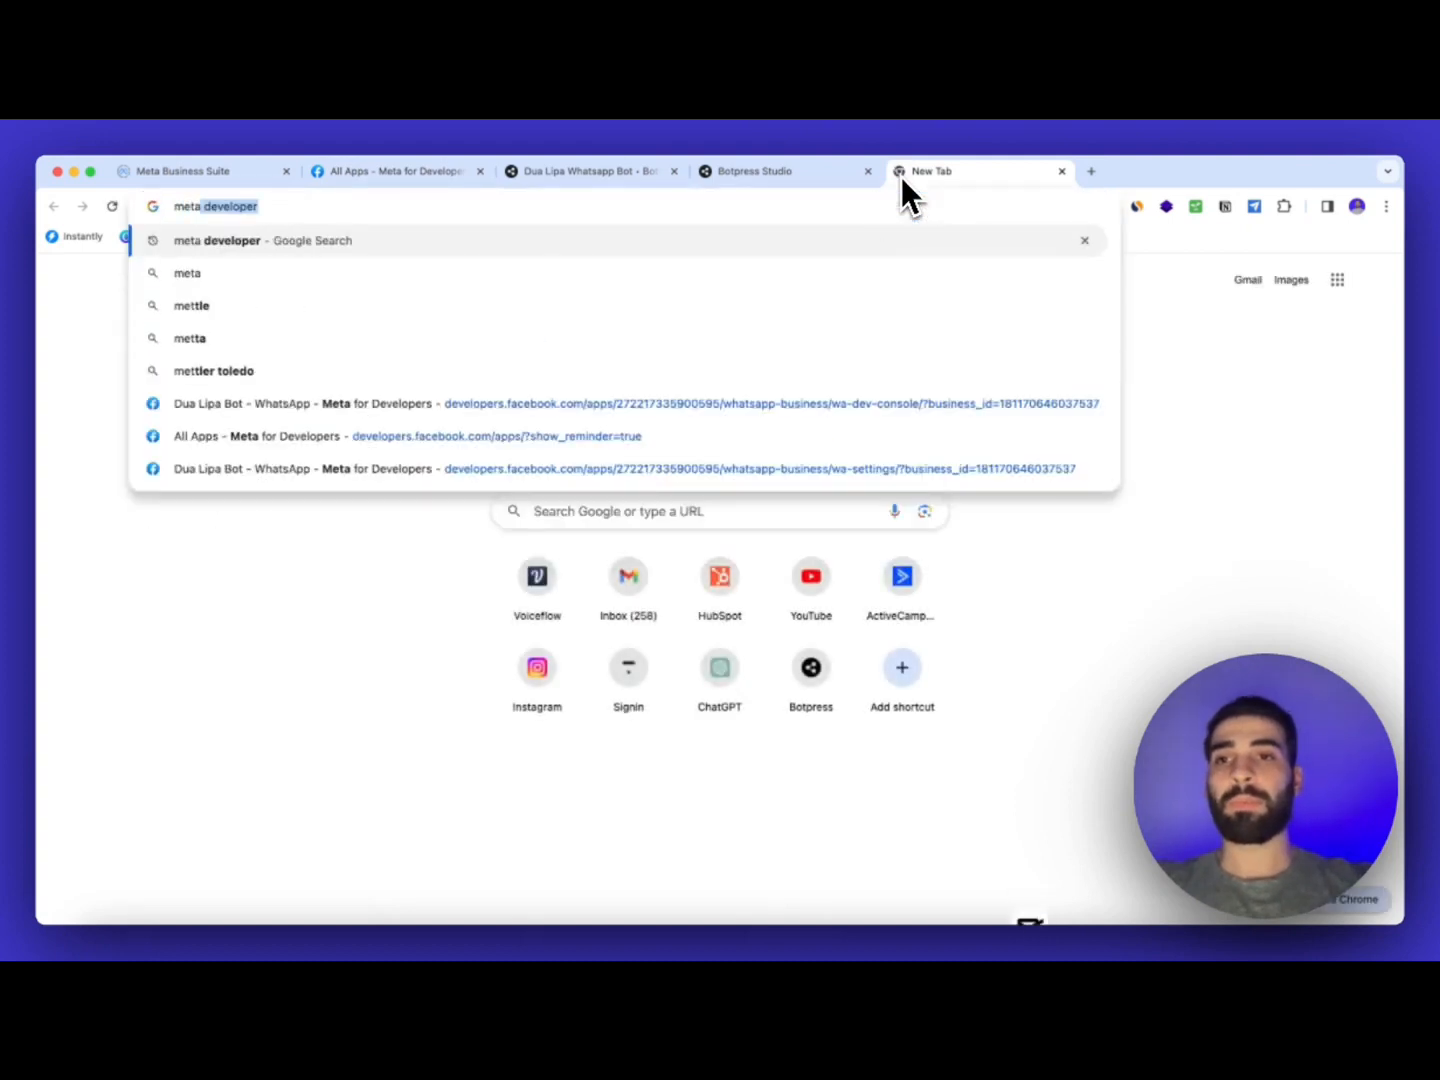
pyautogui.press('Return')
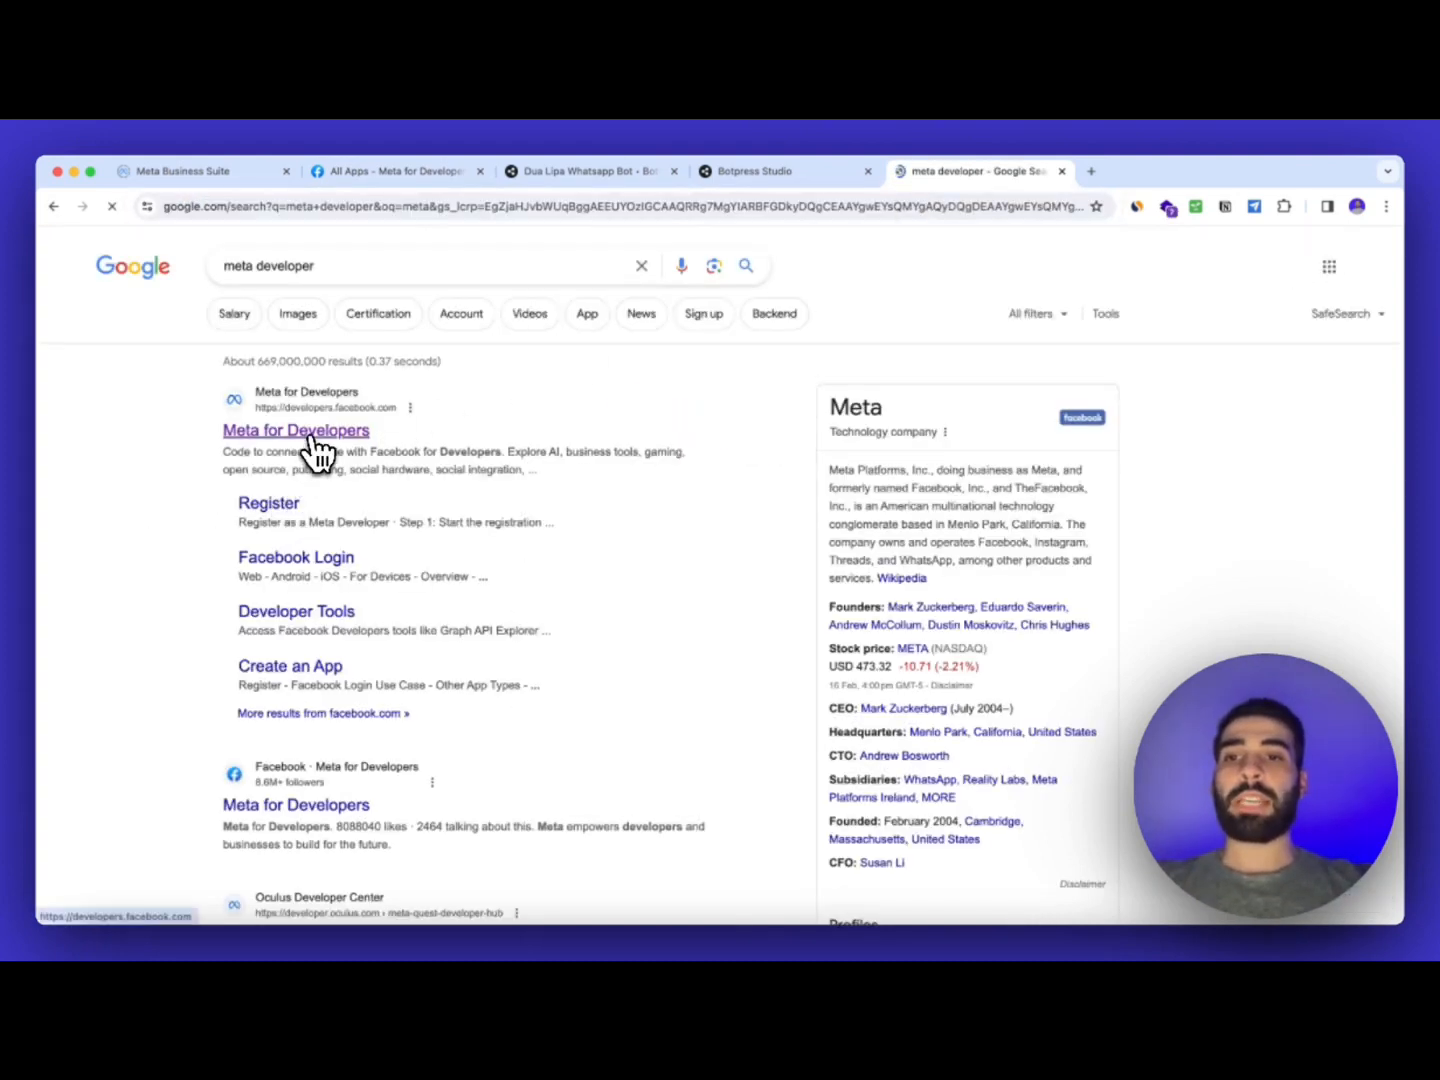
pyautogui.click(312, 437)
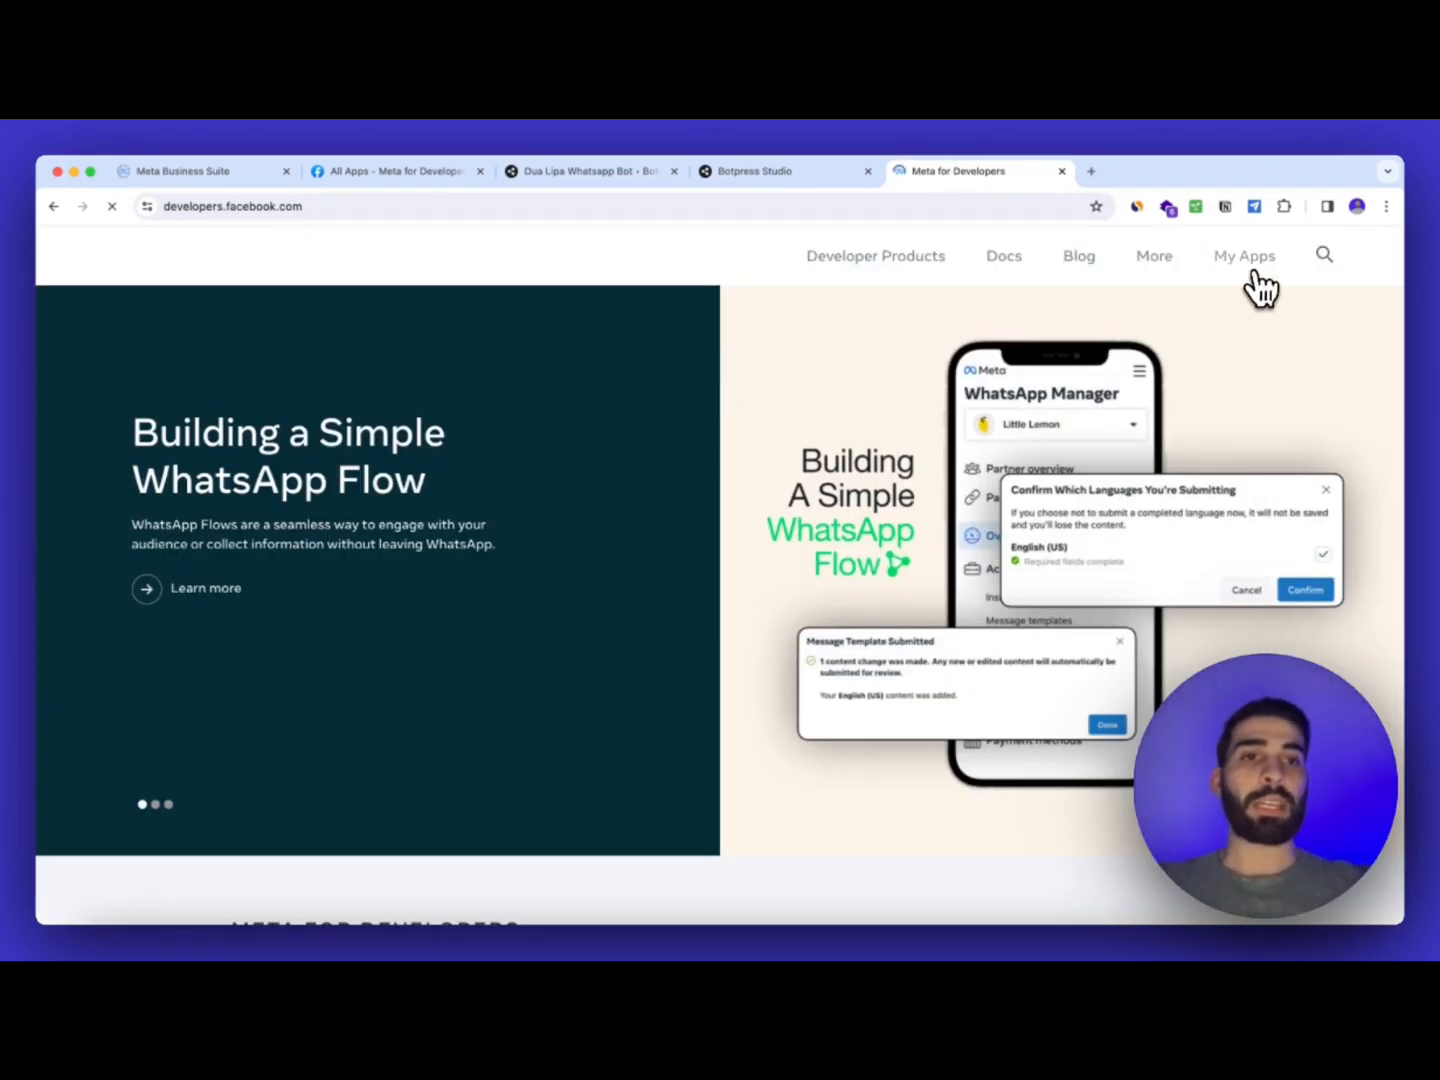
pyautogui.click(1255, 272)
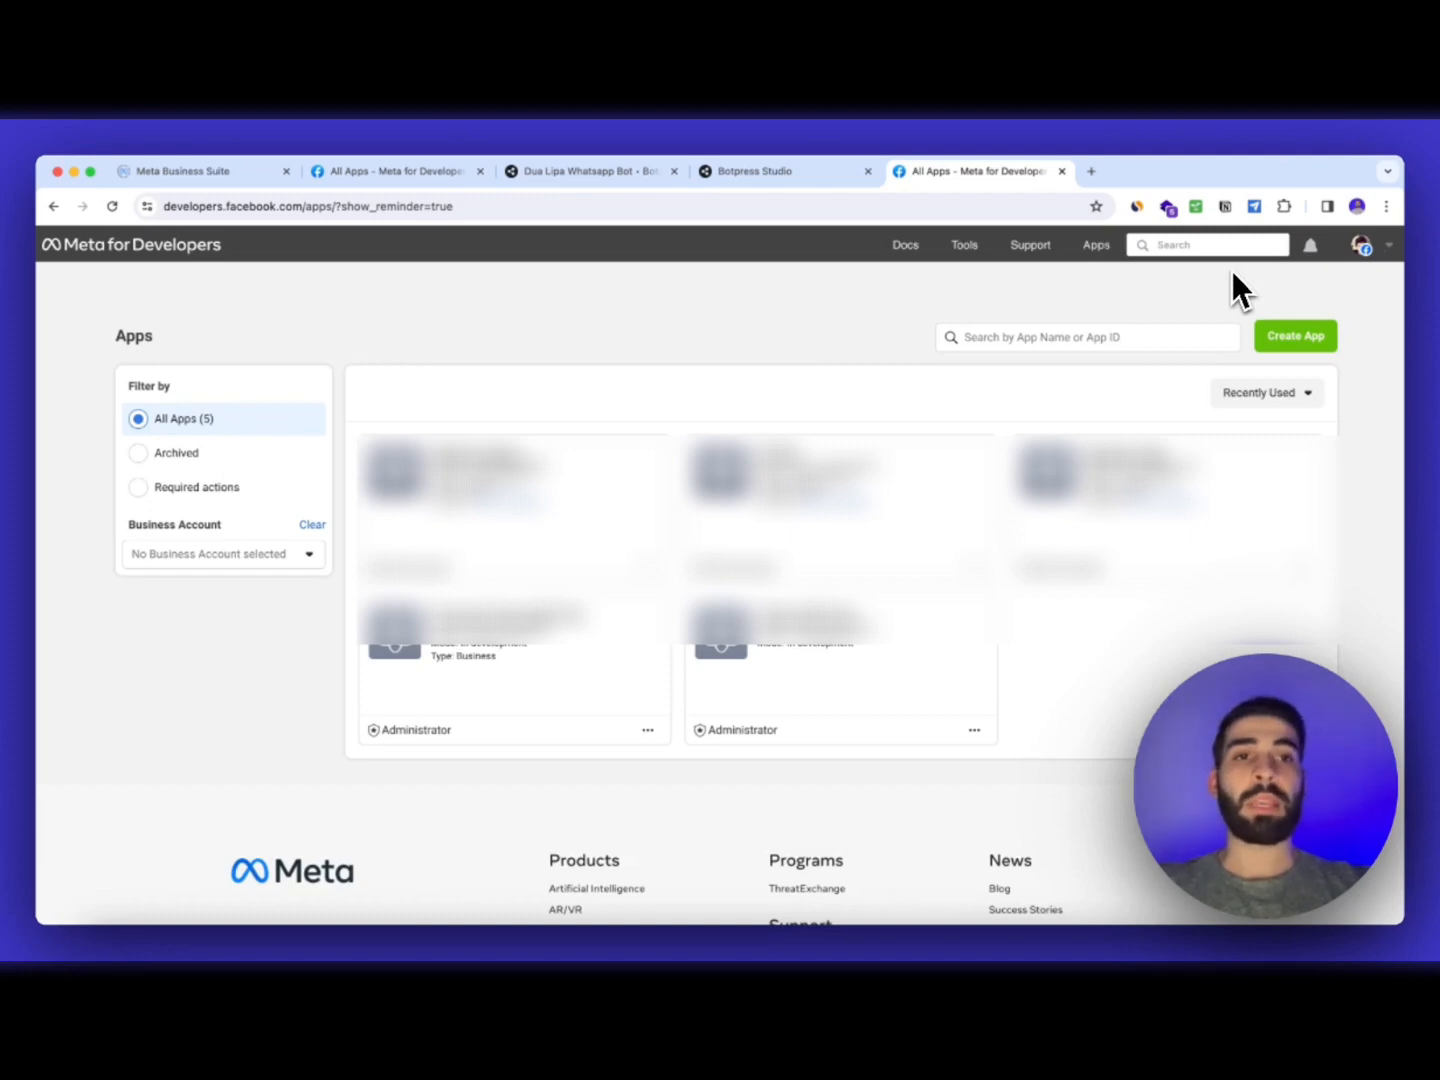
pyautogui.click(1301, 340)
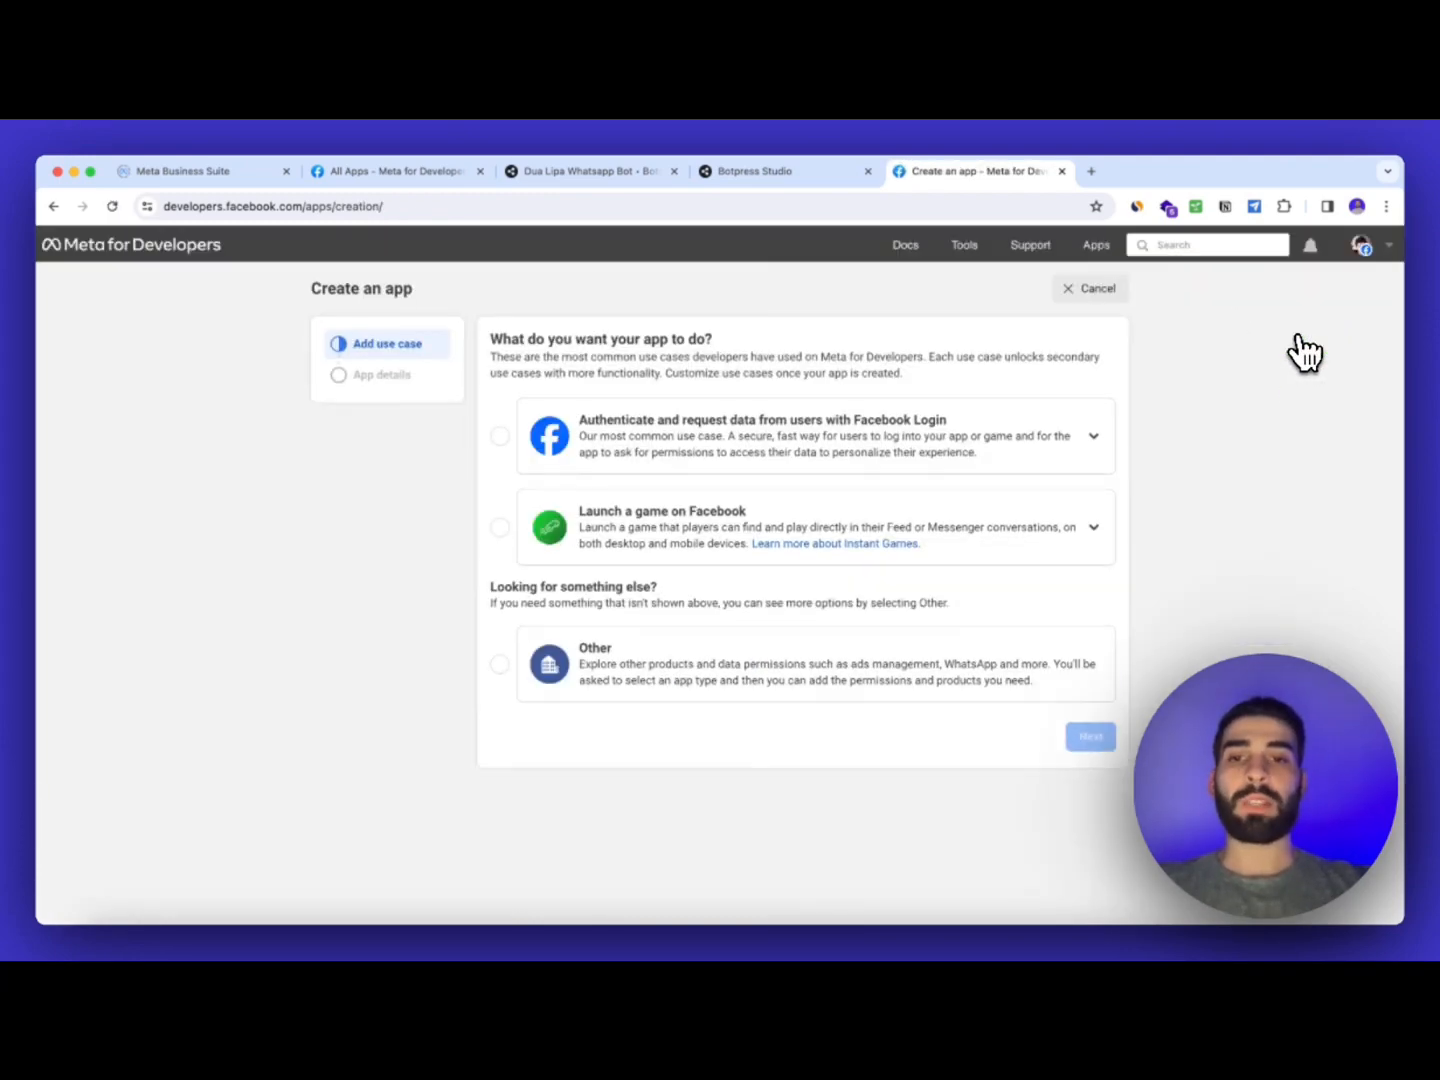
# Choose the Other use case and the Business app type for the new app
pyautogui.click(860, 661)
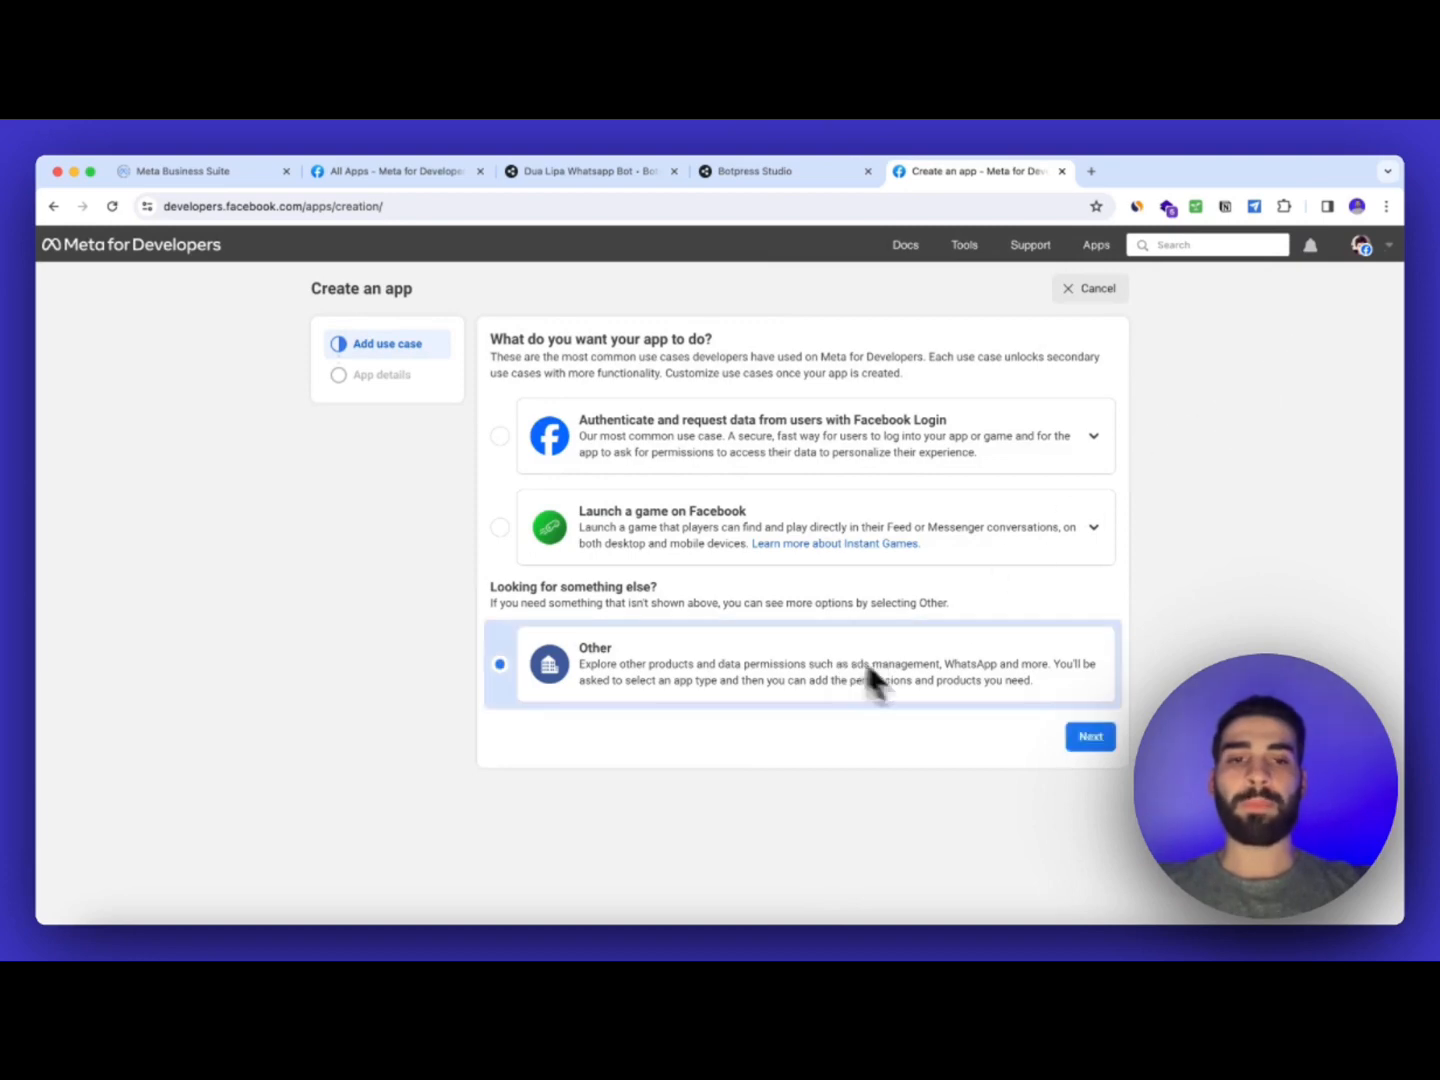
pyautogui.click(1080, 741)
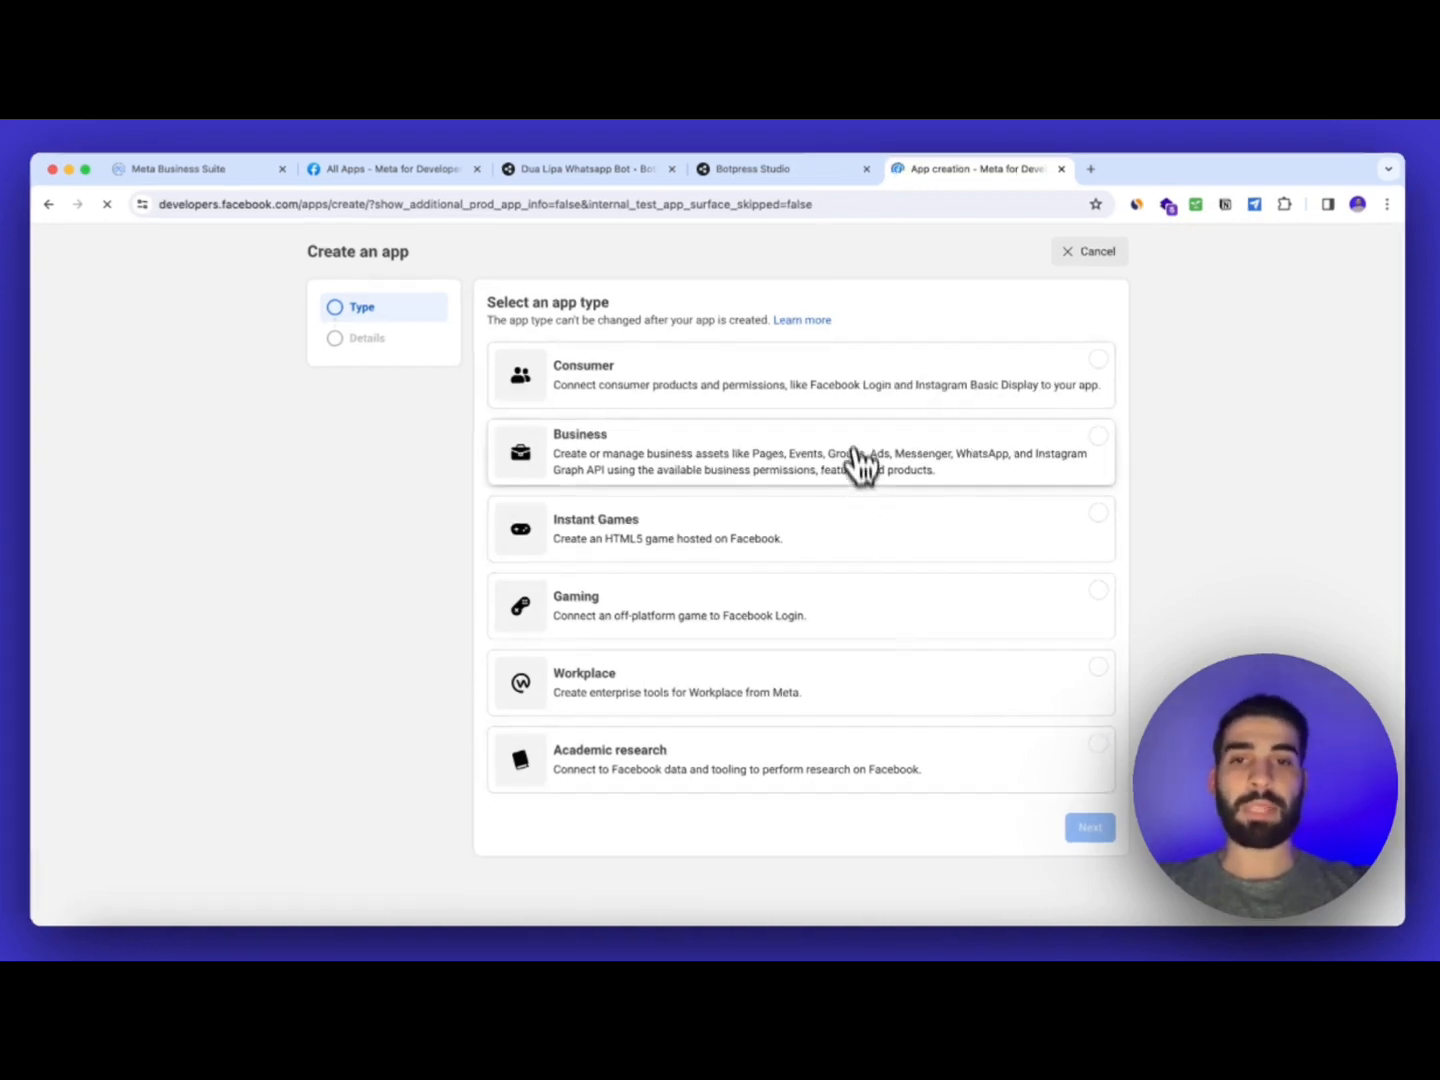
pyautogui.click(859, 460)
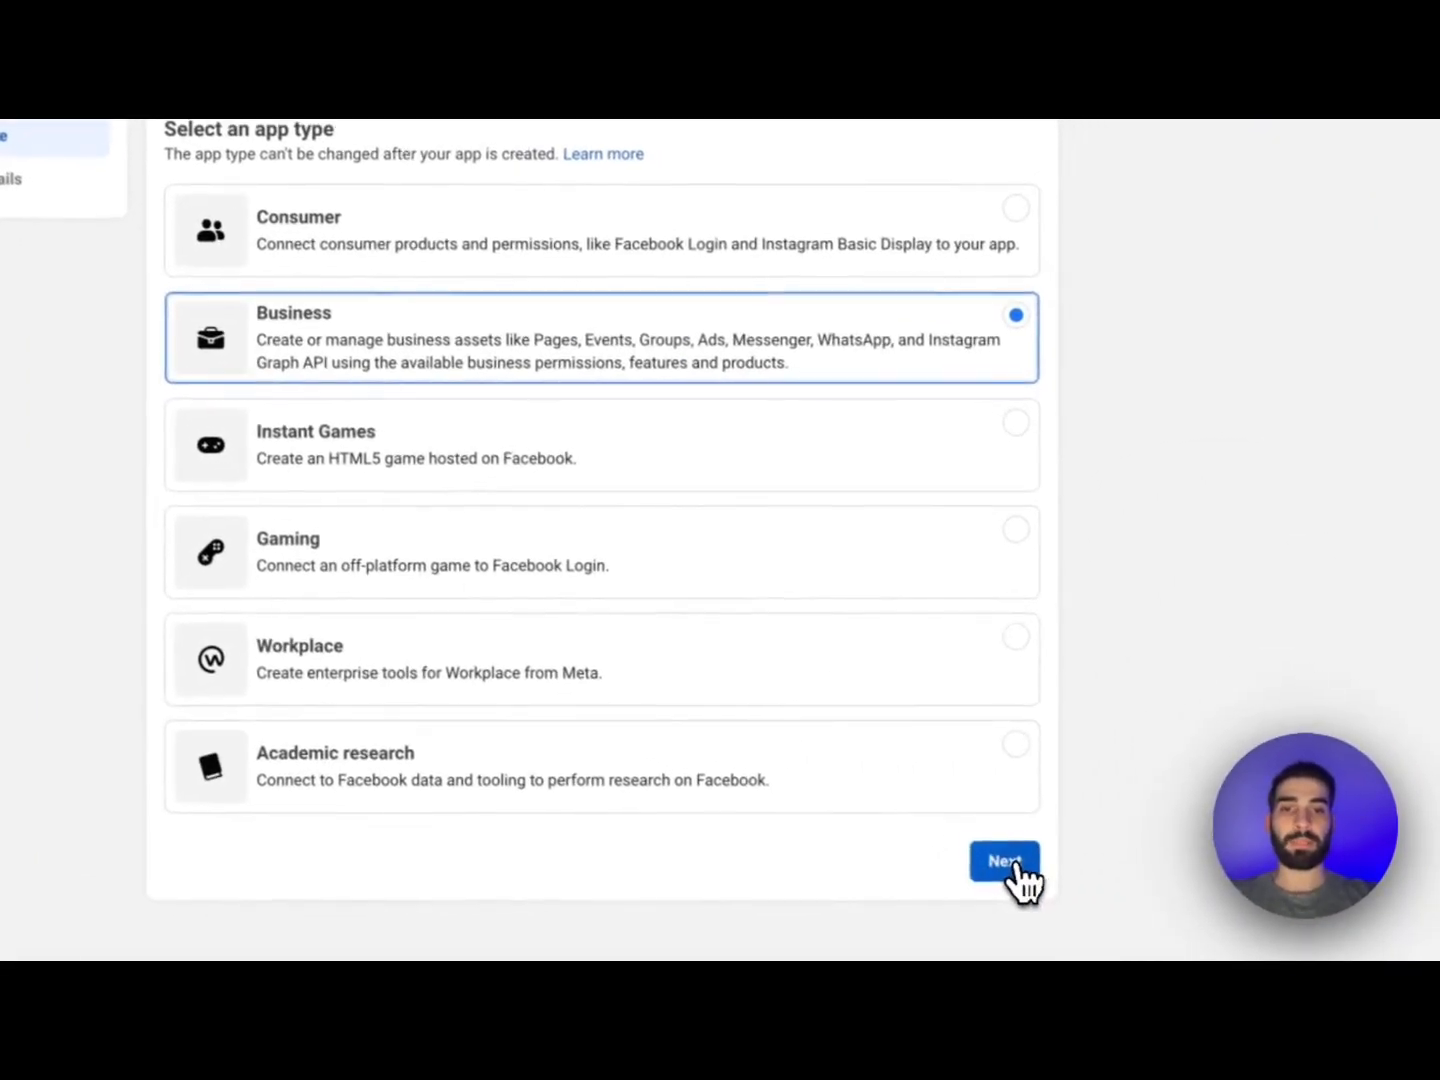
pyautogui.click(1048, 878)
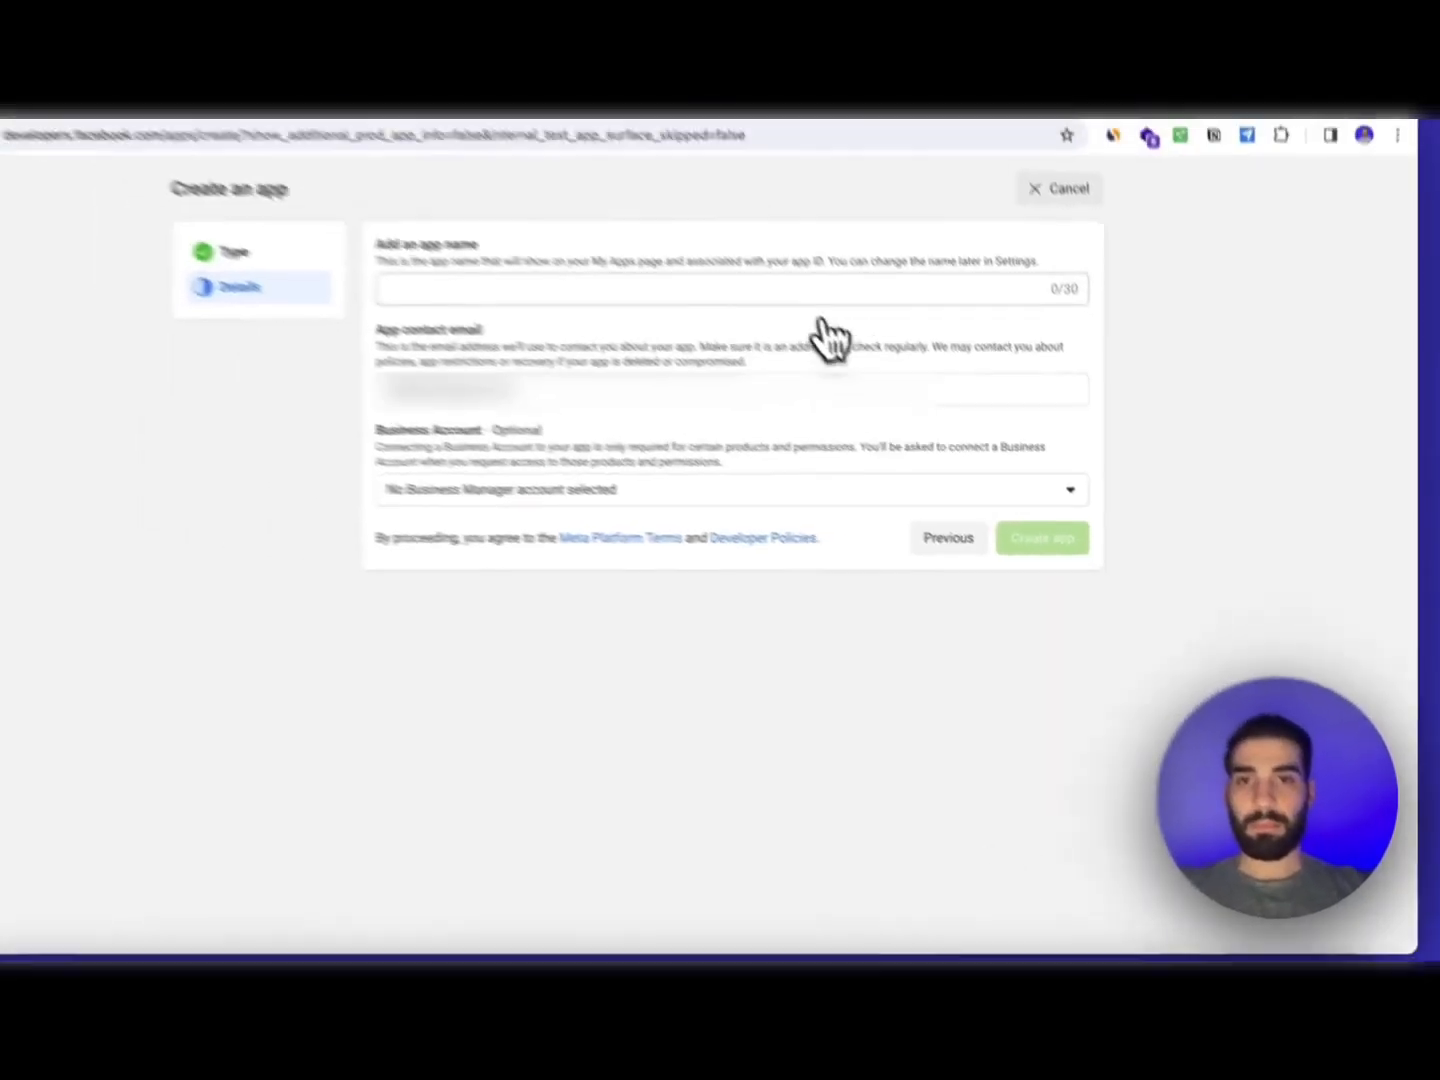
# Name the app 'Dua Lipa Bot', link the SimpleBot business account and submit
pyautogui.click(679, 179)
pyautogui.write('Dua Lipa Bot')
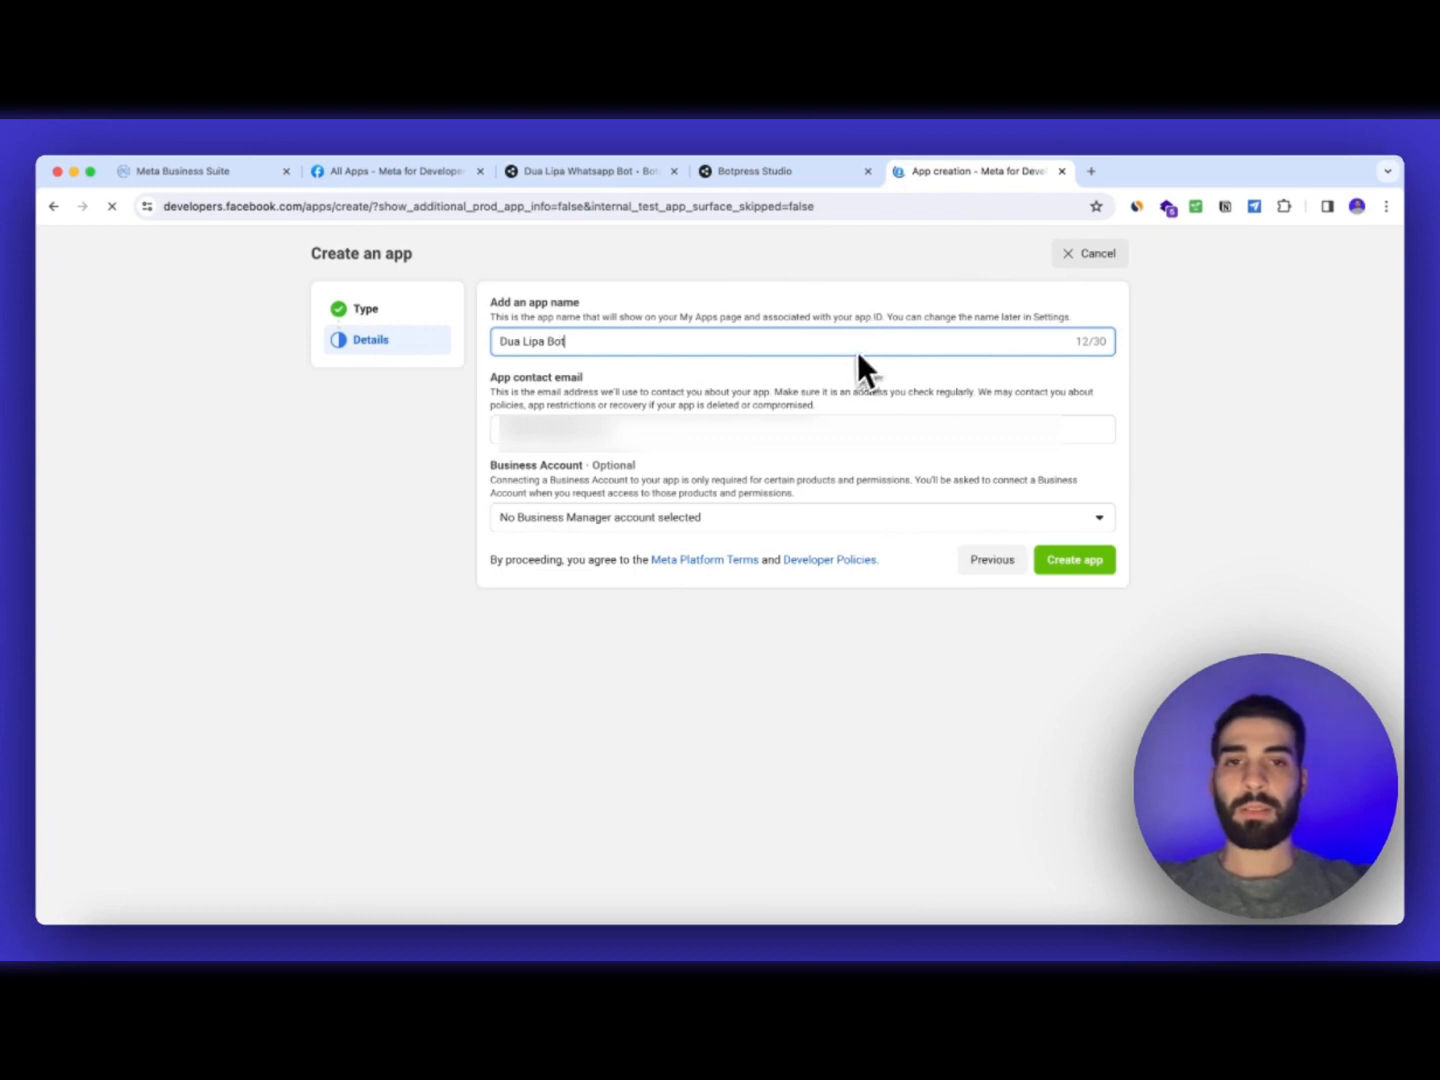
pyautogui.click(797, 544)
pyautogui.click(779, 613)
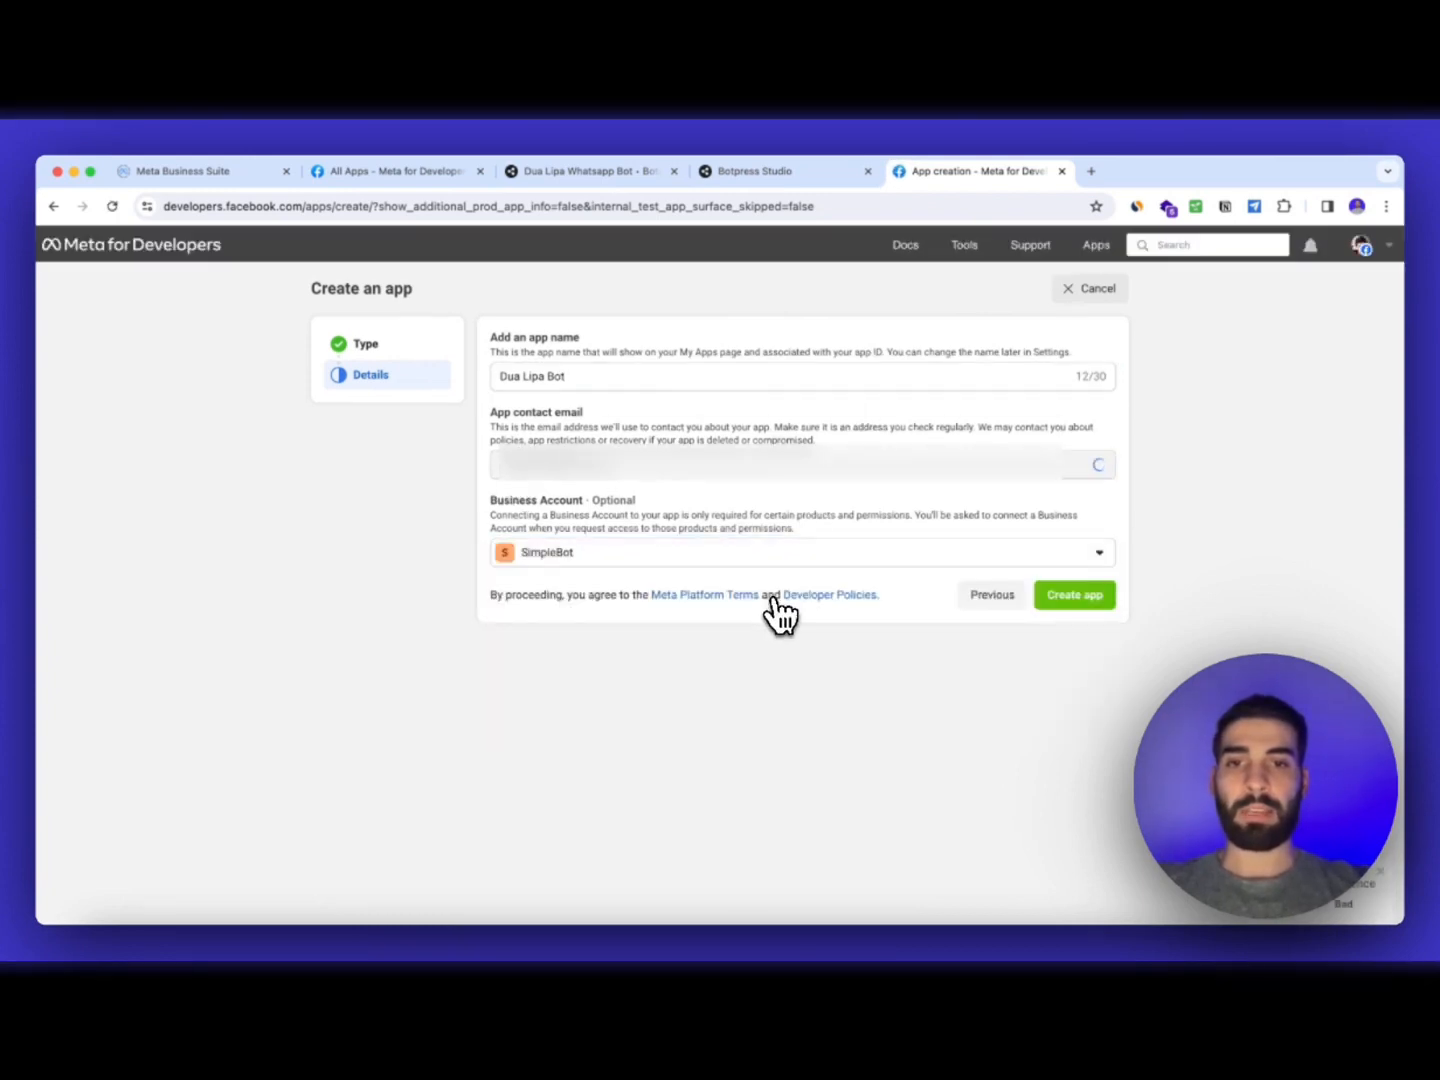
pyautogui.click(1095, 597)
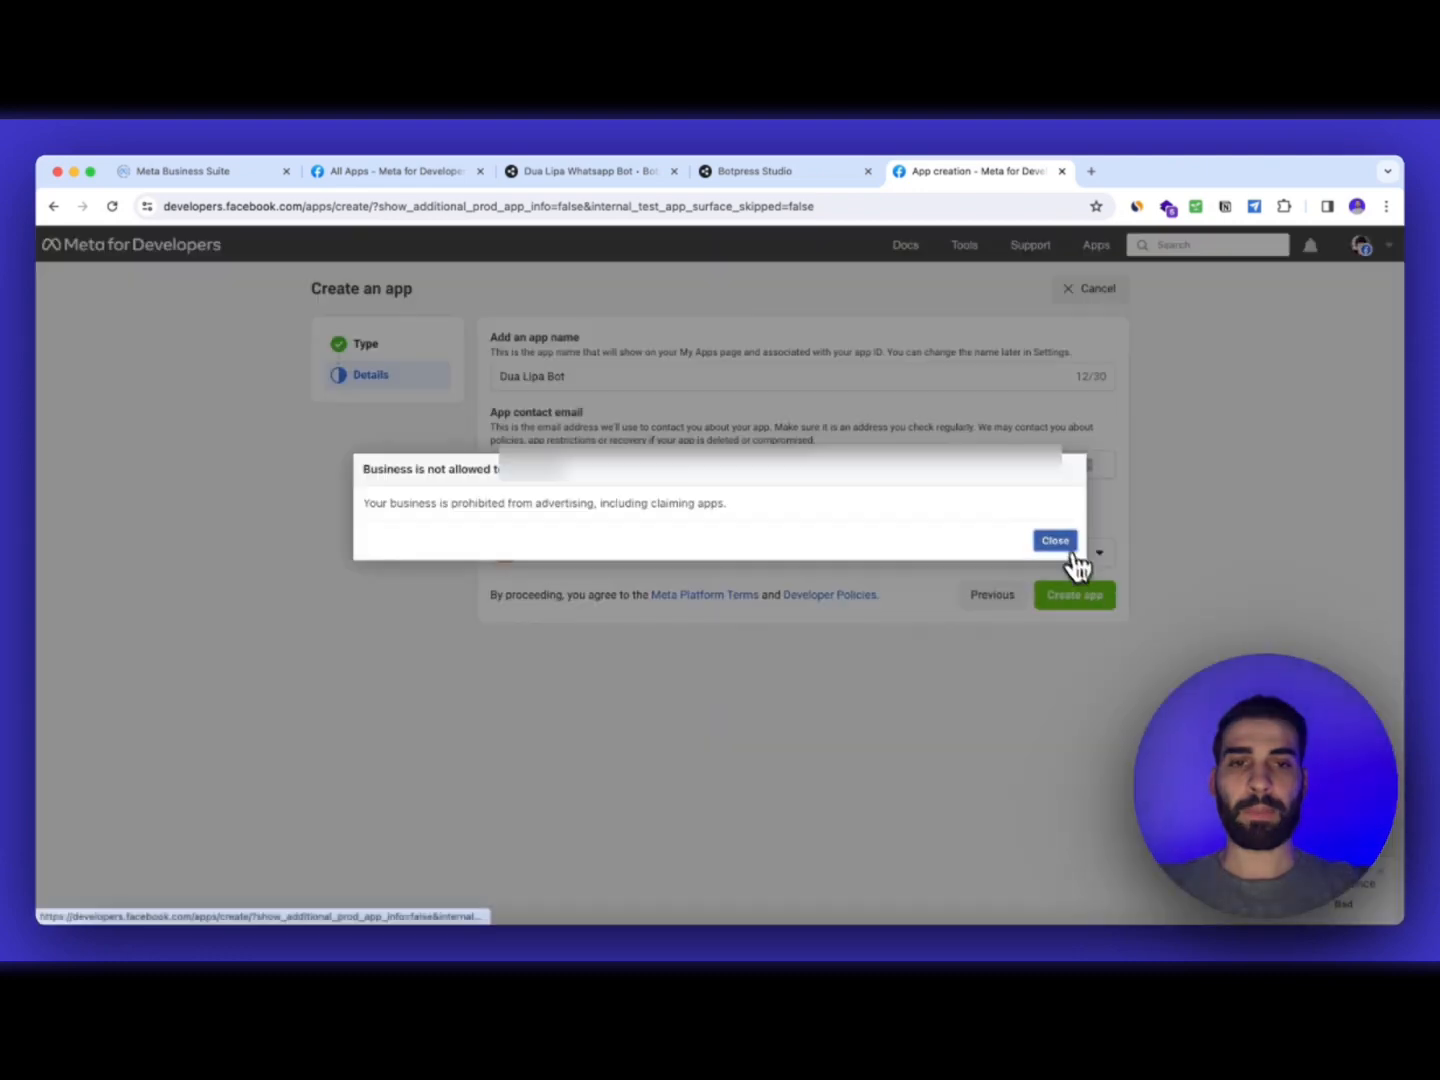
# After the business-not-allowed error, switch to the Mentor Millions account and create the app
pyautogui.click(1055, 540)
pyautogui.click(1062, 554)
pyautogui.click(820, 748)
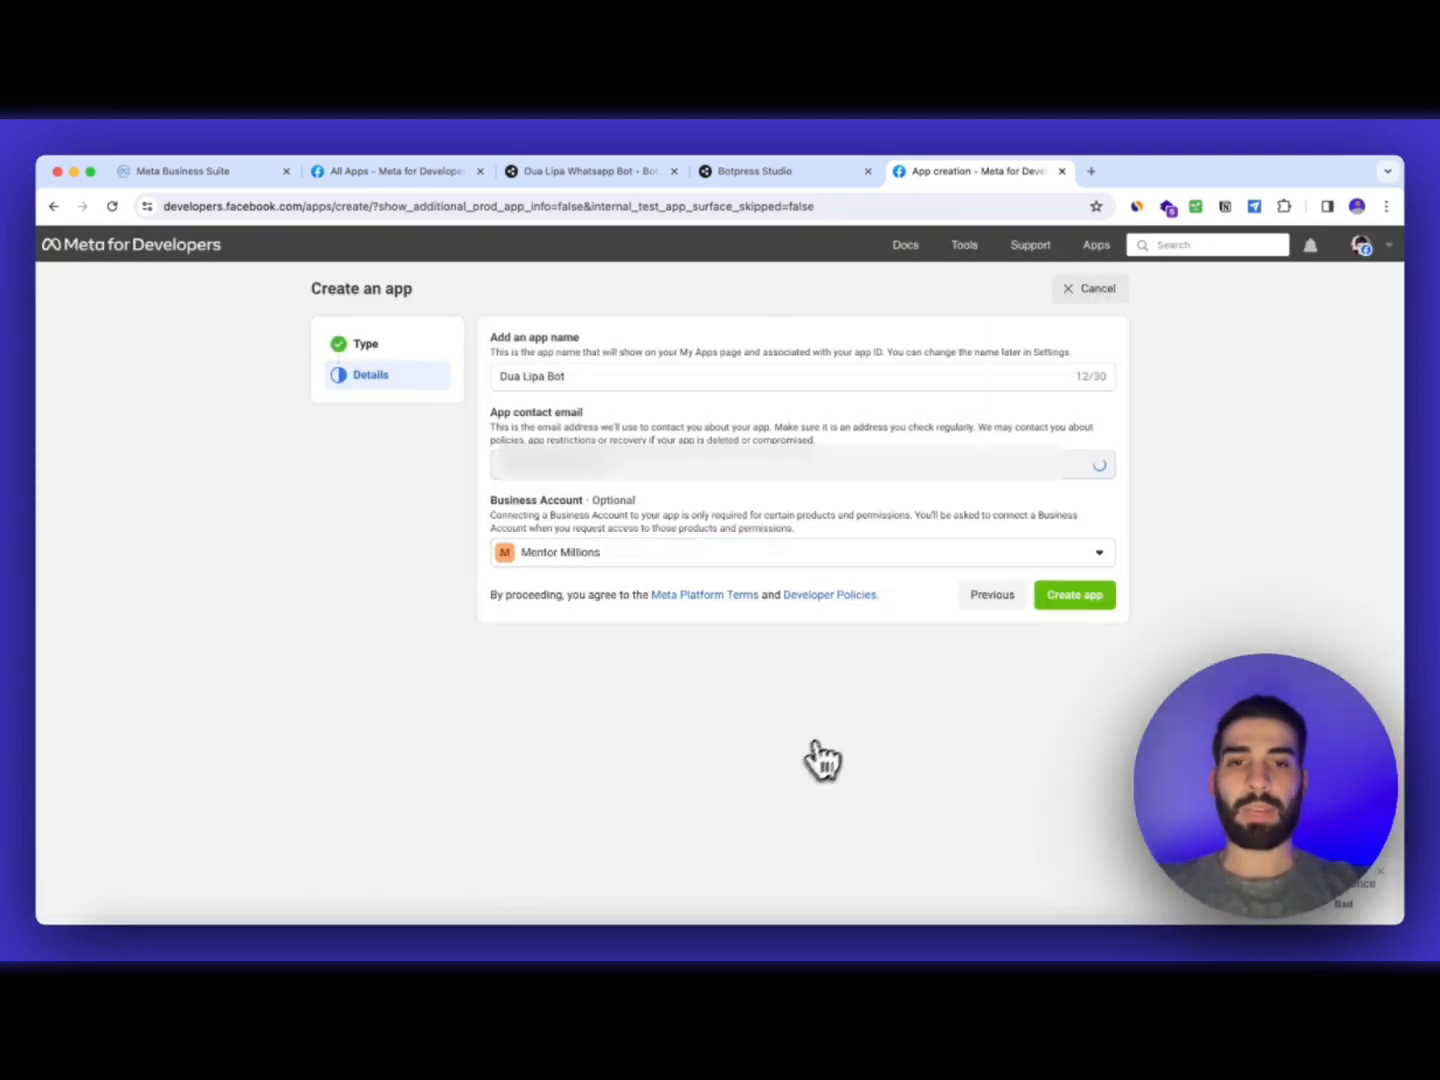
pyautogui.click(1083, 599)
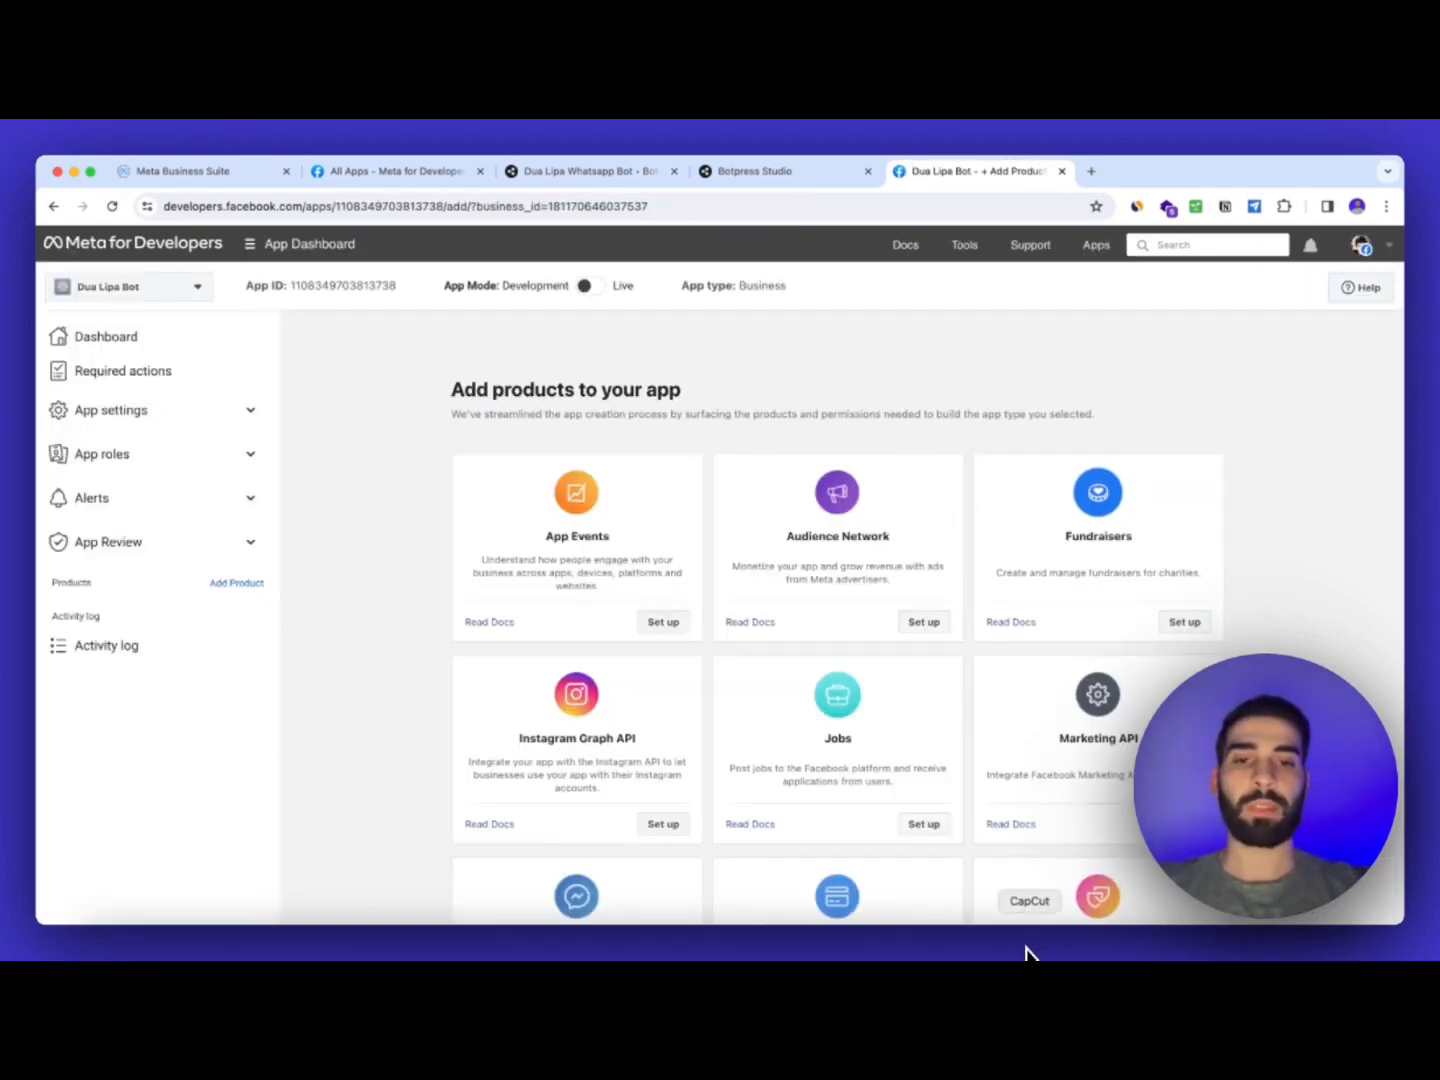
# Add WhatsApp as a product to the Dua Lipa Bot app
pyautogui.scroll(-3, 881, 735)
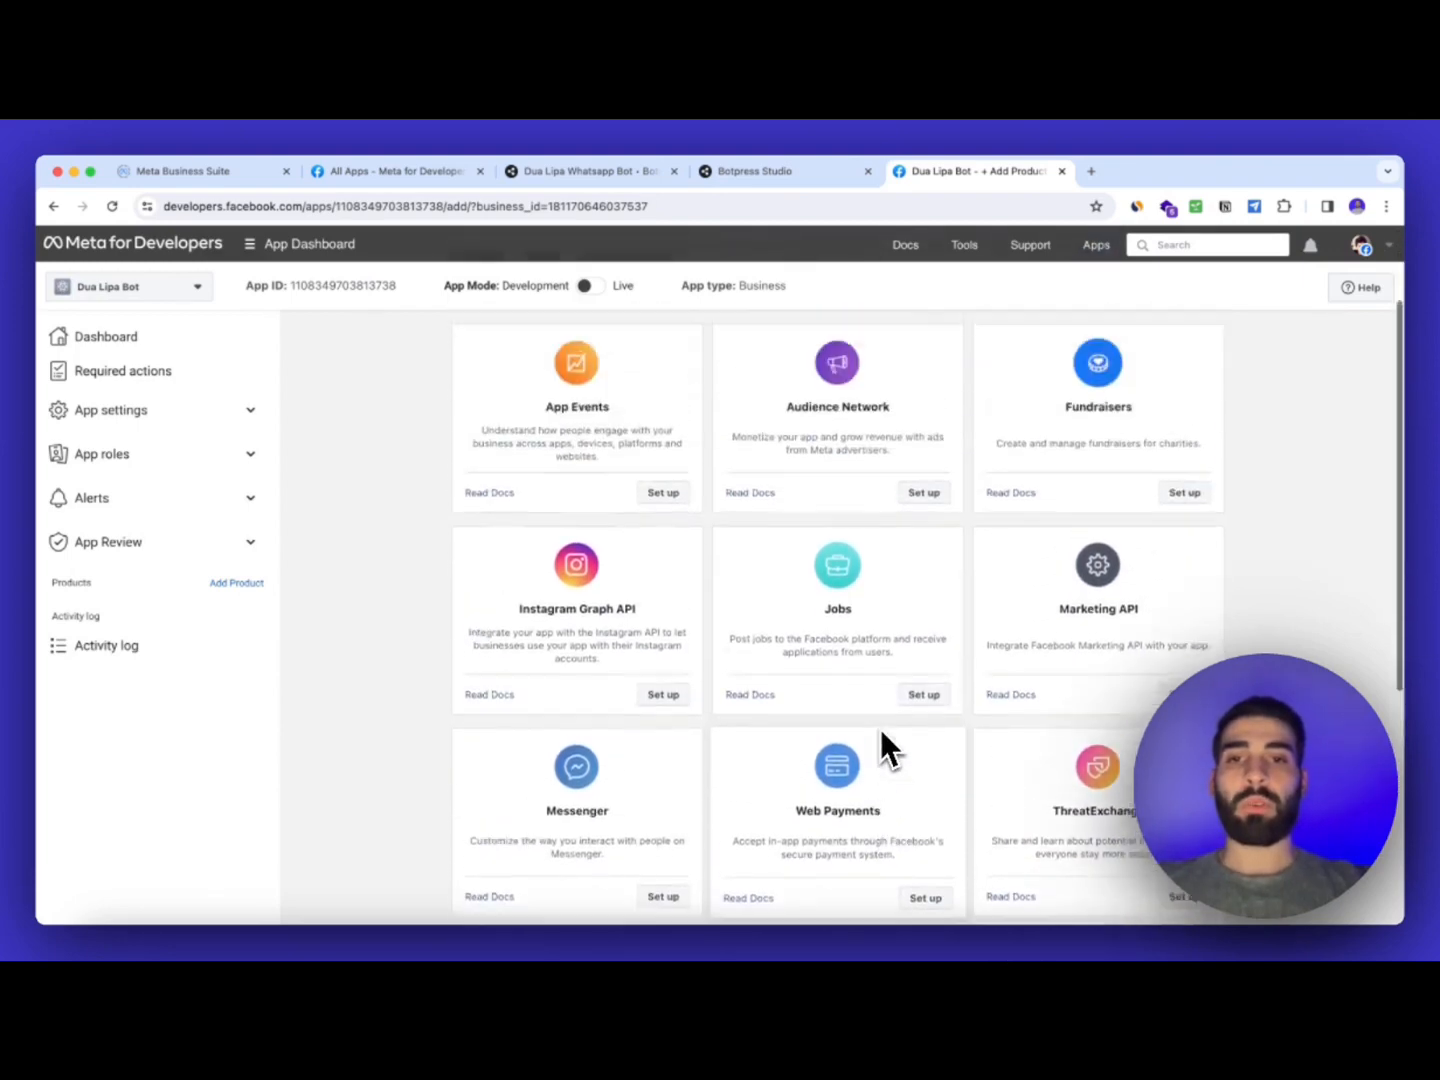
pyautogui.scroll(3, 882, 700)
pyautogui.scroll(-3, 690, 601)
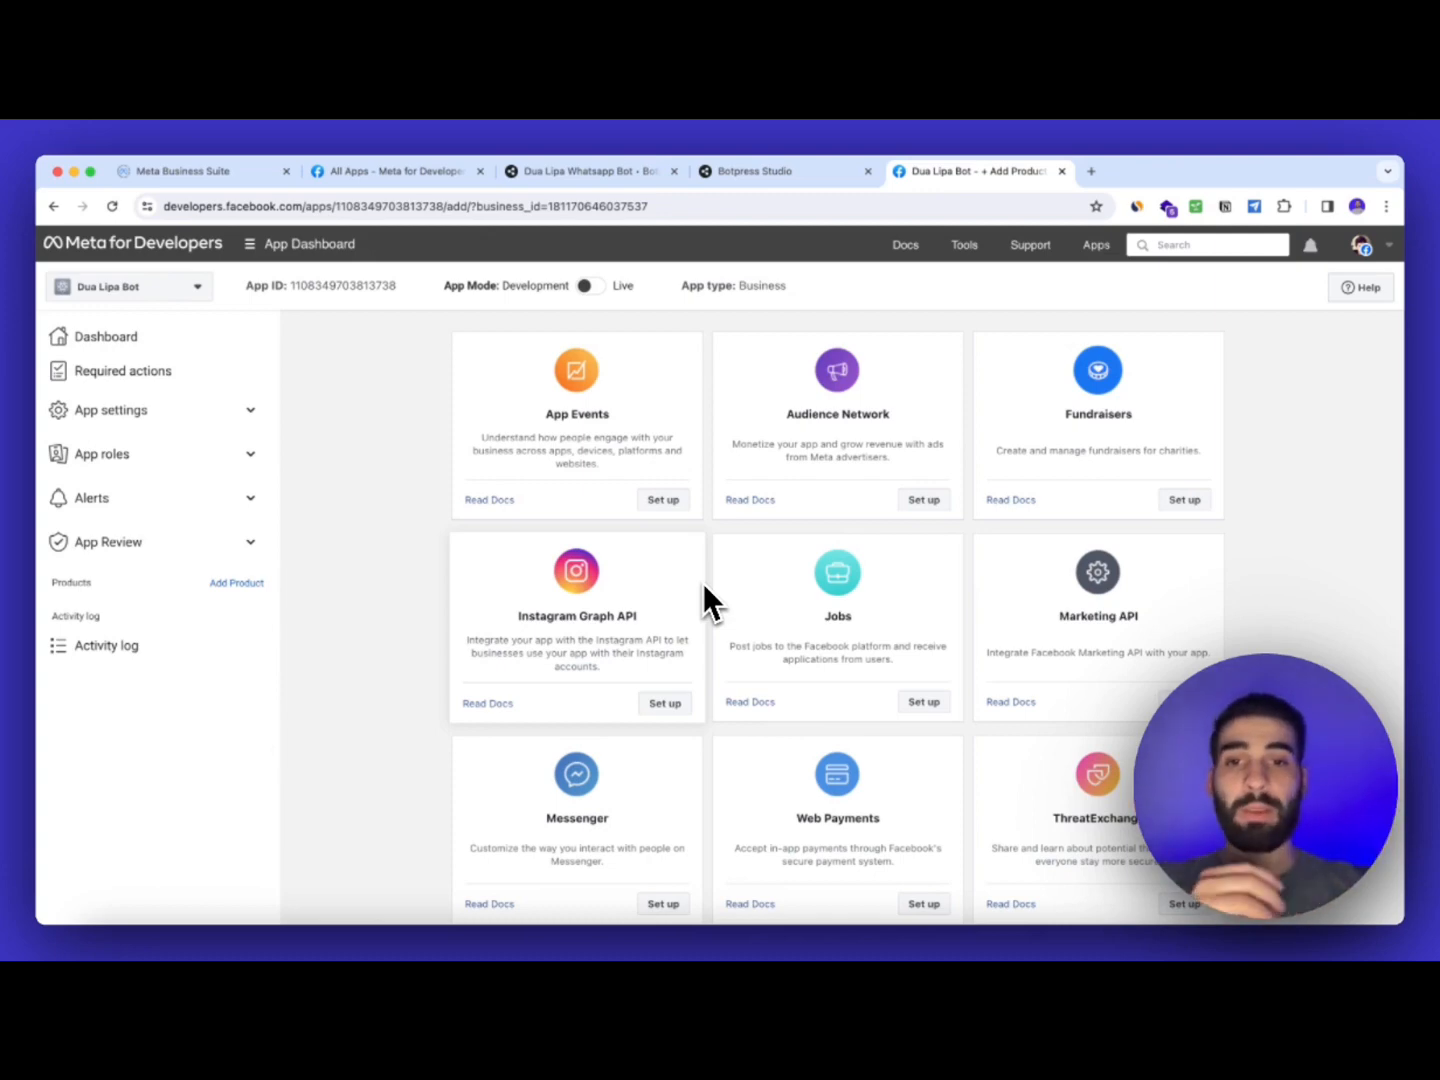
pyautogui.scroll(-5, 762, 685)
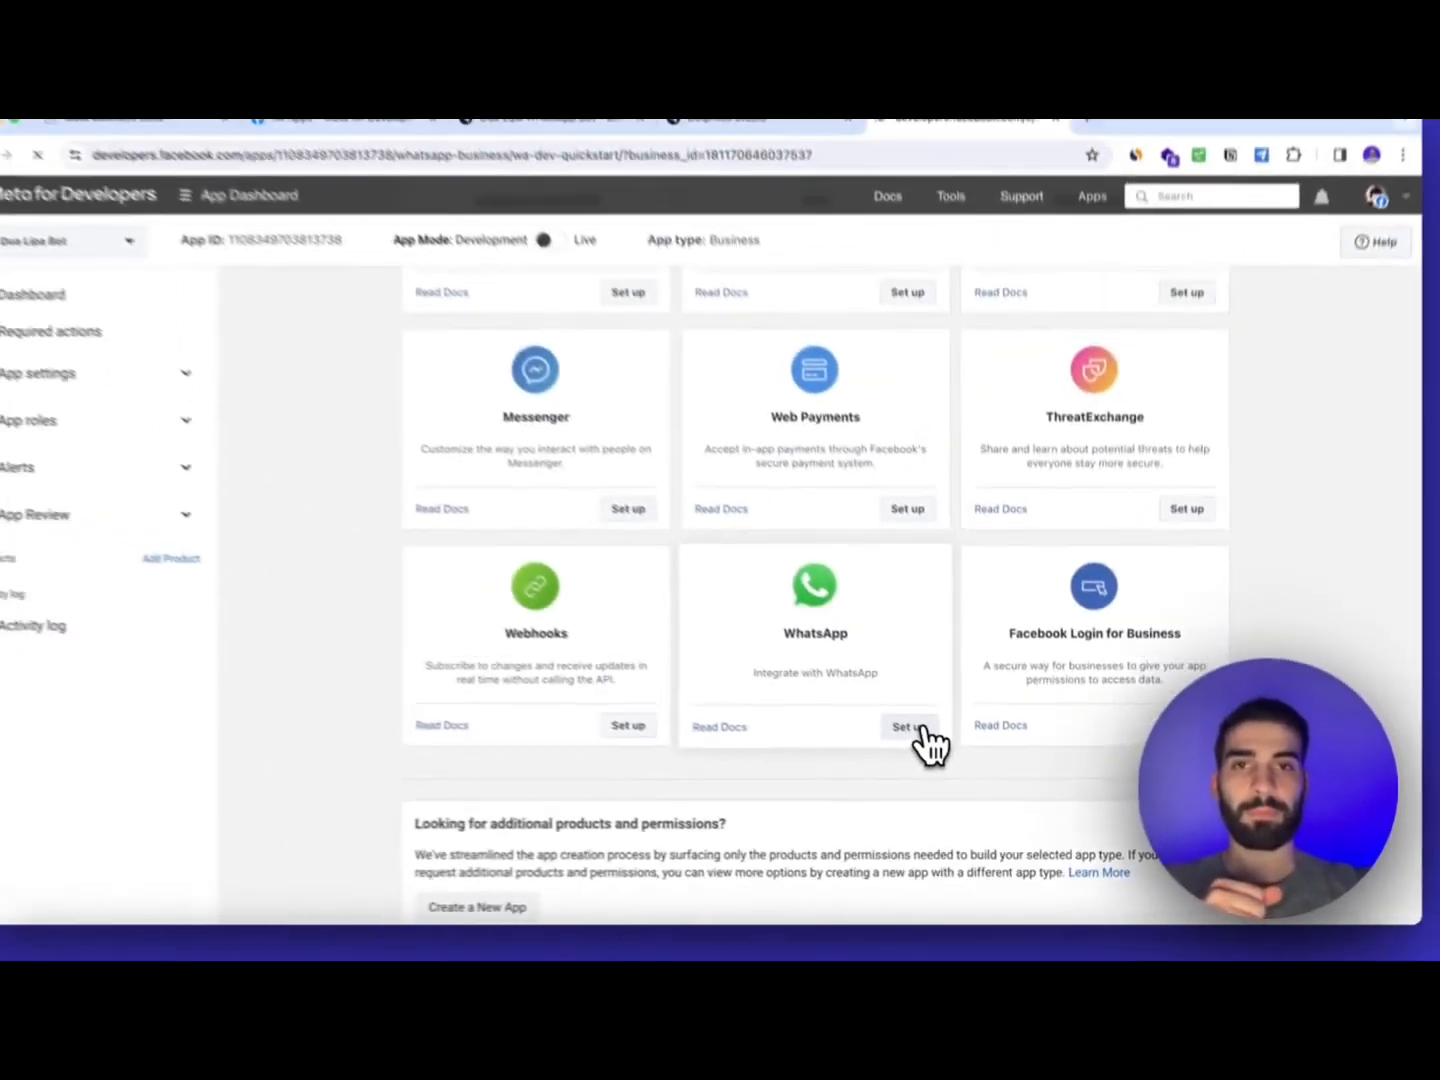
pyautogui.click(720, 555)
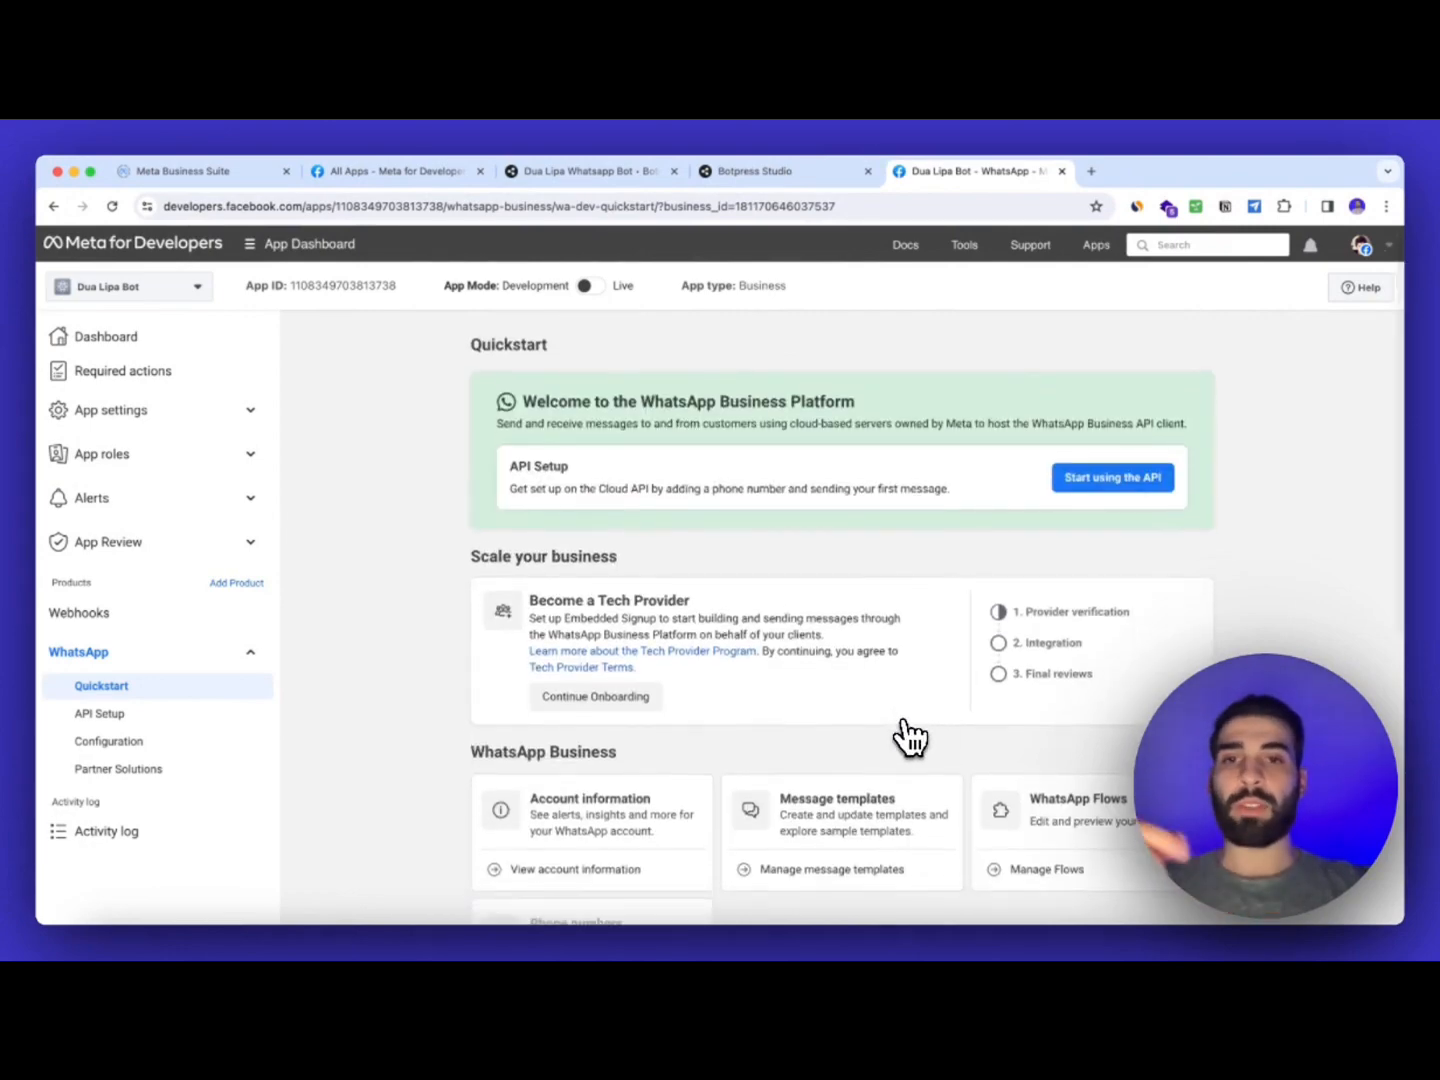
pyautogui.scroll(-1, 910, 737)
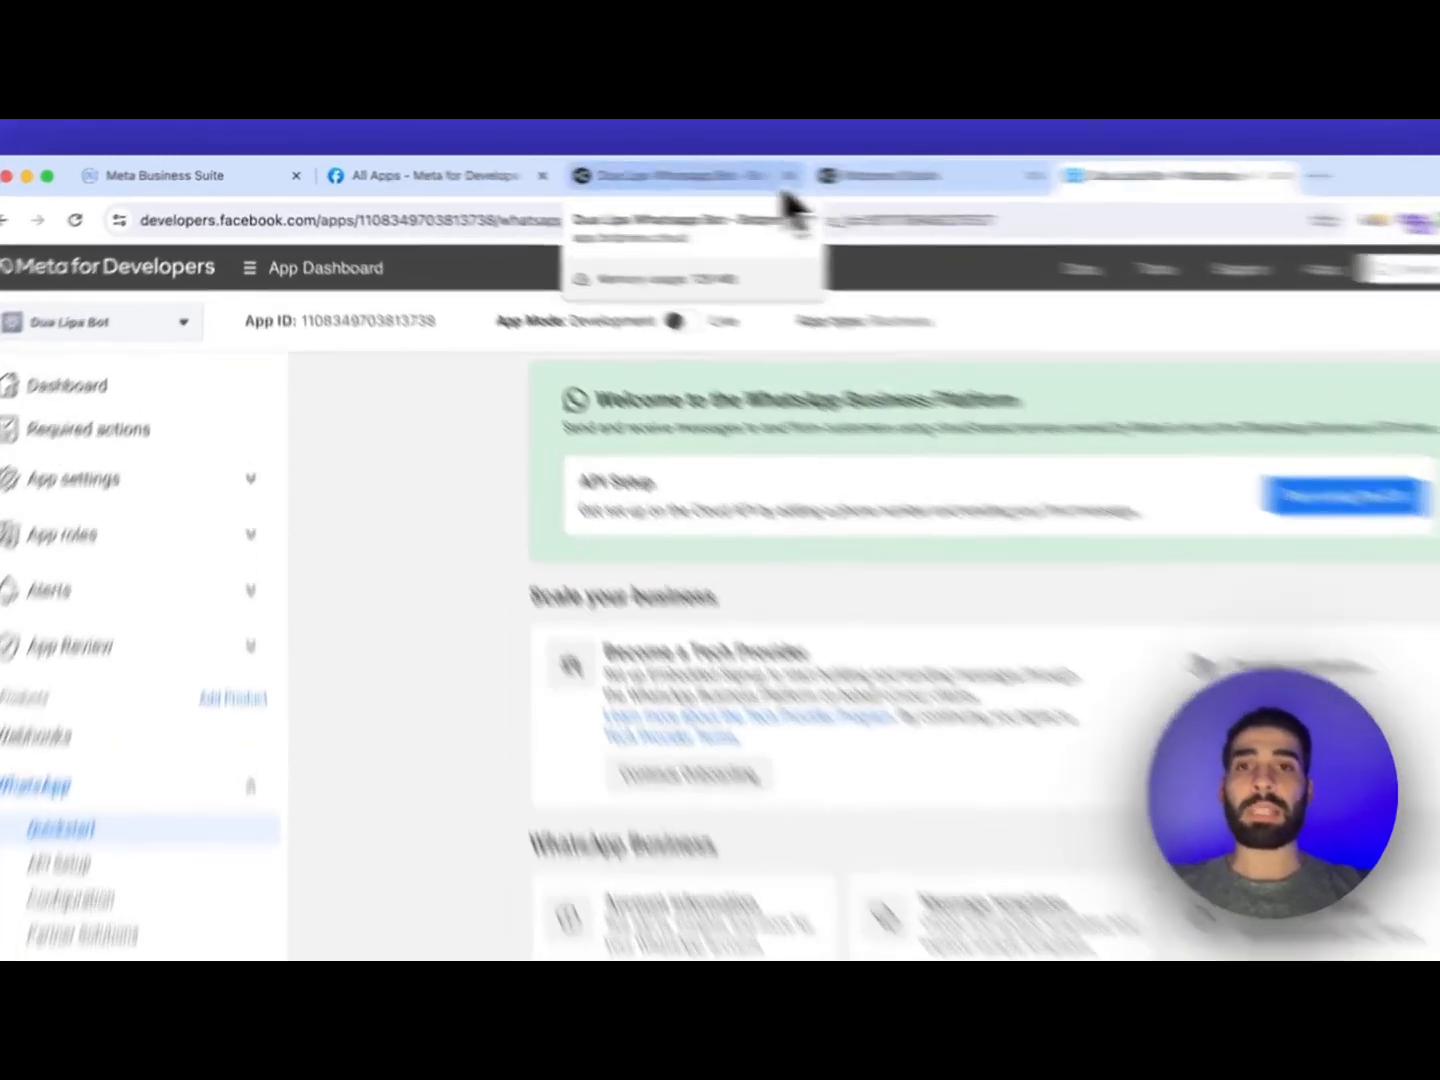
# Open the Botpress bot's integration settings and browse the Integration Hub
pyautogui.click(627, 178)
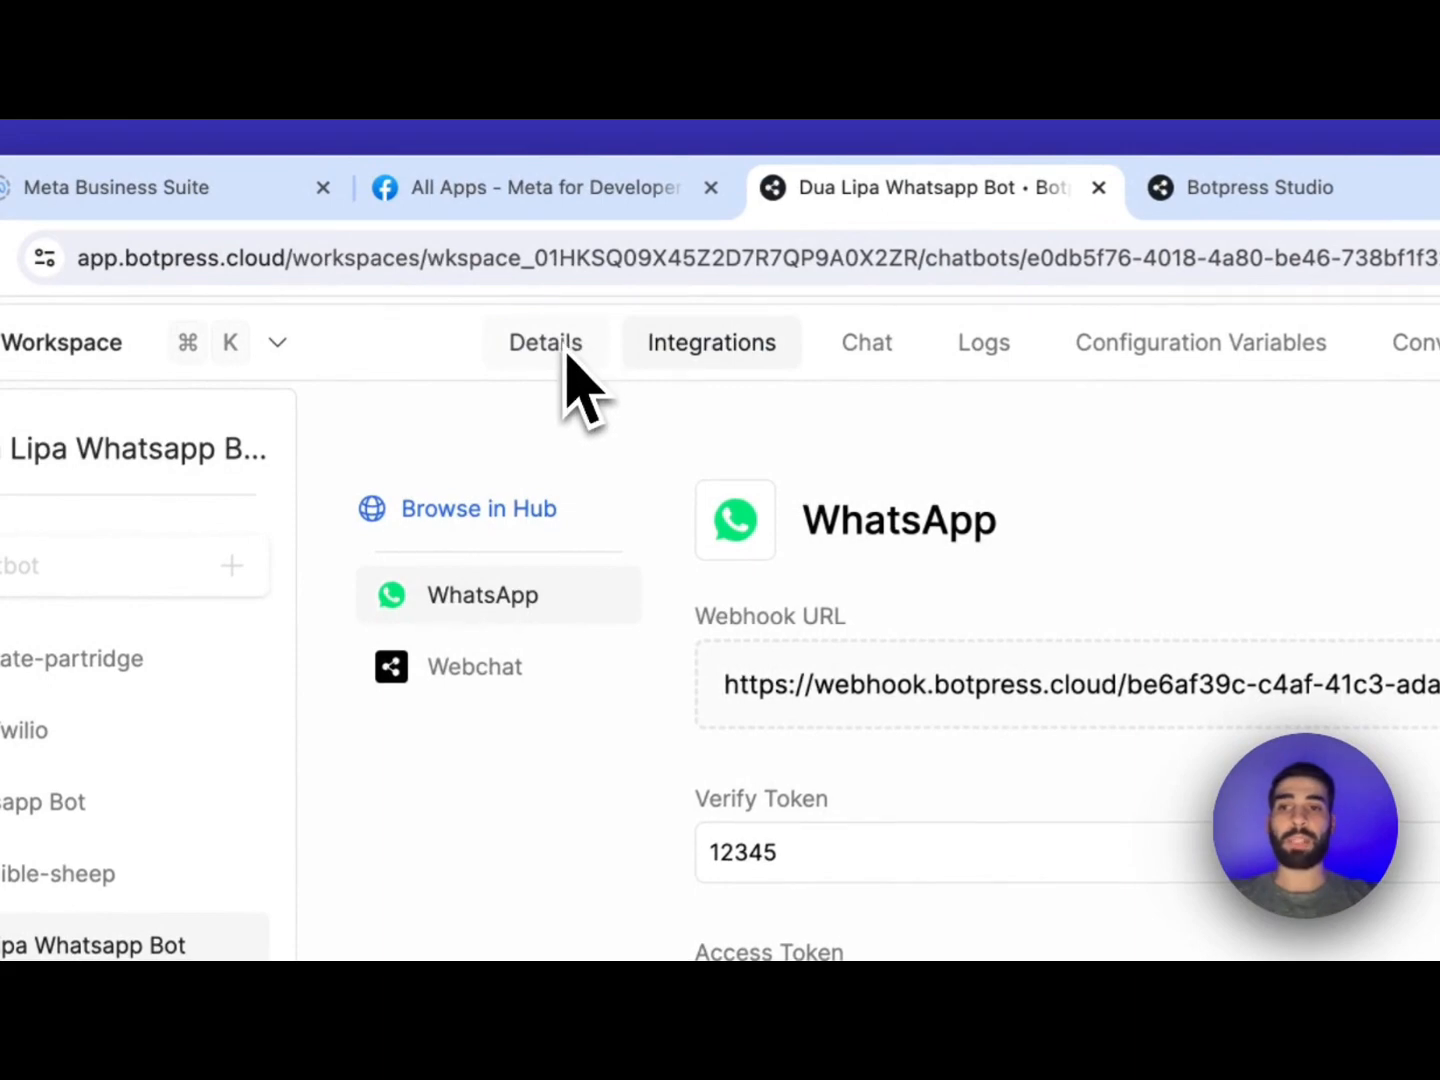
pyautogui.click(166, 948)
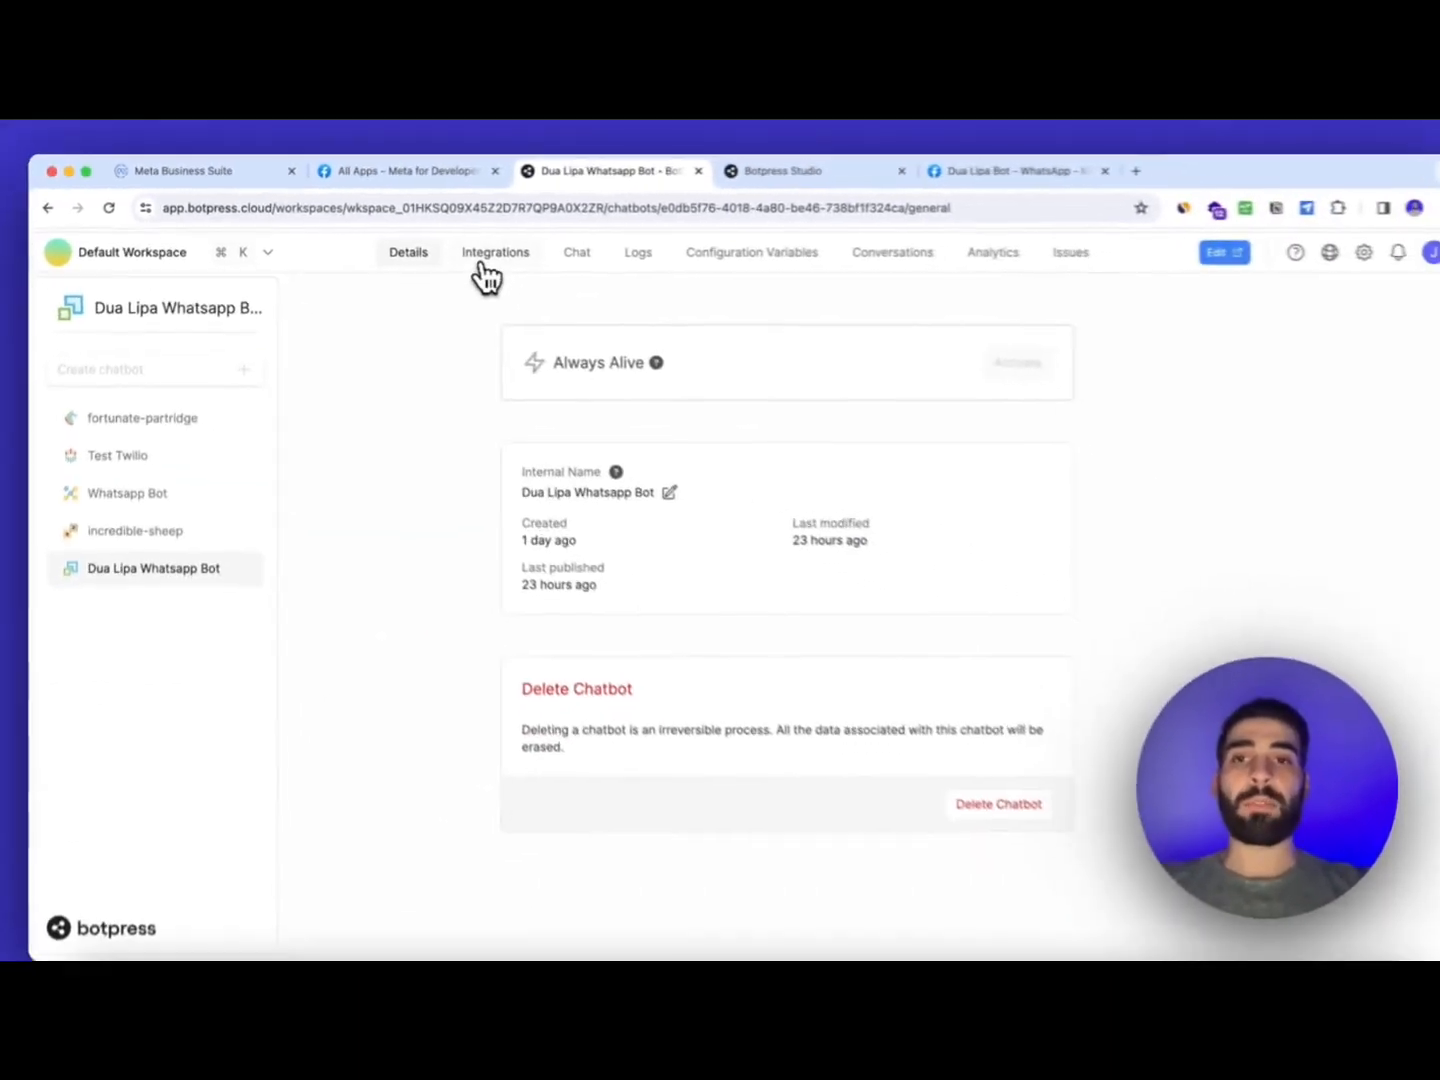
pyautogui.click(904, 211)
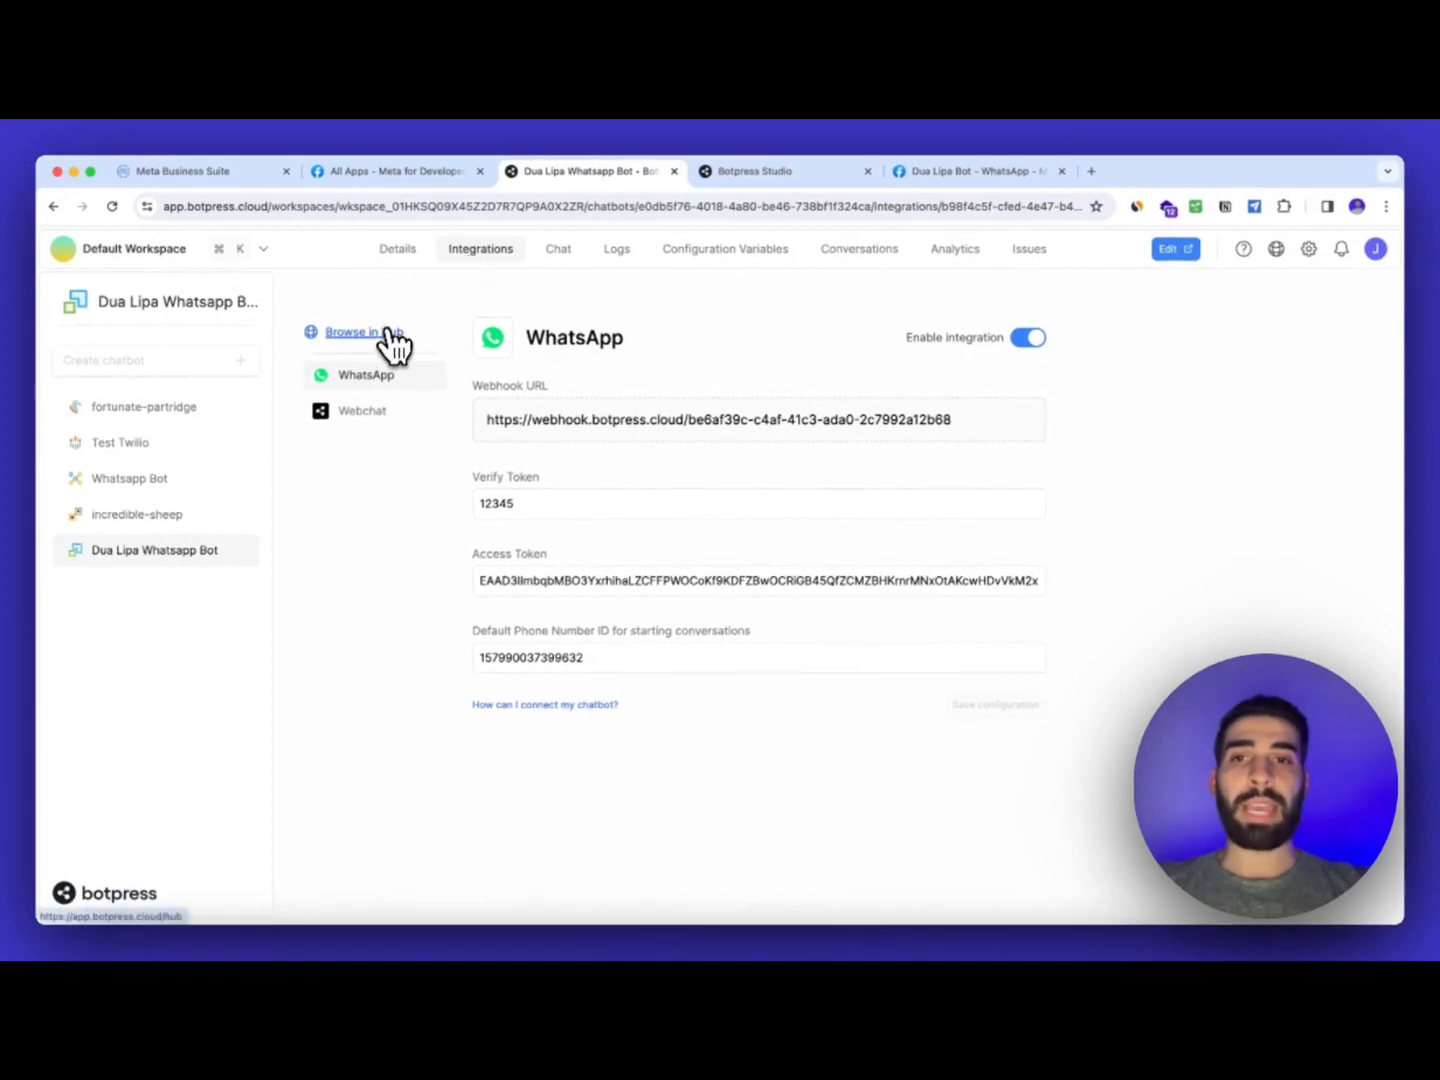
pyautogui.click(385, 338)
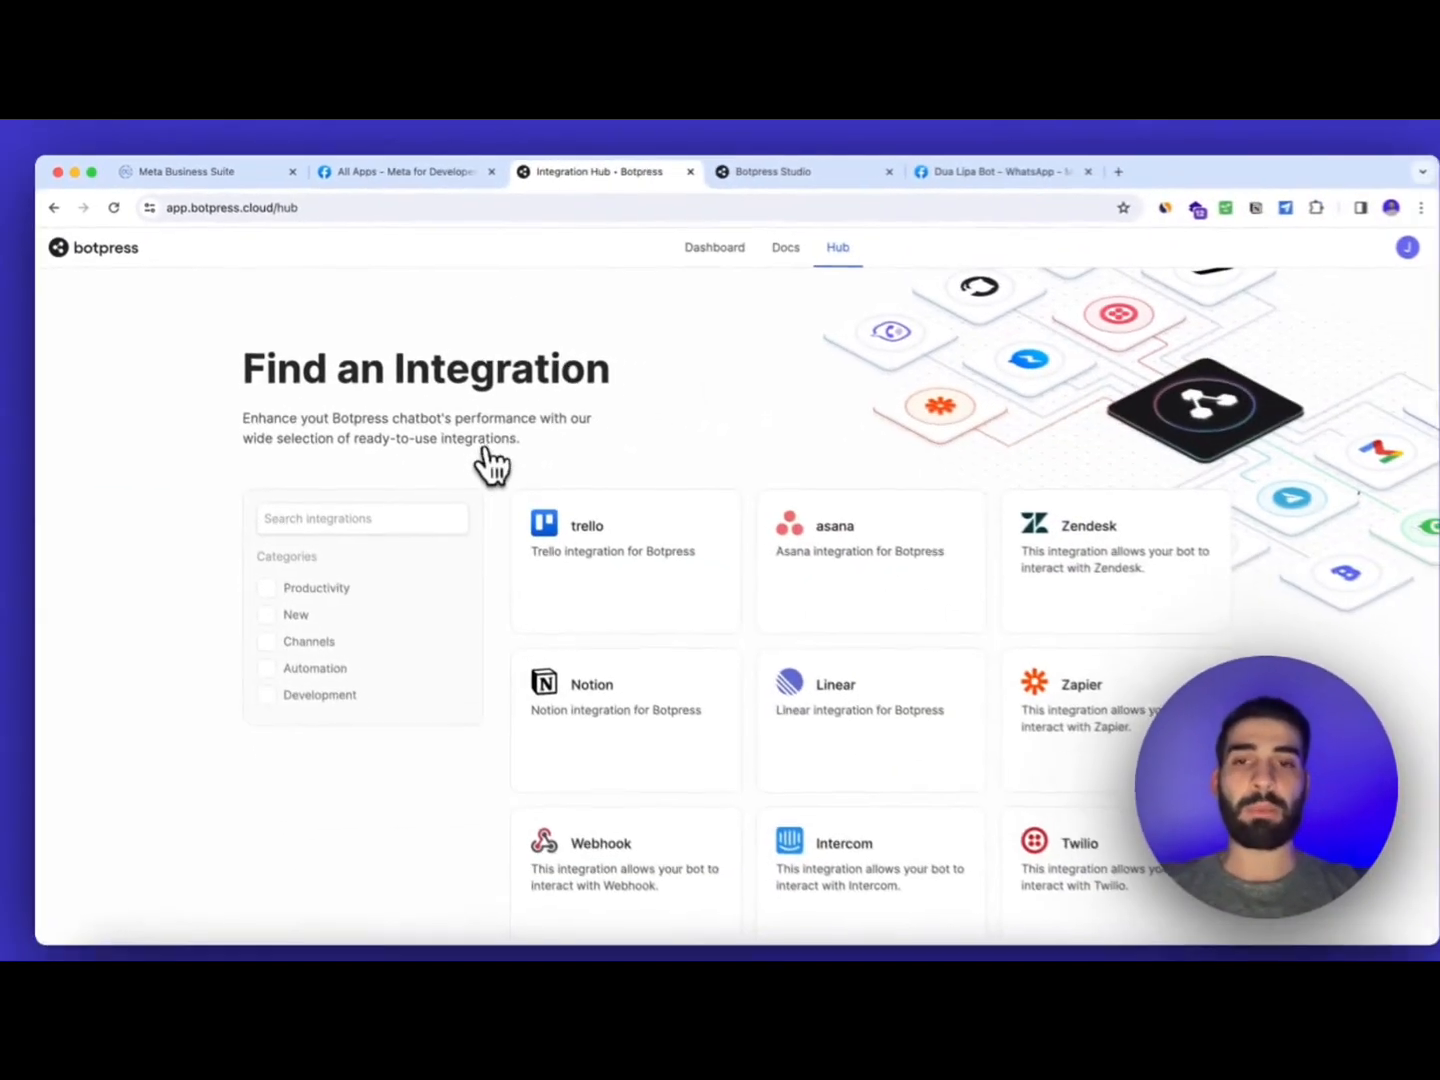
# Review the WhatsApp integration's details, then return to the Integration Hub
pyautogui.scroll(-1, 518, 480)
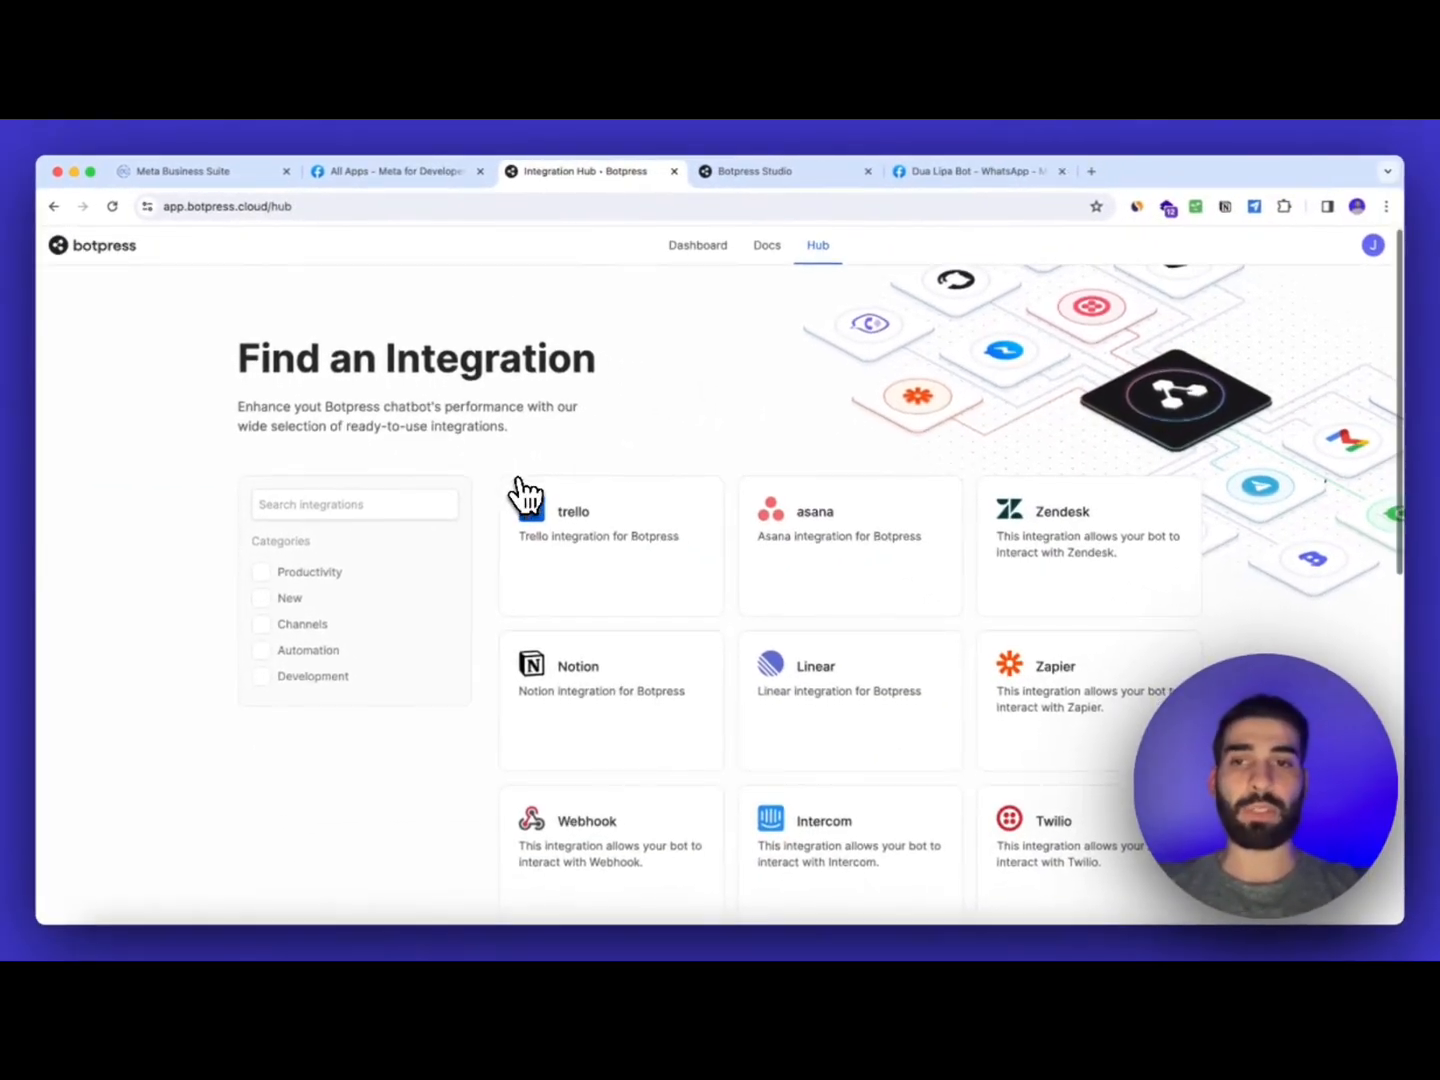
pyautogui.scroll(-3, 522, 492)
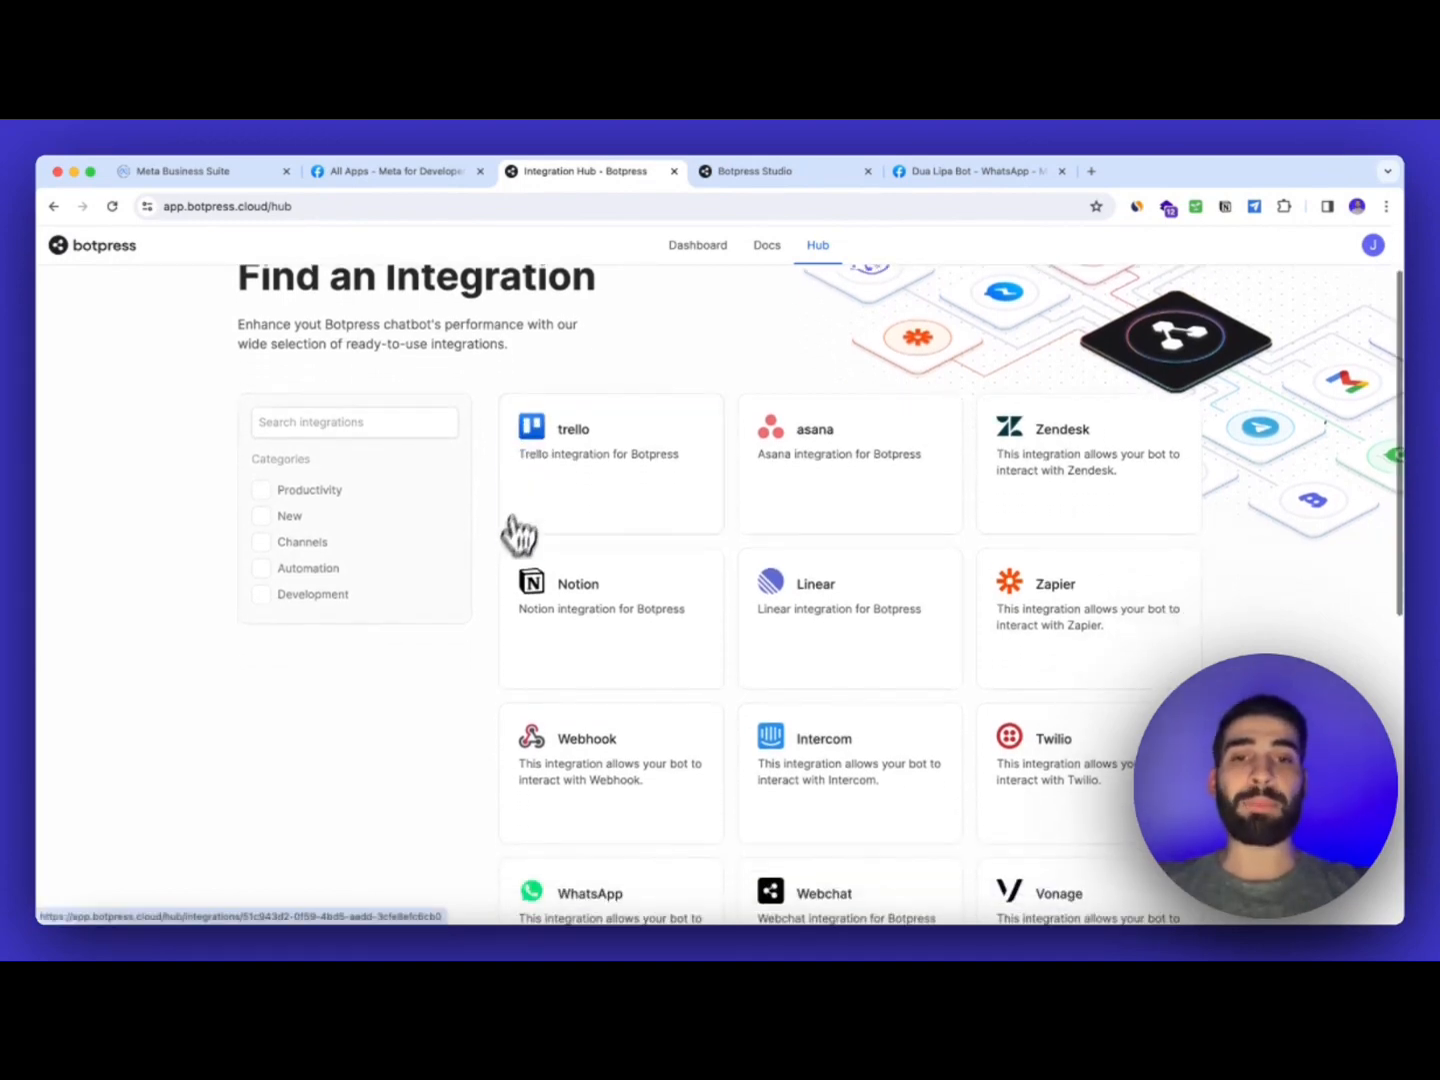
pyautogui.scroll(-3, 498, 619)
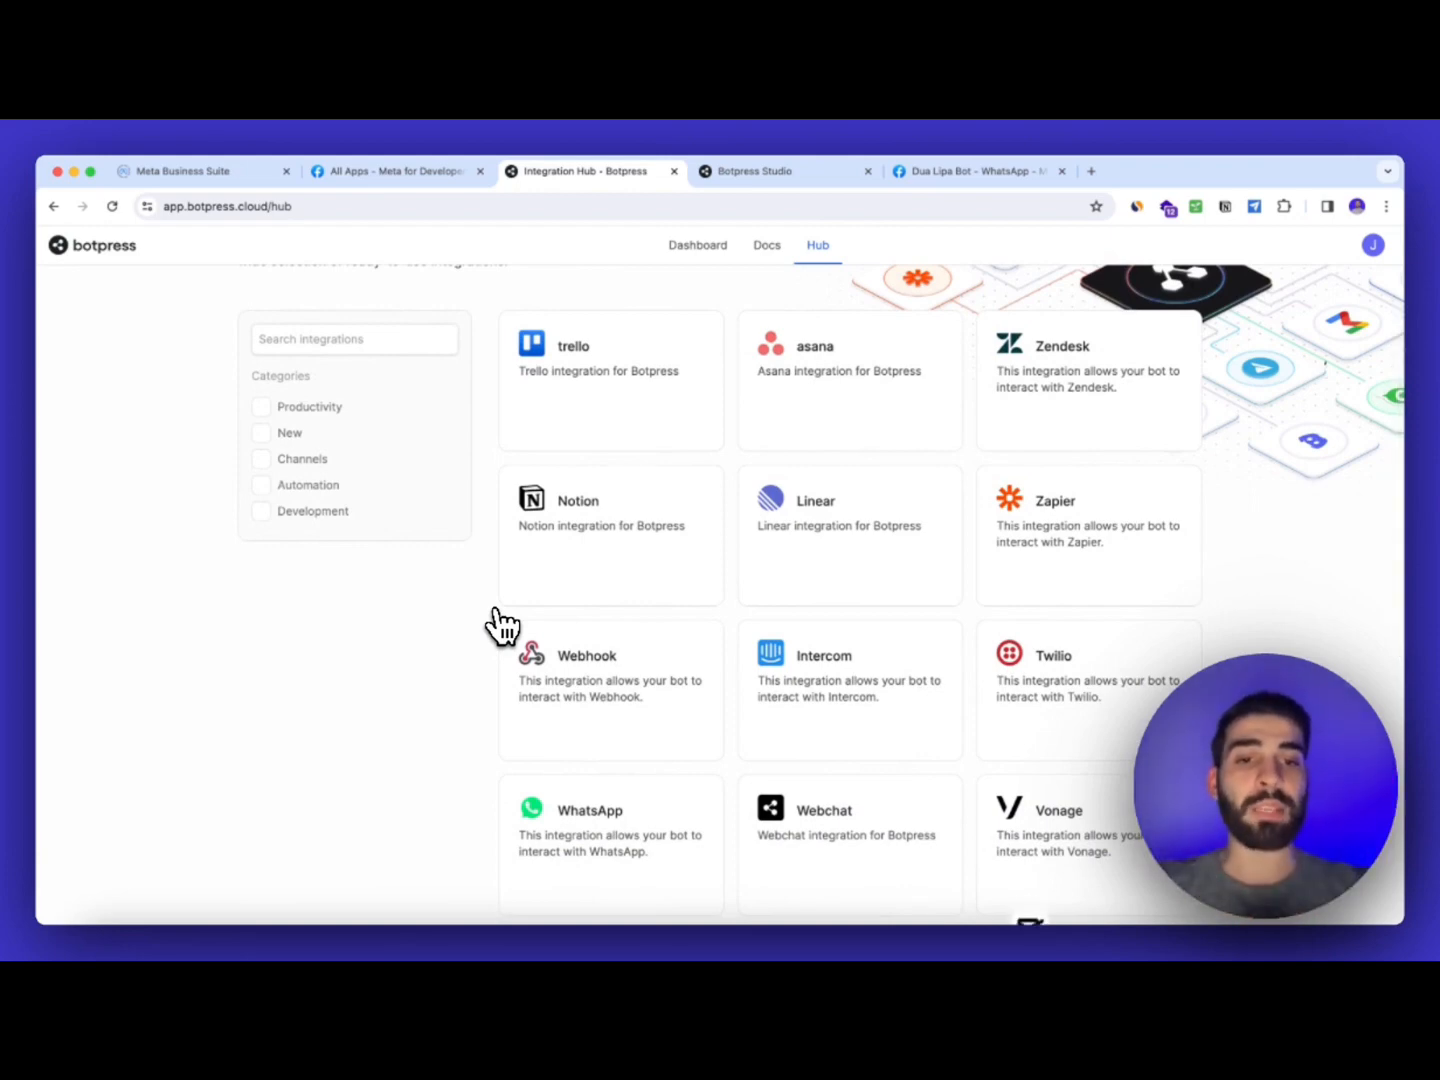
pyautogui.scroll(-3, 582, 746)
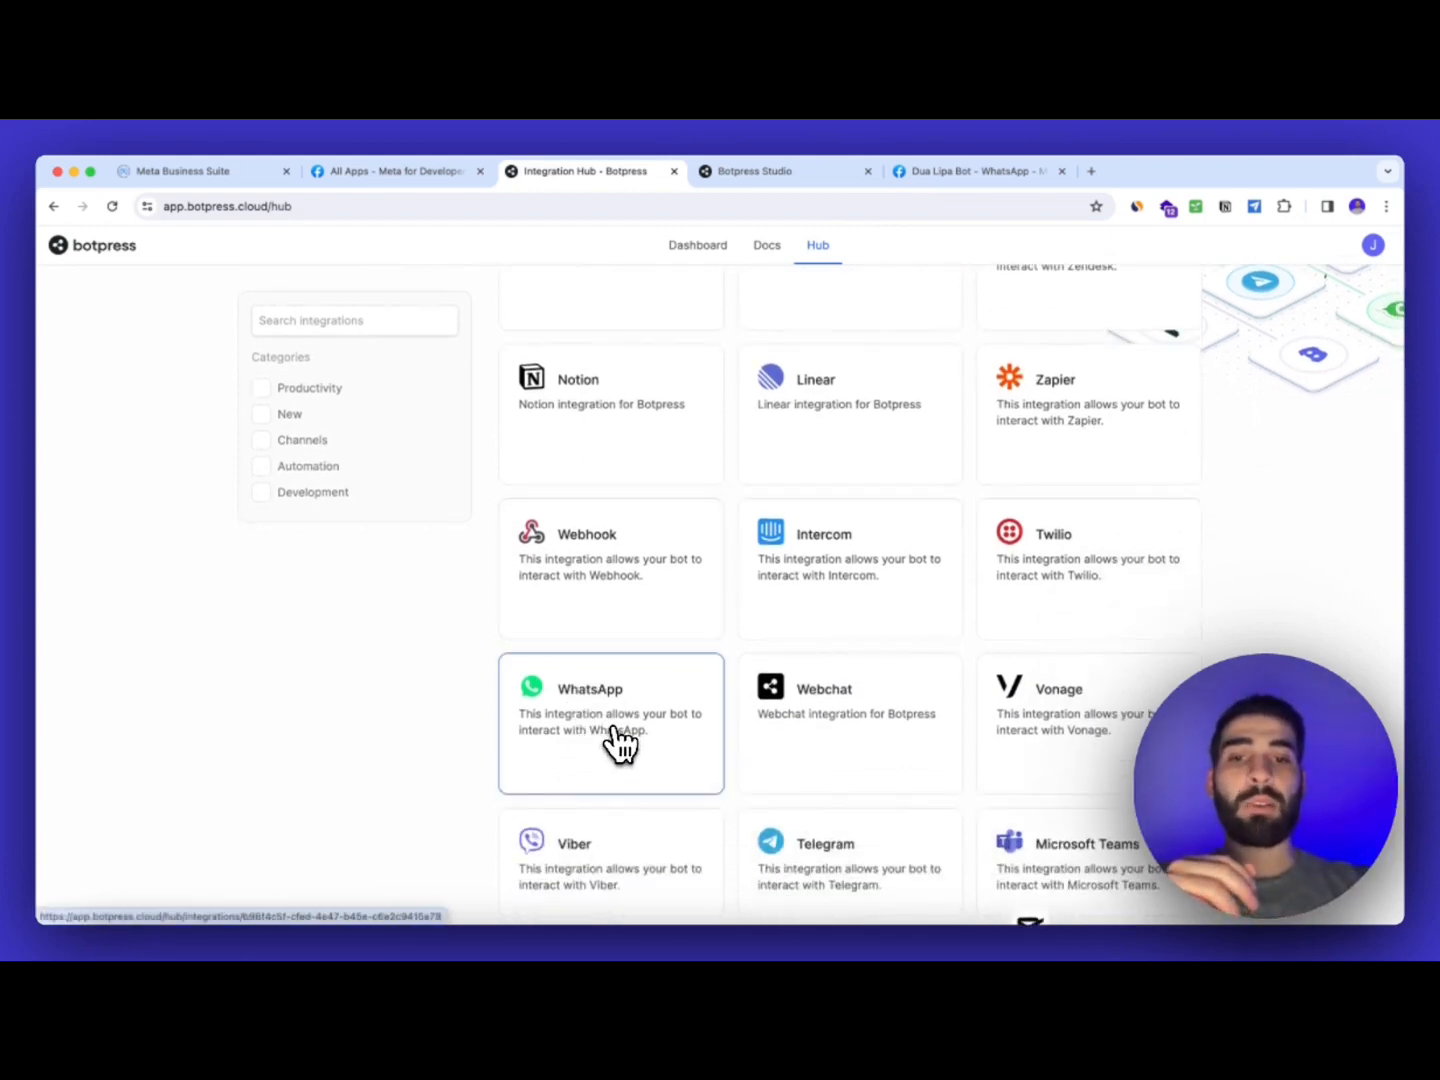
pyautogui.click(664, 660)
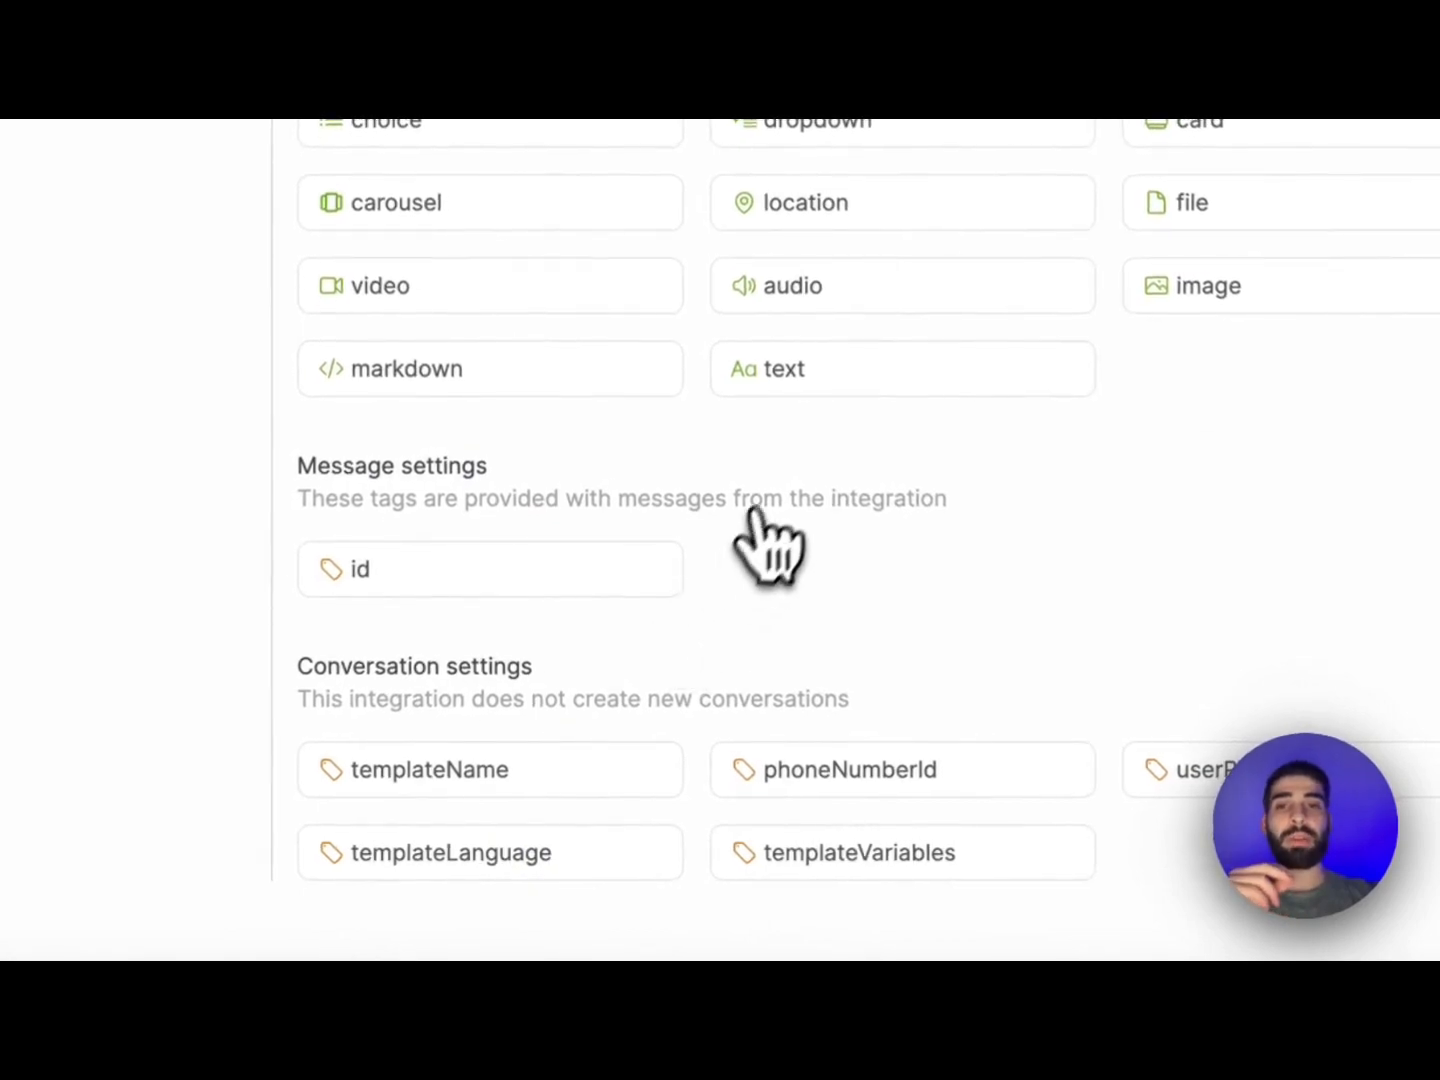
pyautogui.scroll(-2, 764, 546)
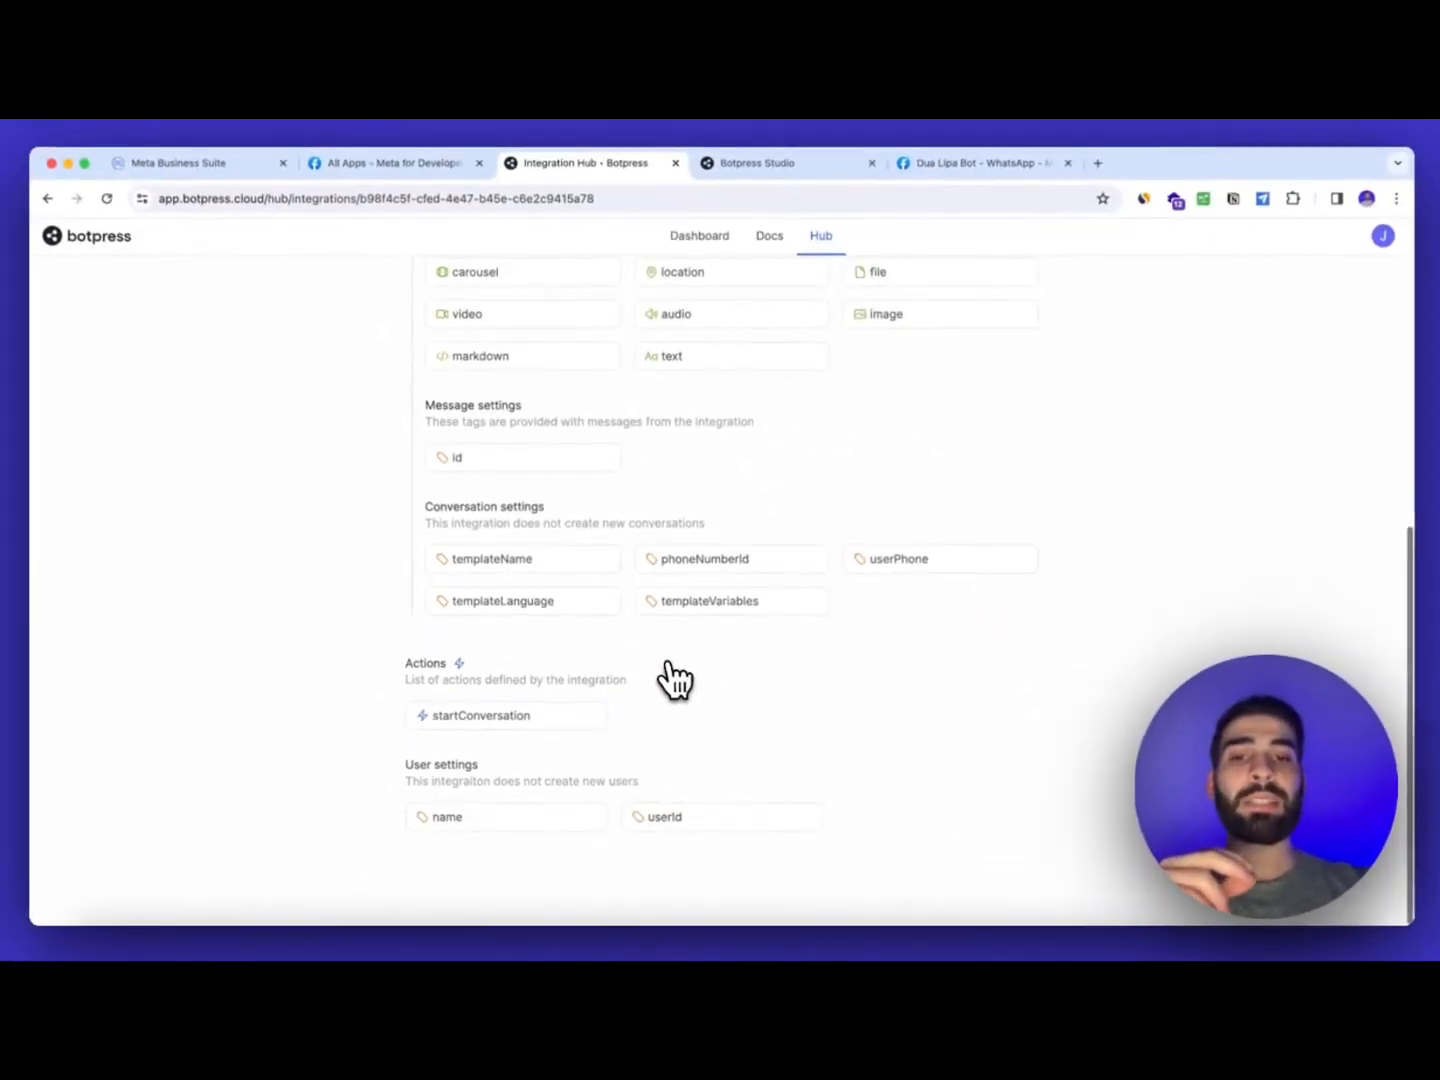
pyautogui.scroll(5, 669, 682)
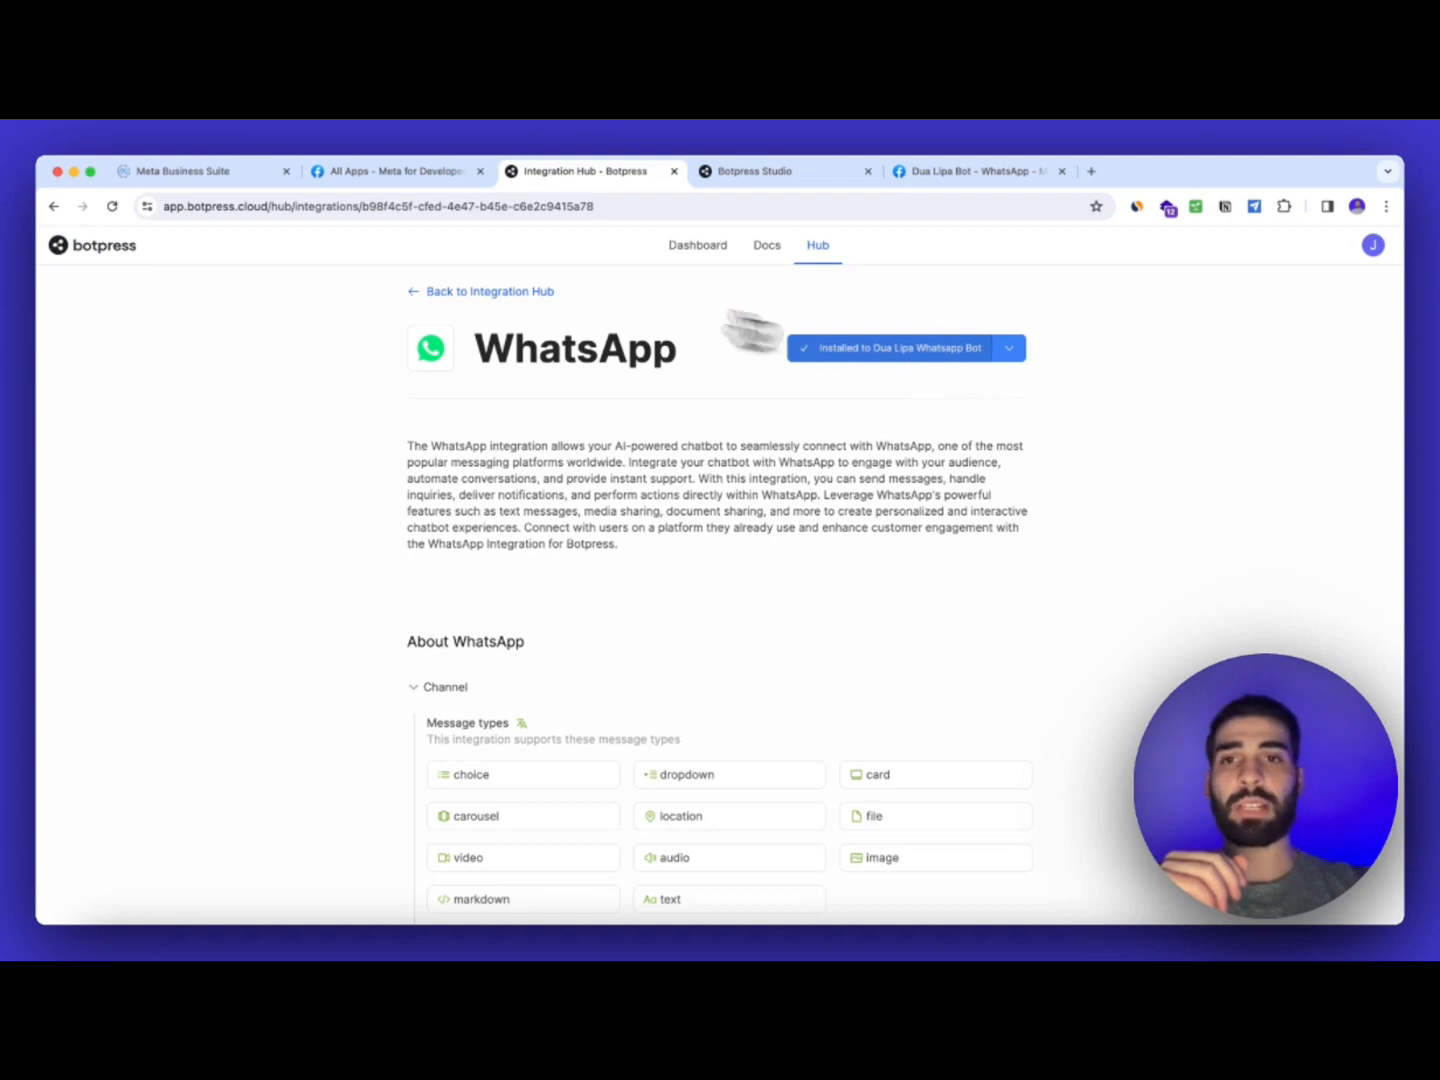
pyautogui.click(472, 292)
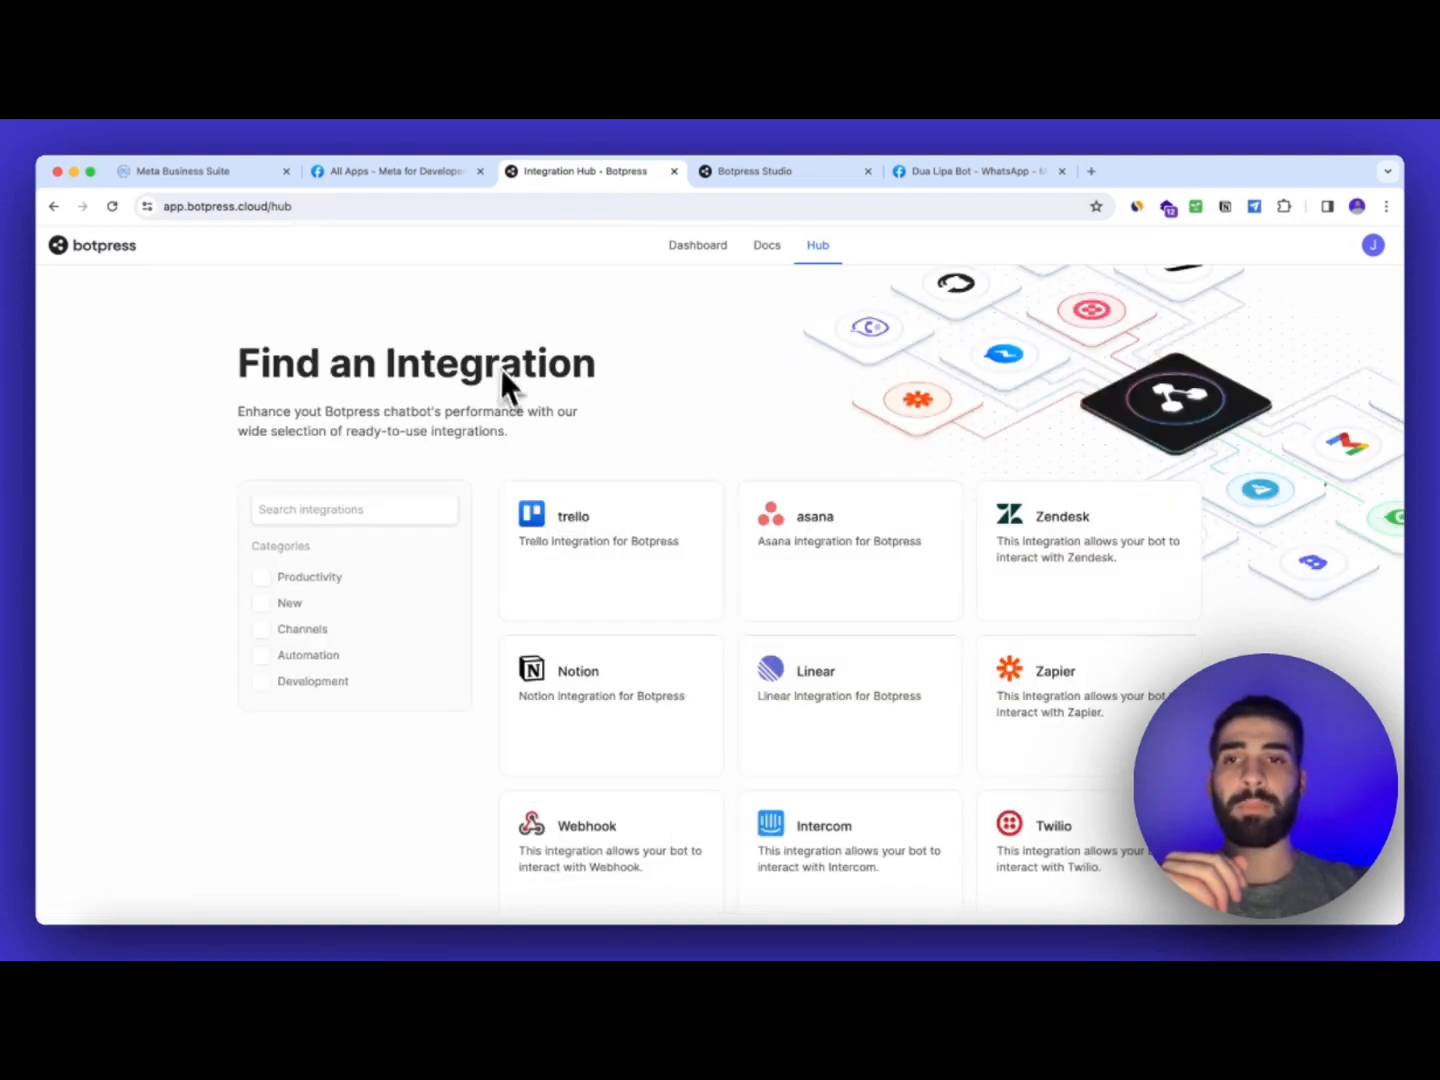
# Clear the Verify Token, Access Token and Phone Number ID in the bot's WhatsApp integration
pyautogui.click(718, 250)
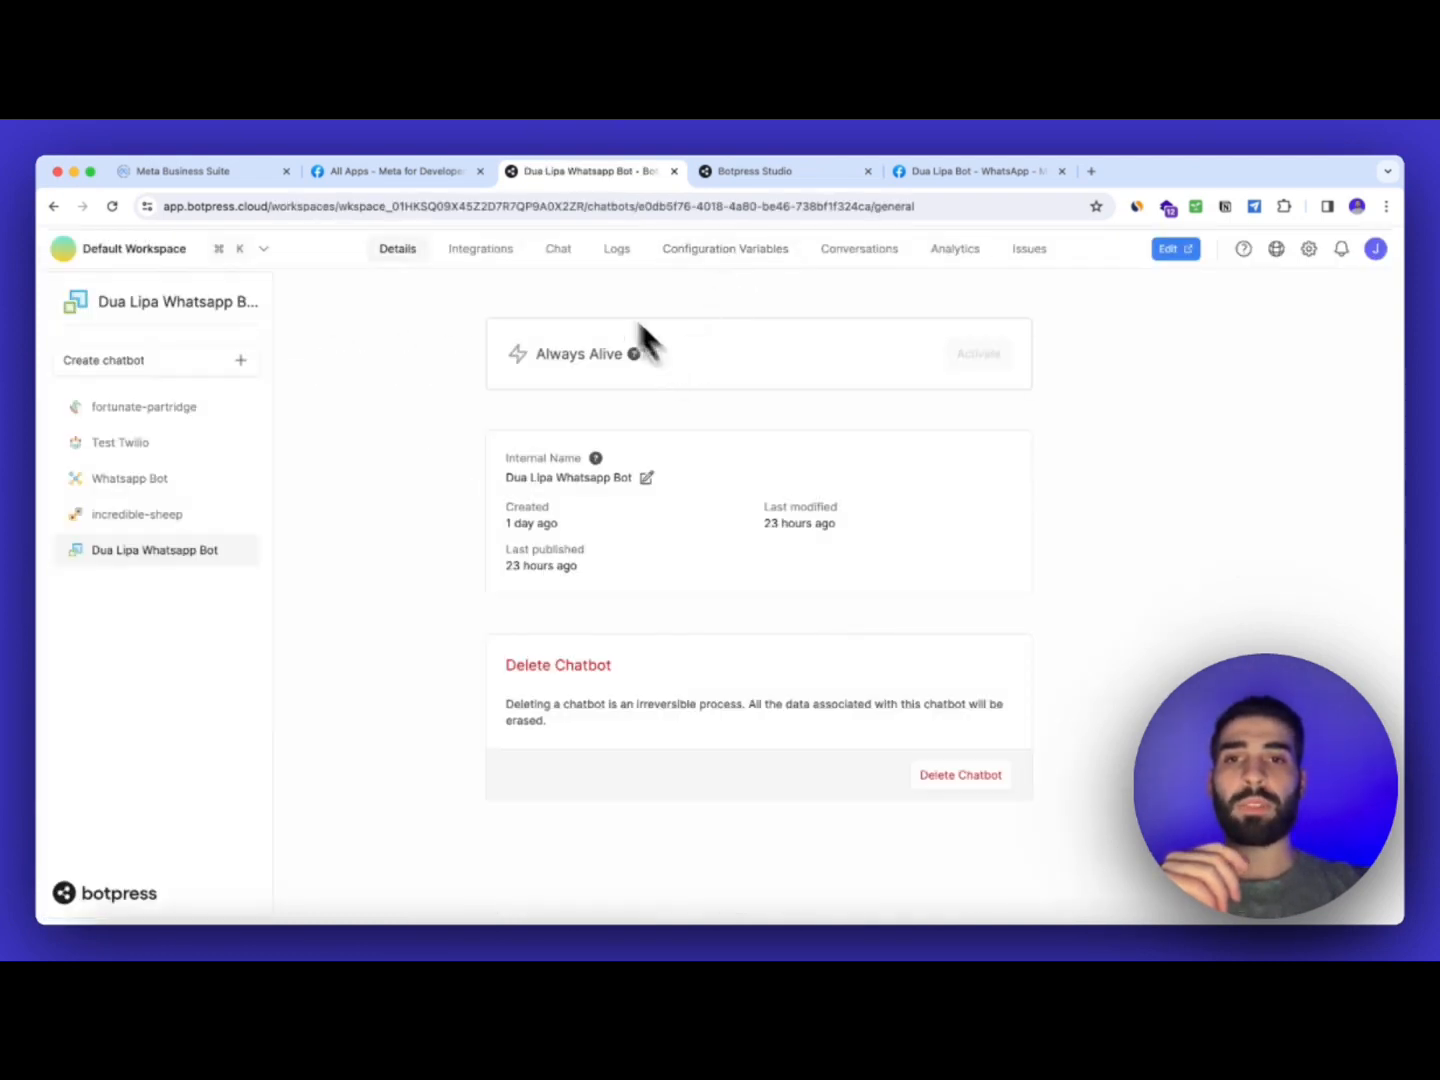
pyautogui.click(481, 250)
pyautogui.doubleClick(624, 506)
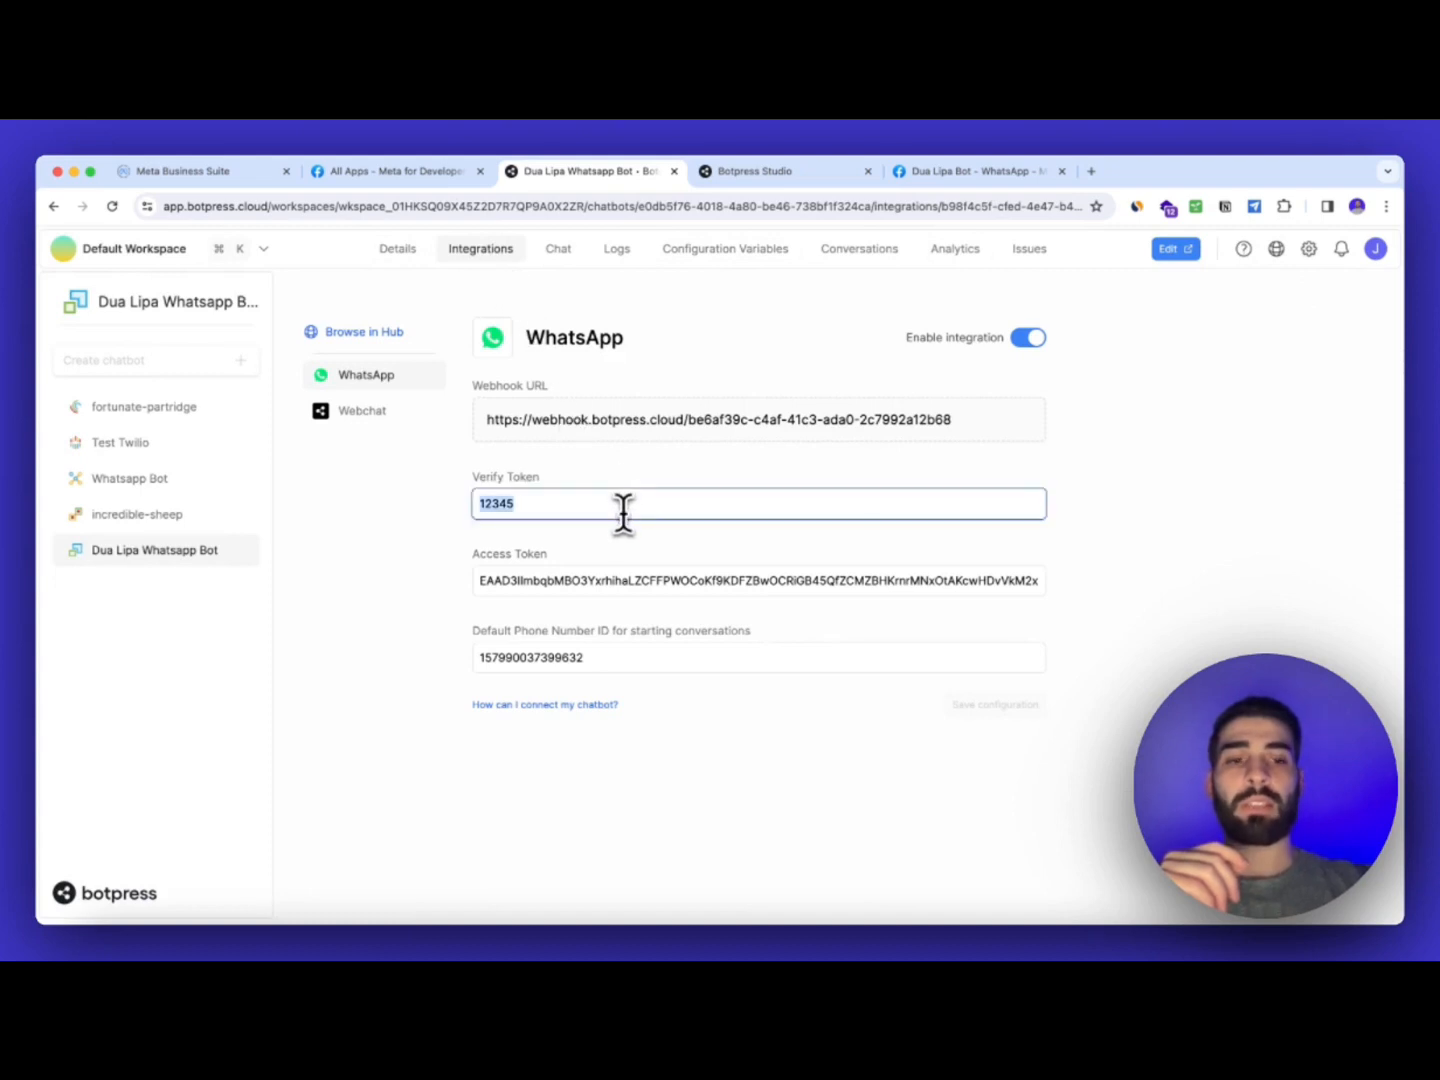
pyautogui.press('BackSpace')
pyautogui.doubleClick(660, 601)
pyautogui.press('BackSpace')
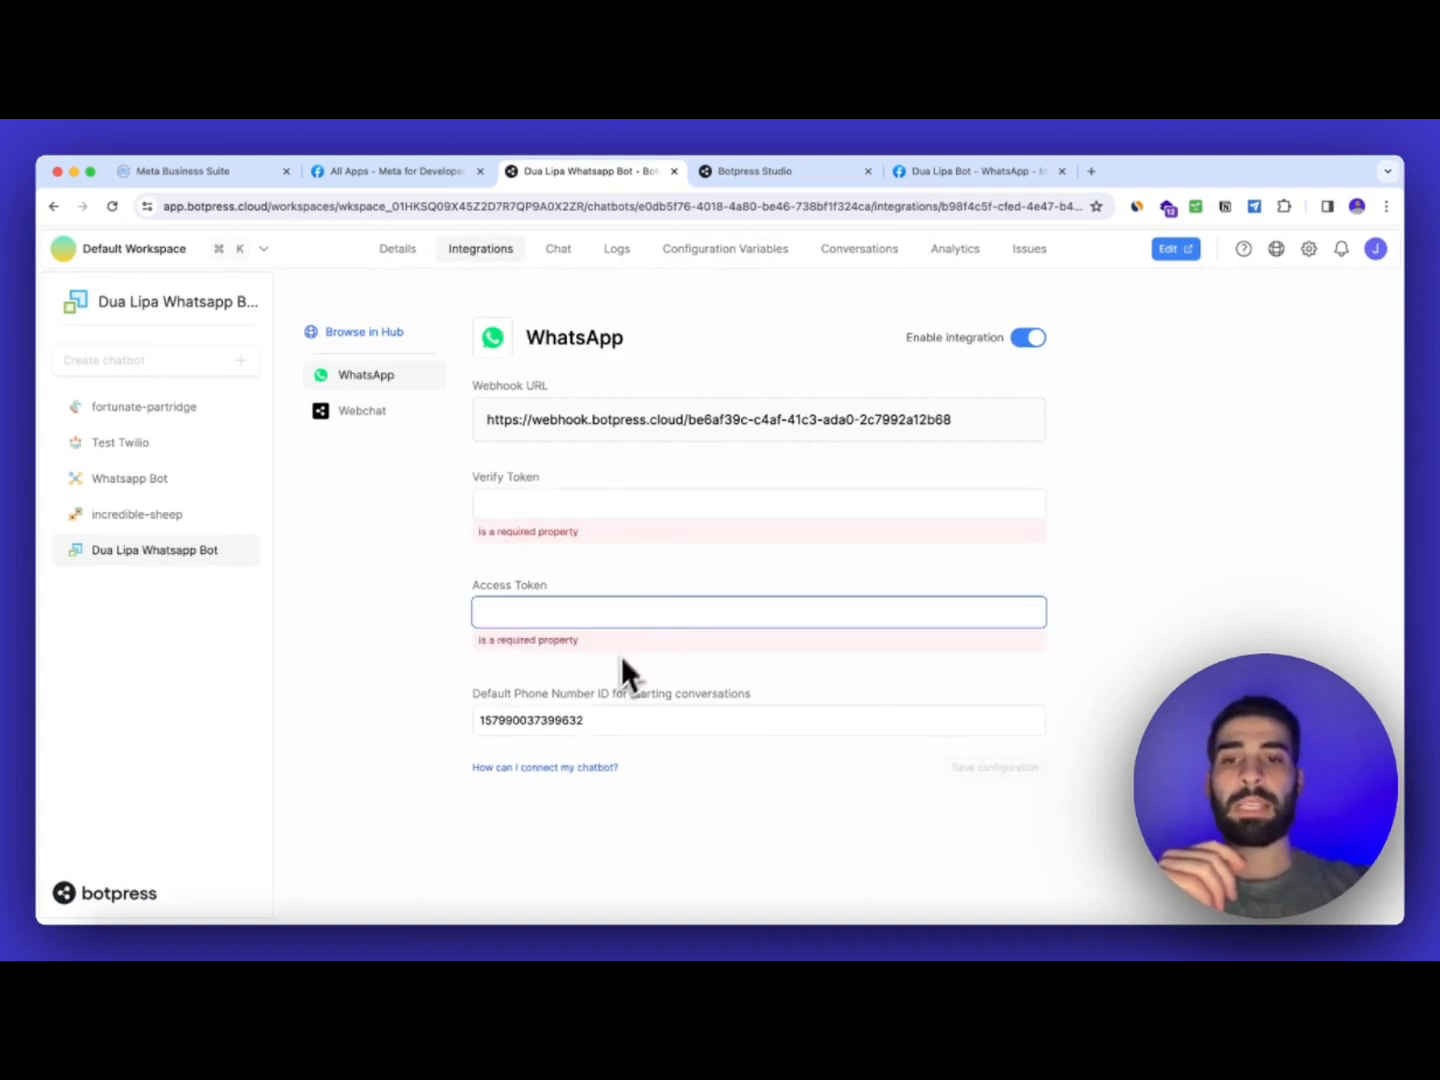
pyautogui.doubleClick(604, 720)
pyautogui.press('BackSpace')
pyautogui.click(749, 656)
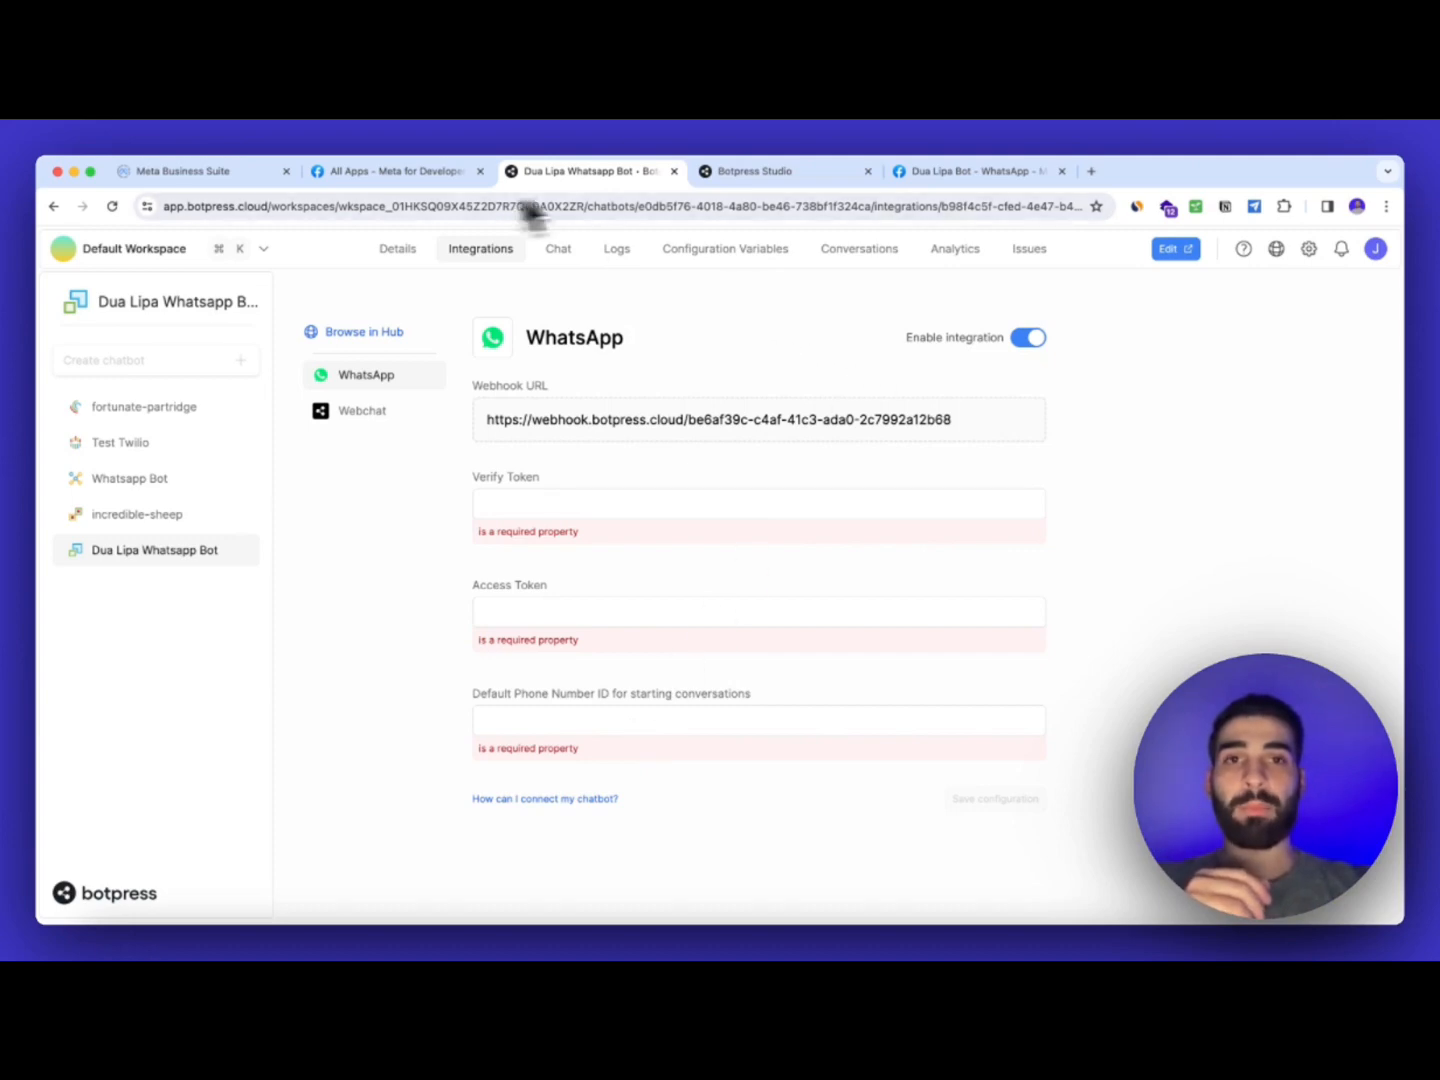
pyautogui.moveTo(930, 188); pyautogui.dragTo(790, 194)
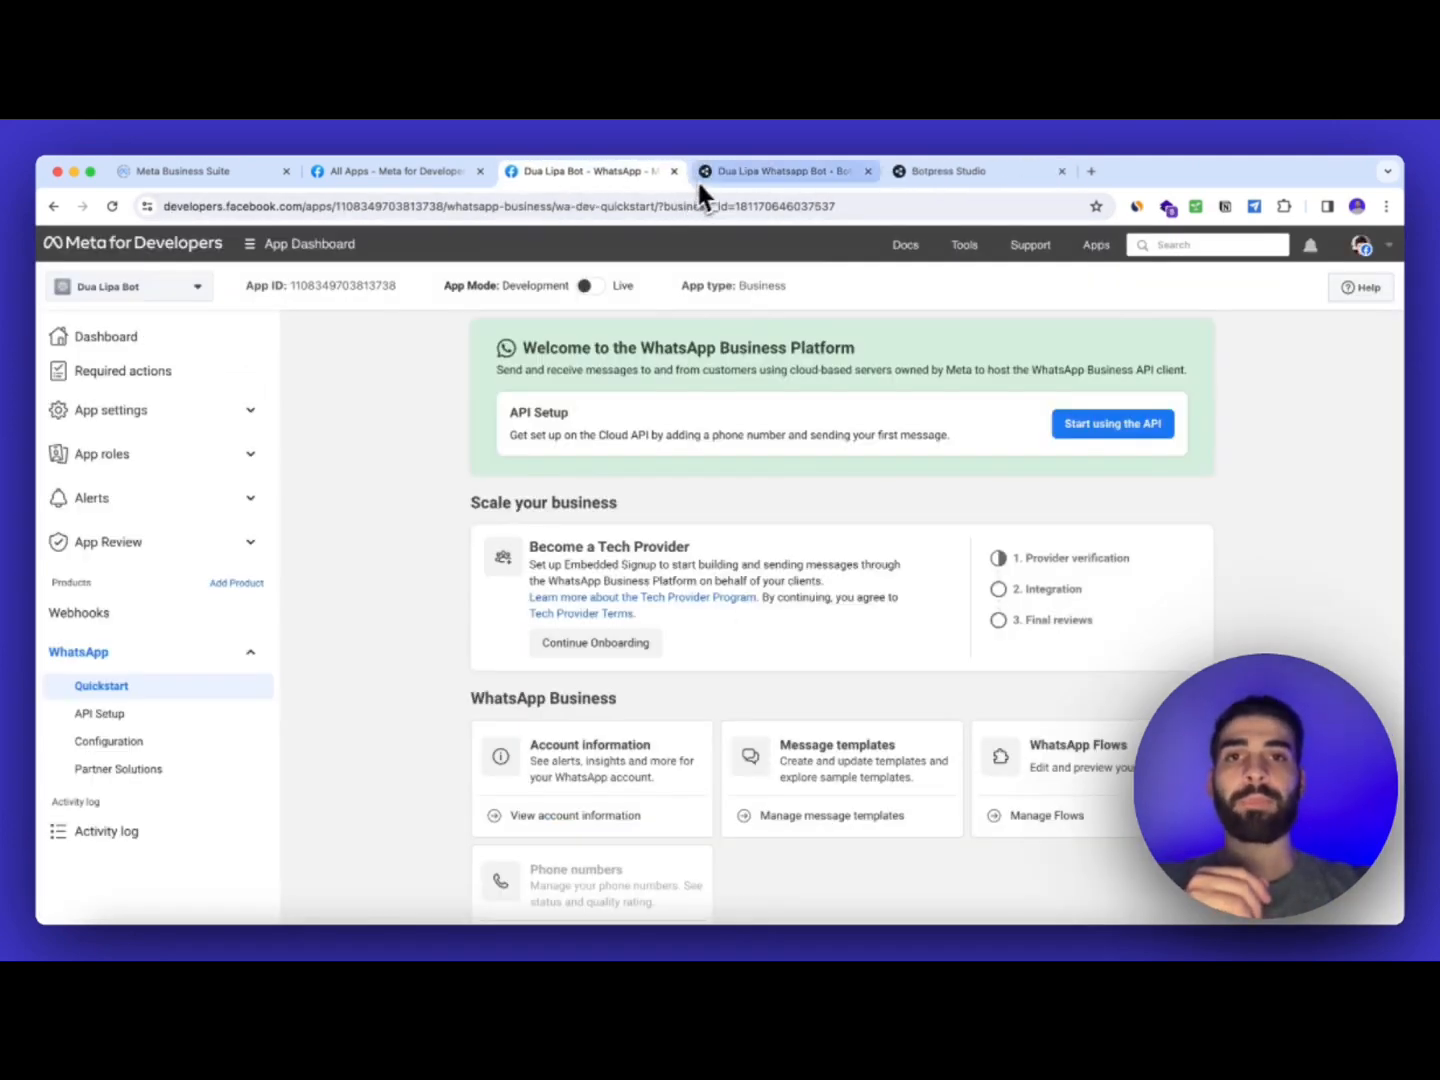
# Open the Meta app's WhatsApp API Setup page and review the temporary token expiry note
pyautogui.click(710, 175)
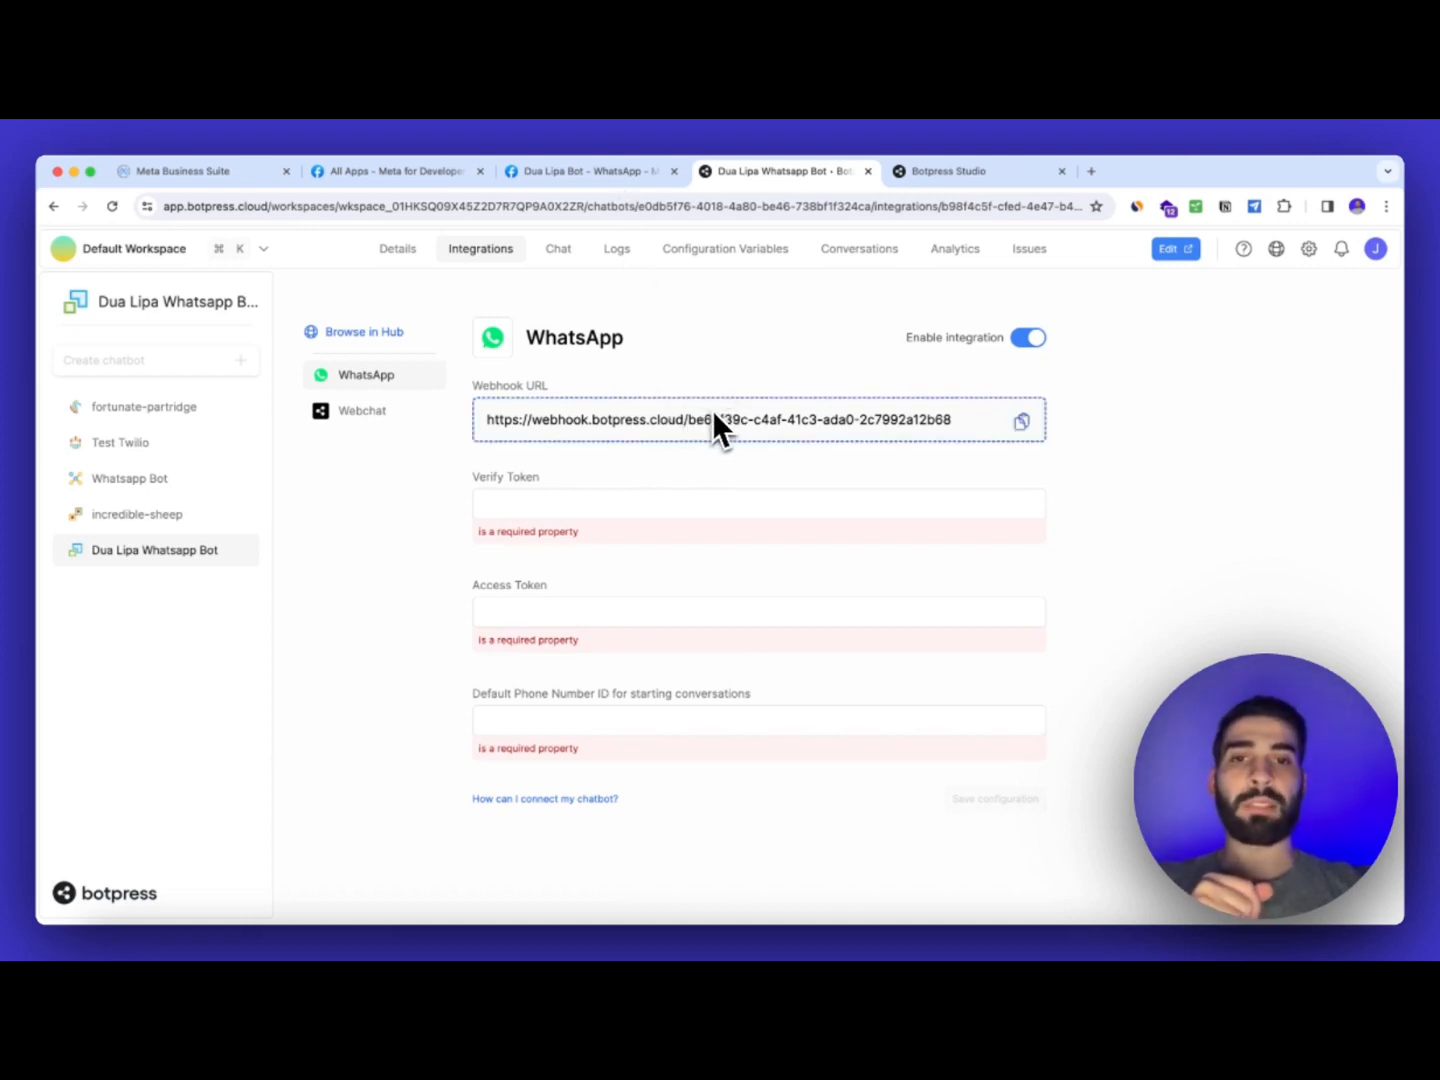
pyautogui.click(627, 184)
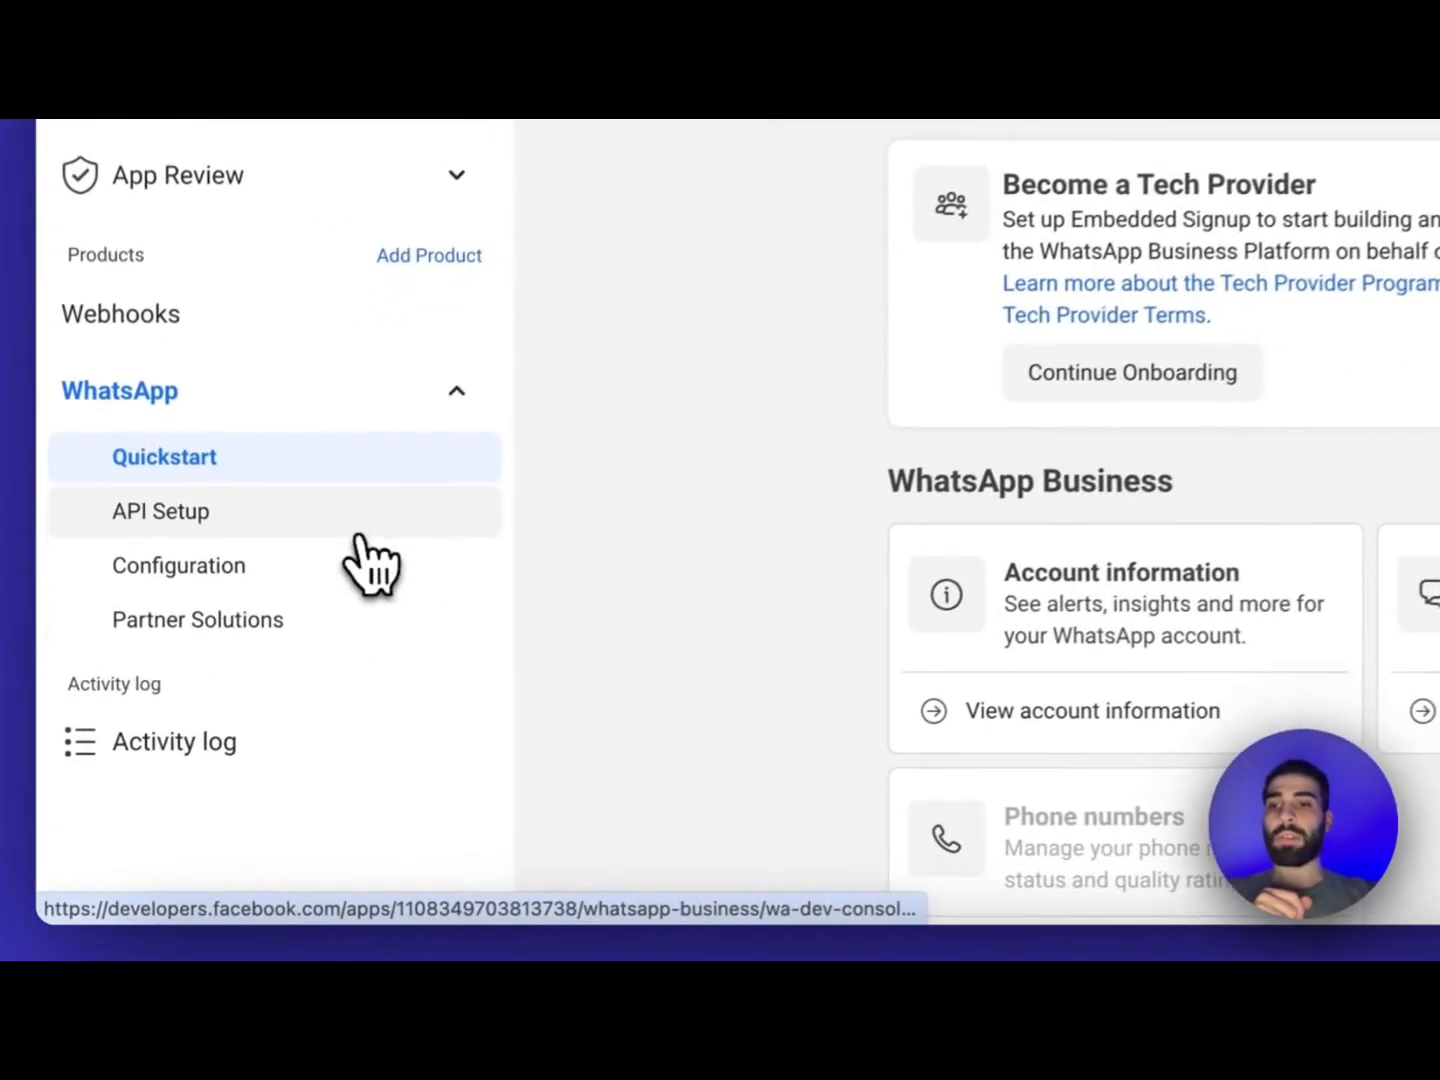
pyautogui.click(101, 713)
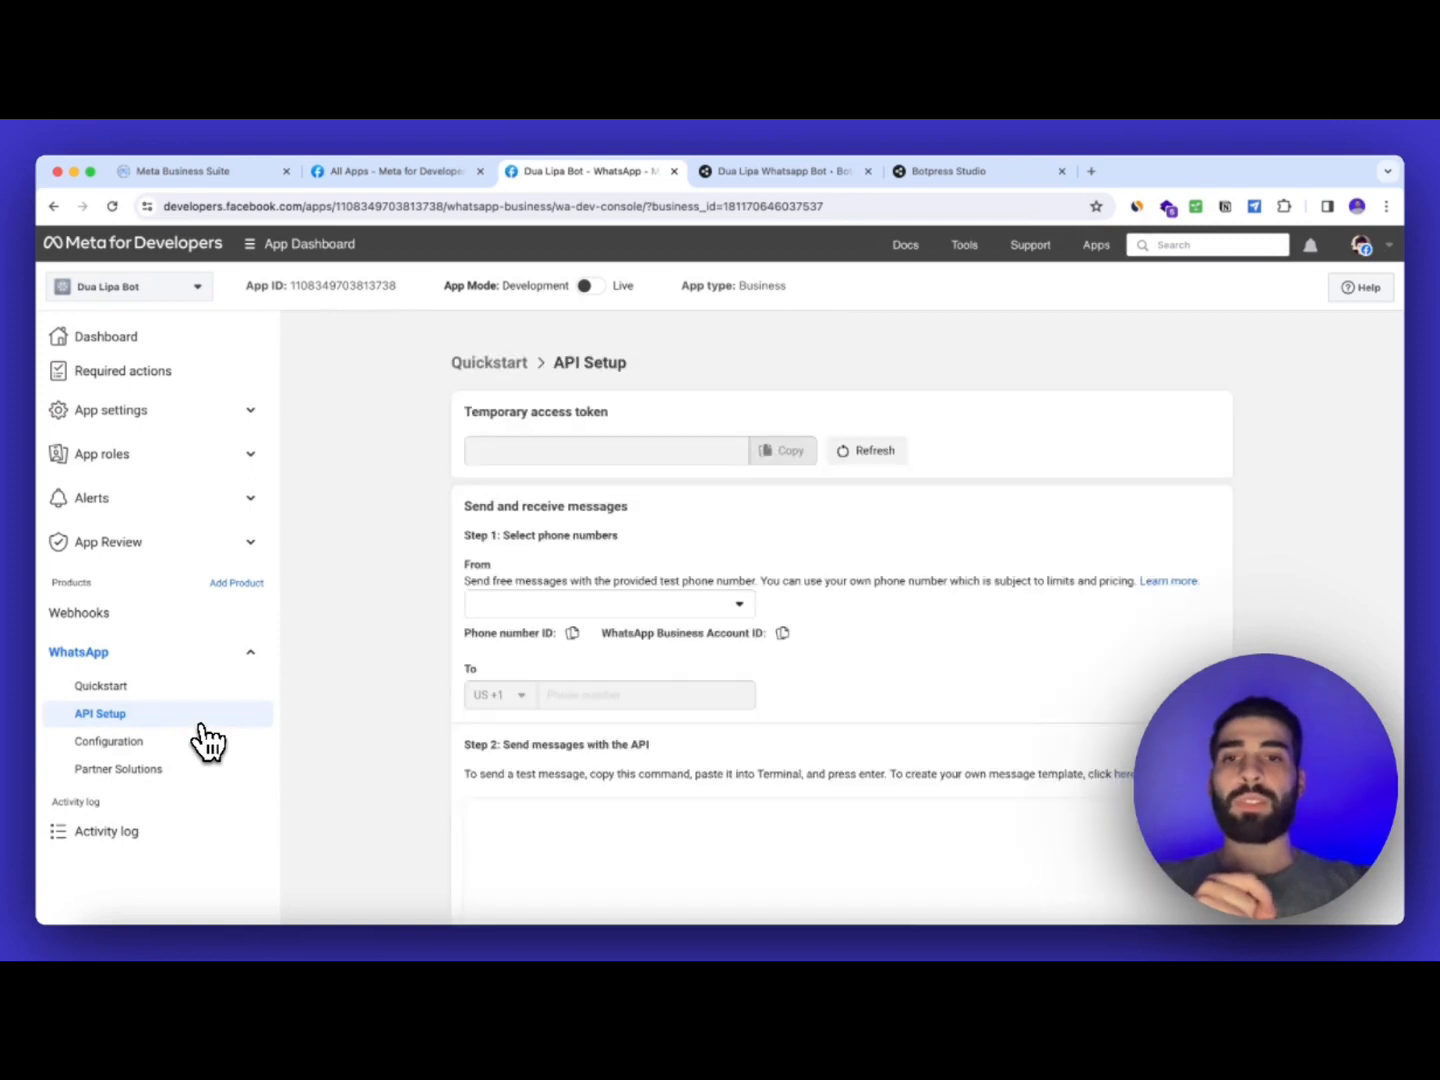
pyautogui.scroll(-1, 543, 567)
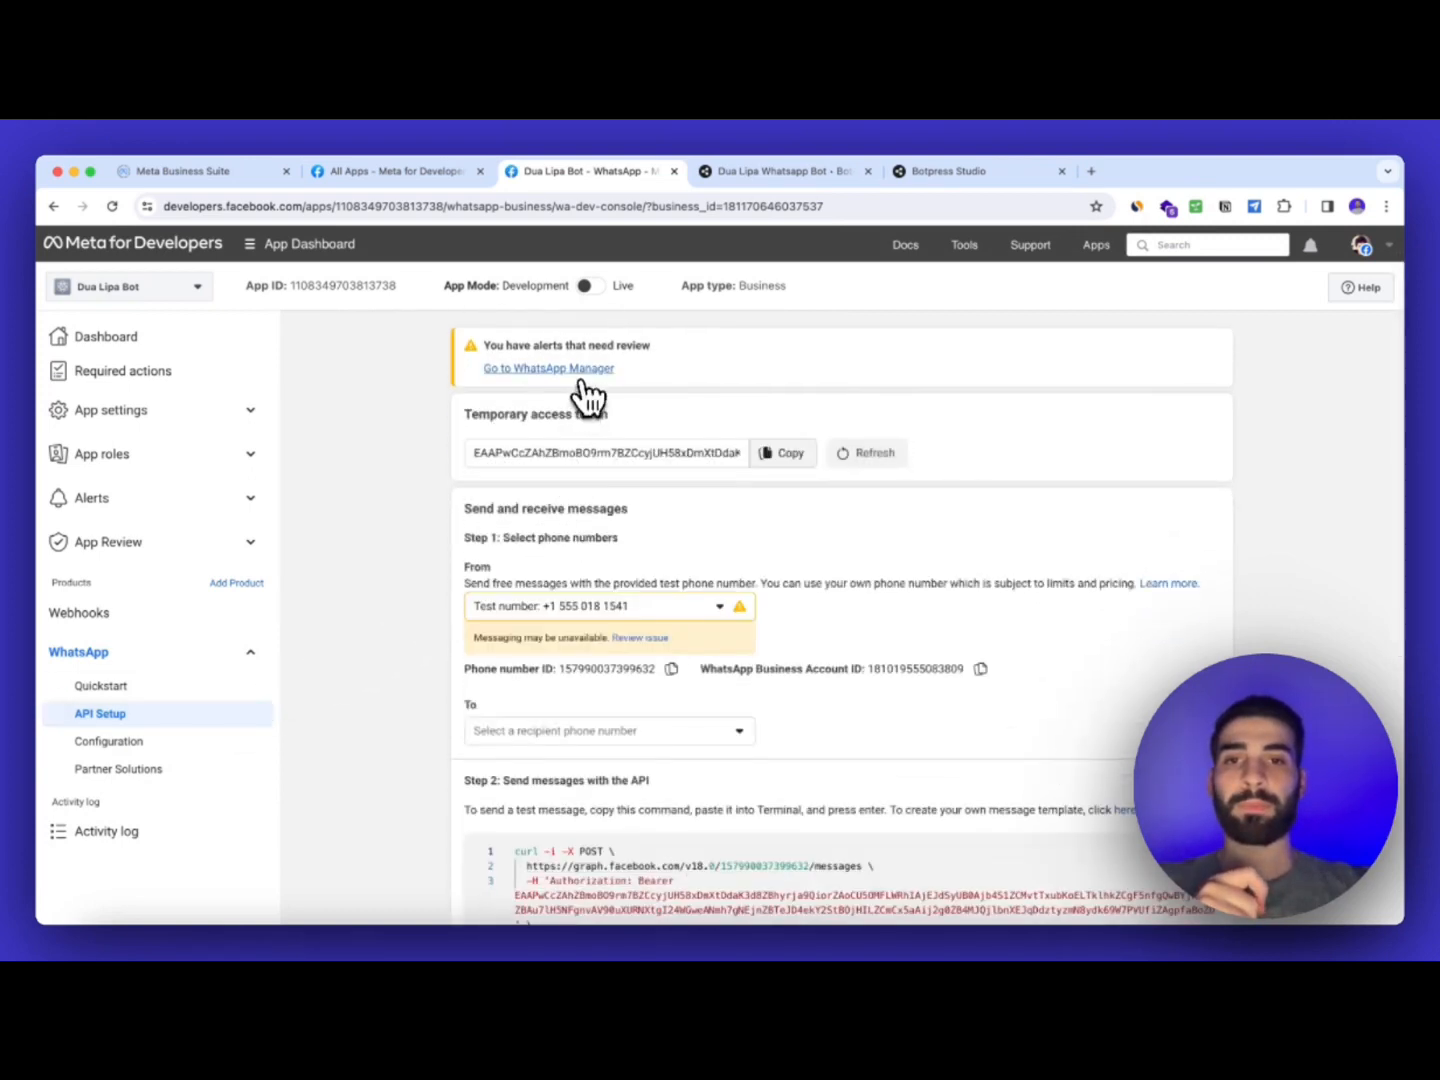
pyautogui.scroll(-1, 604, 400)
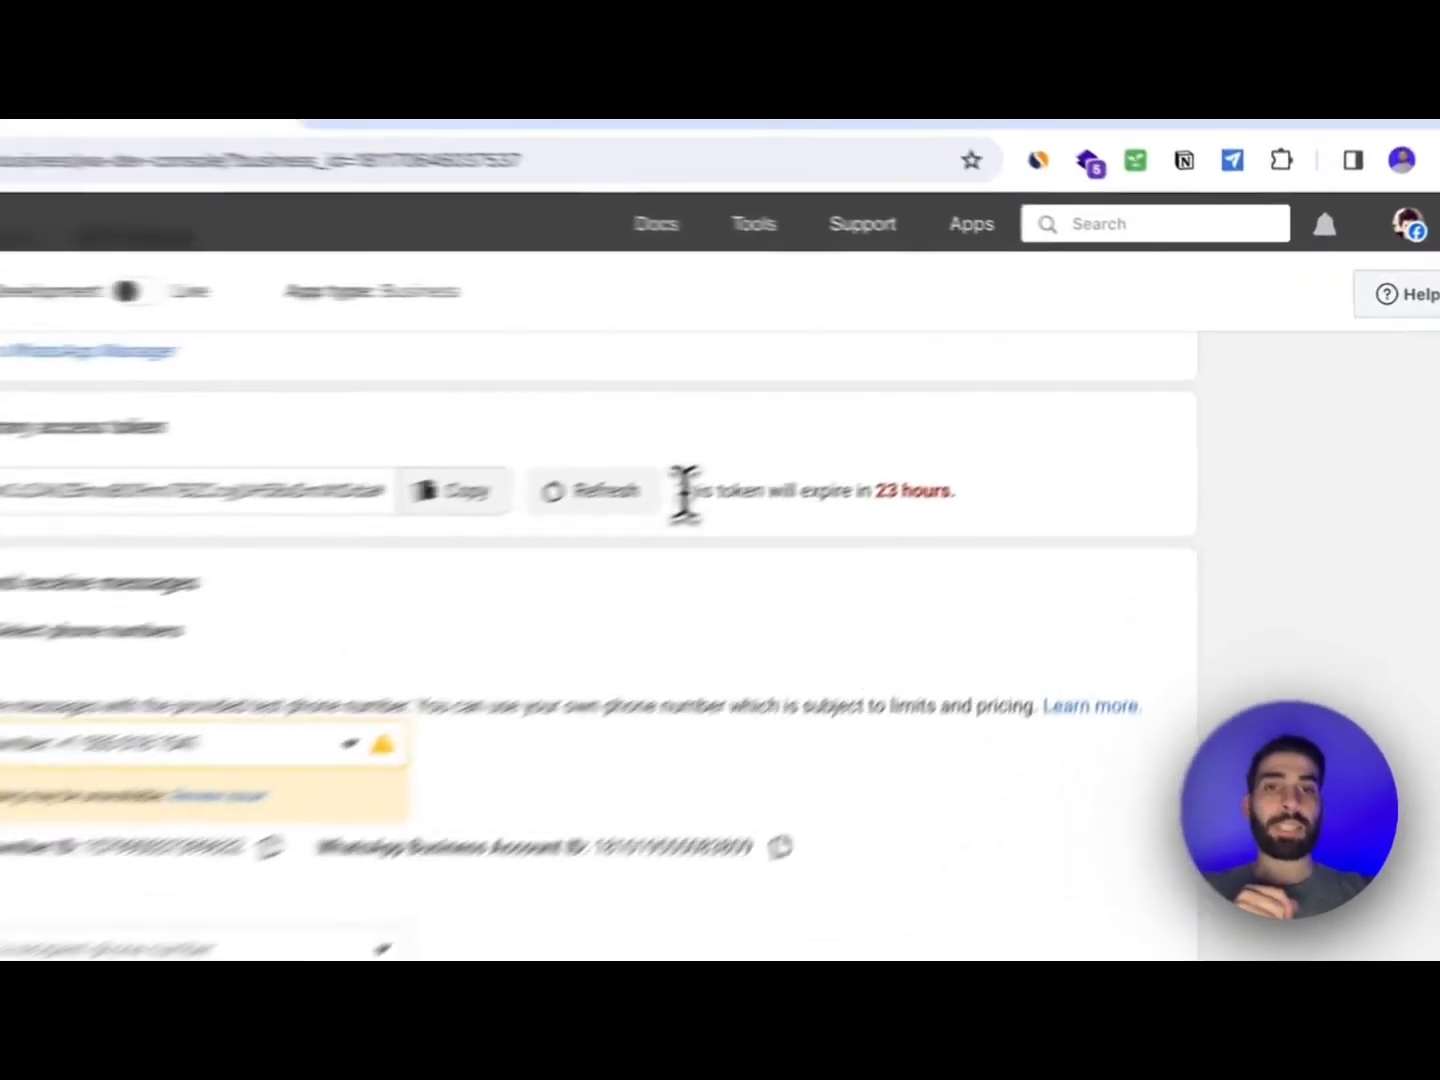
pyautogui.moveTo(923, 406); pyautogui.dragTo(1084, 409)
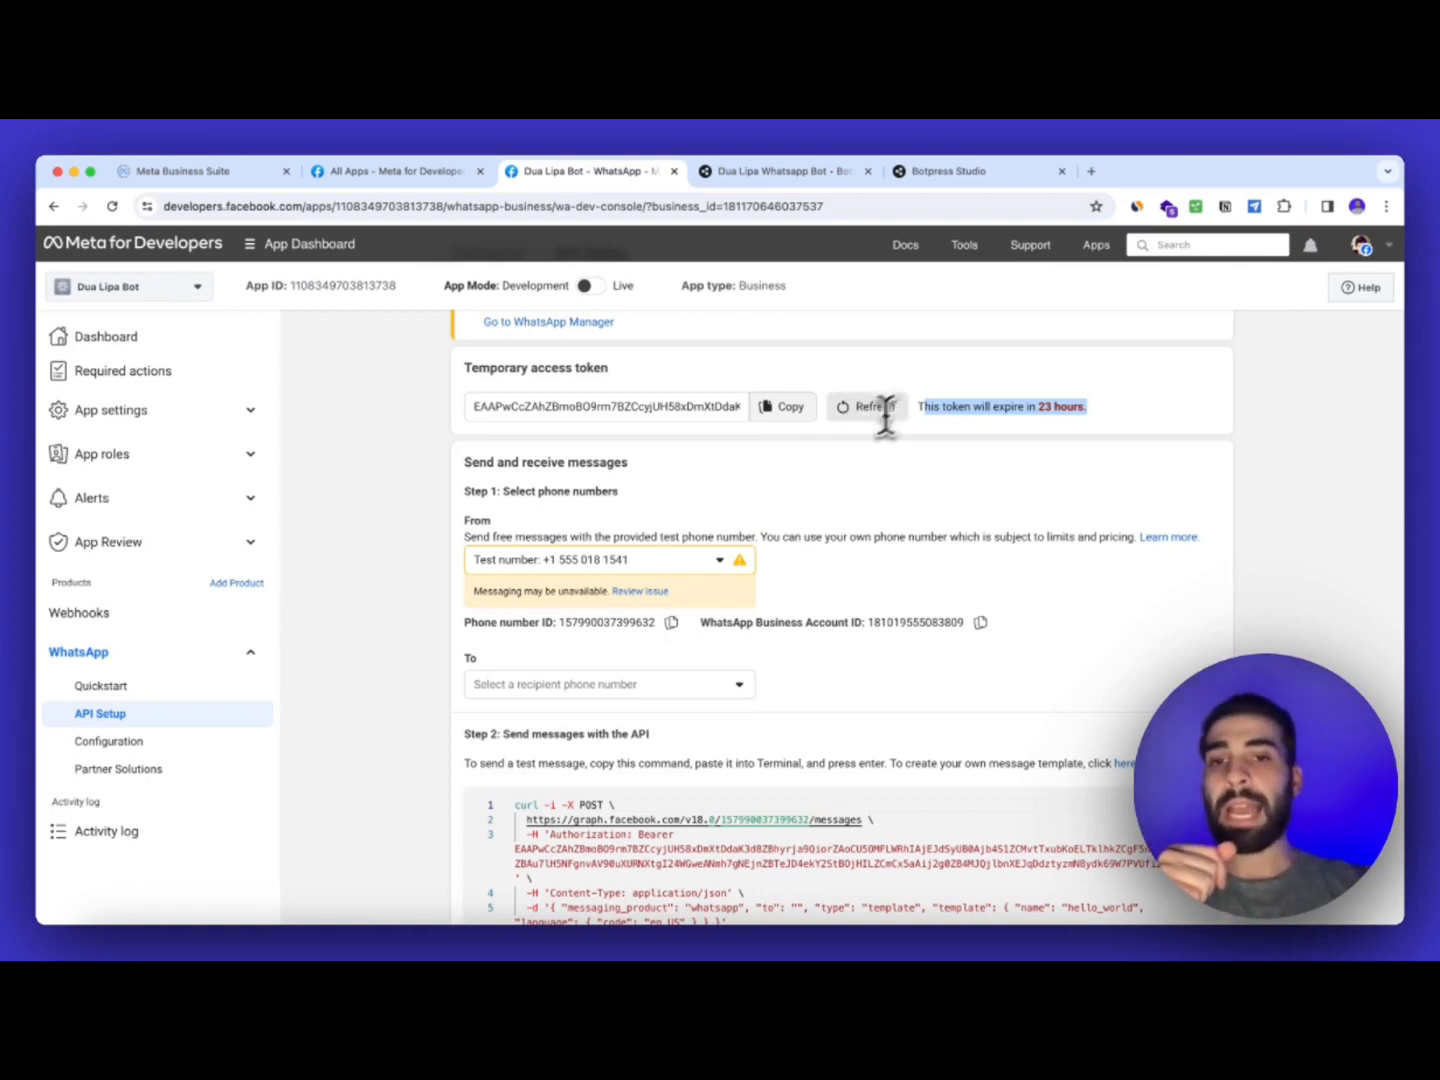
# Select the test number as sender and copy the temporary access token
pyautogui.click(499, 575)
pyautogui.click(520, 598)
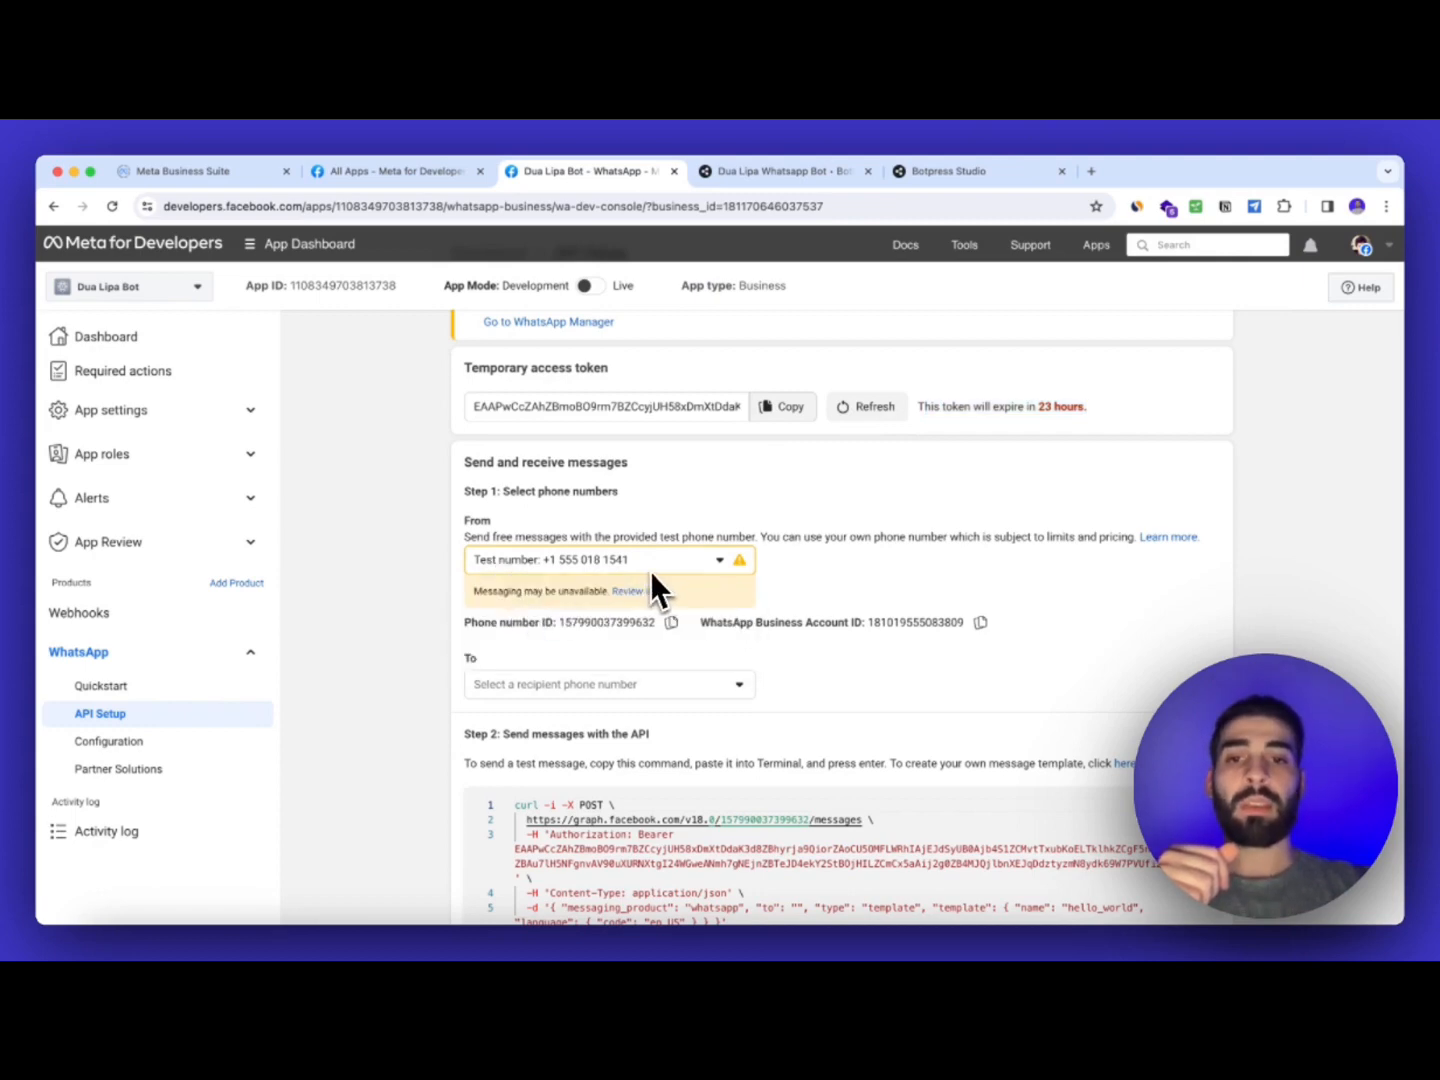
pyautogui.scroll(-2, 878, 531)
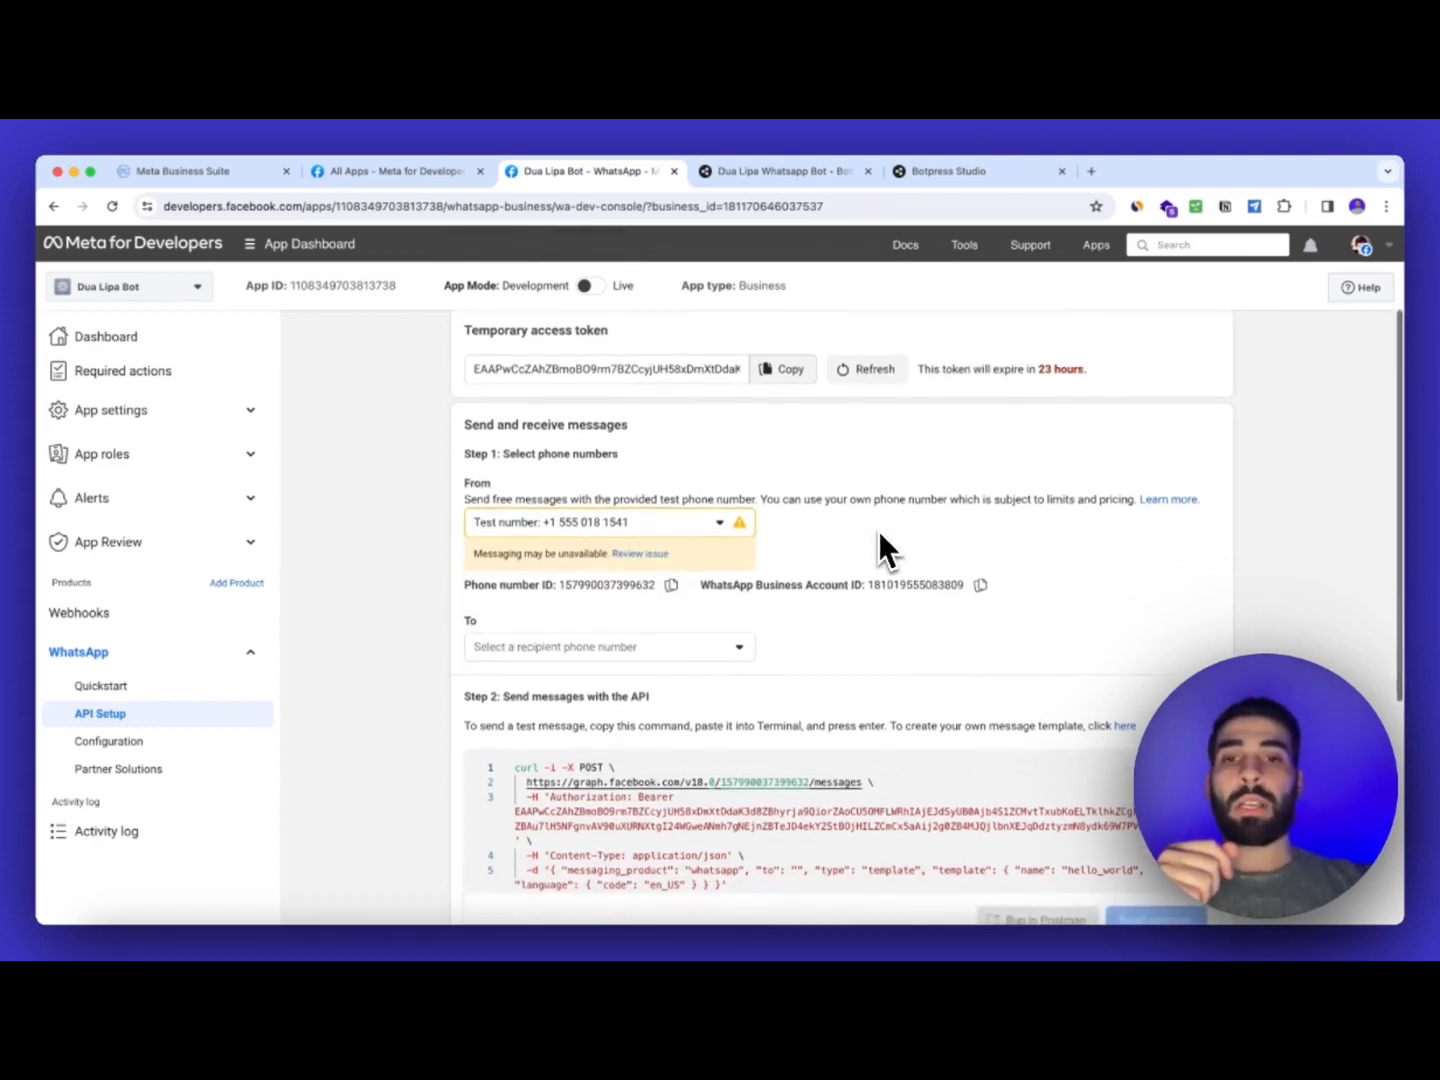
pyautogui.scroll(3, 878, 530)
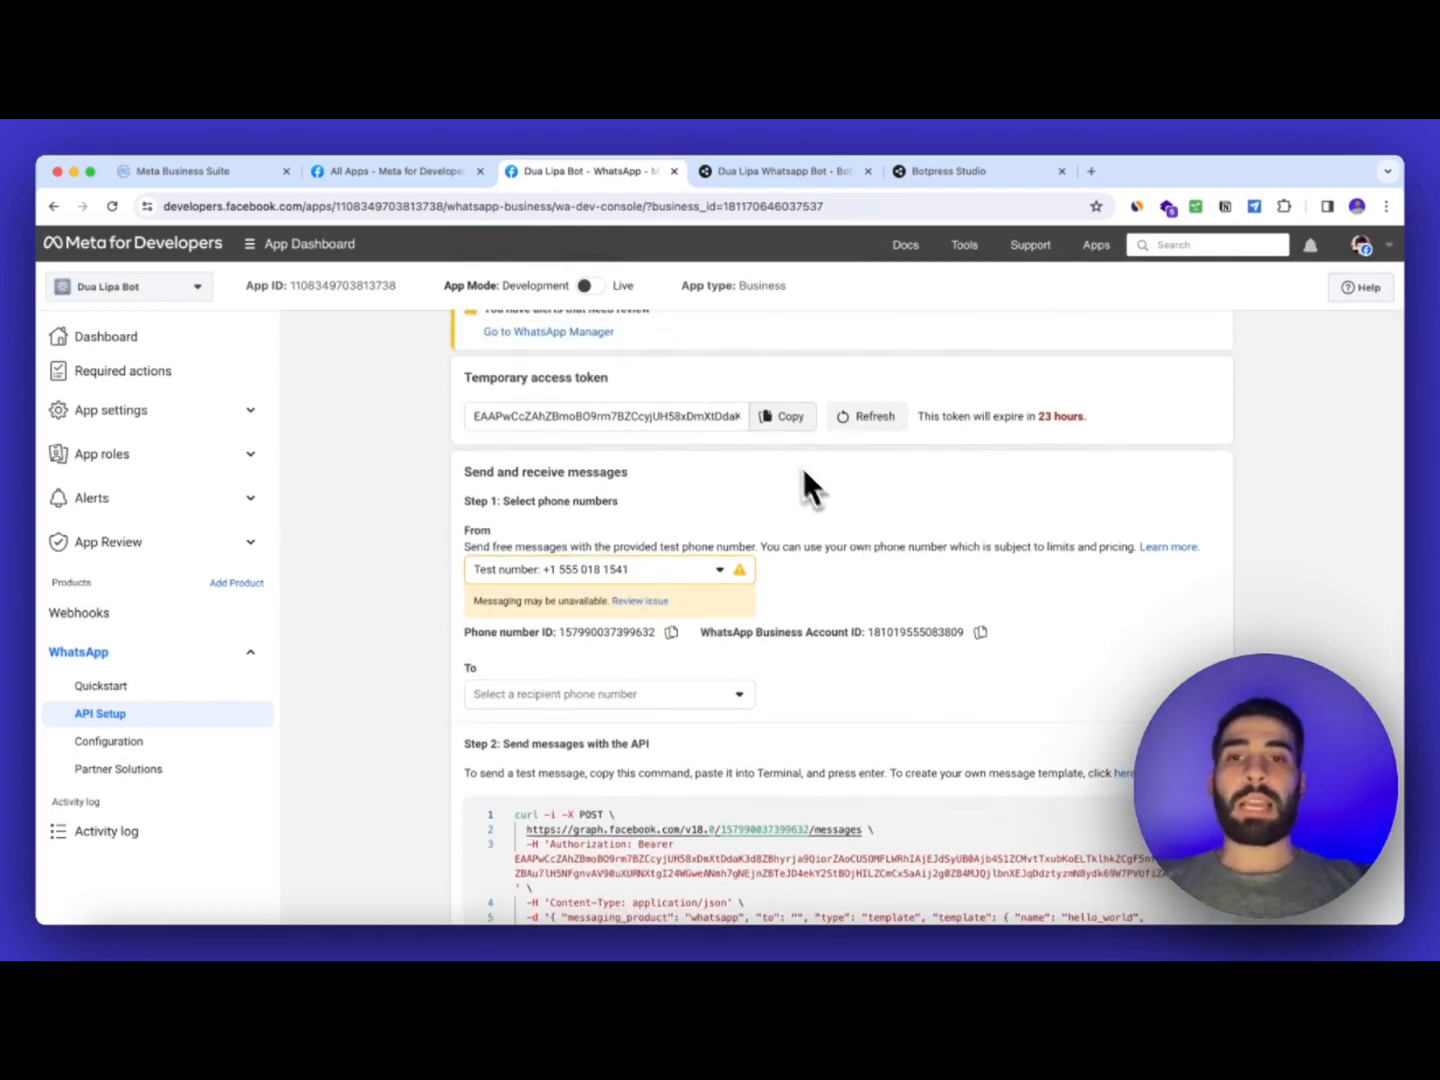
pyautogui.click(785, 437)
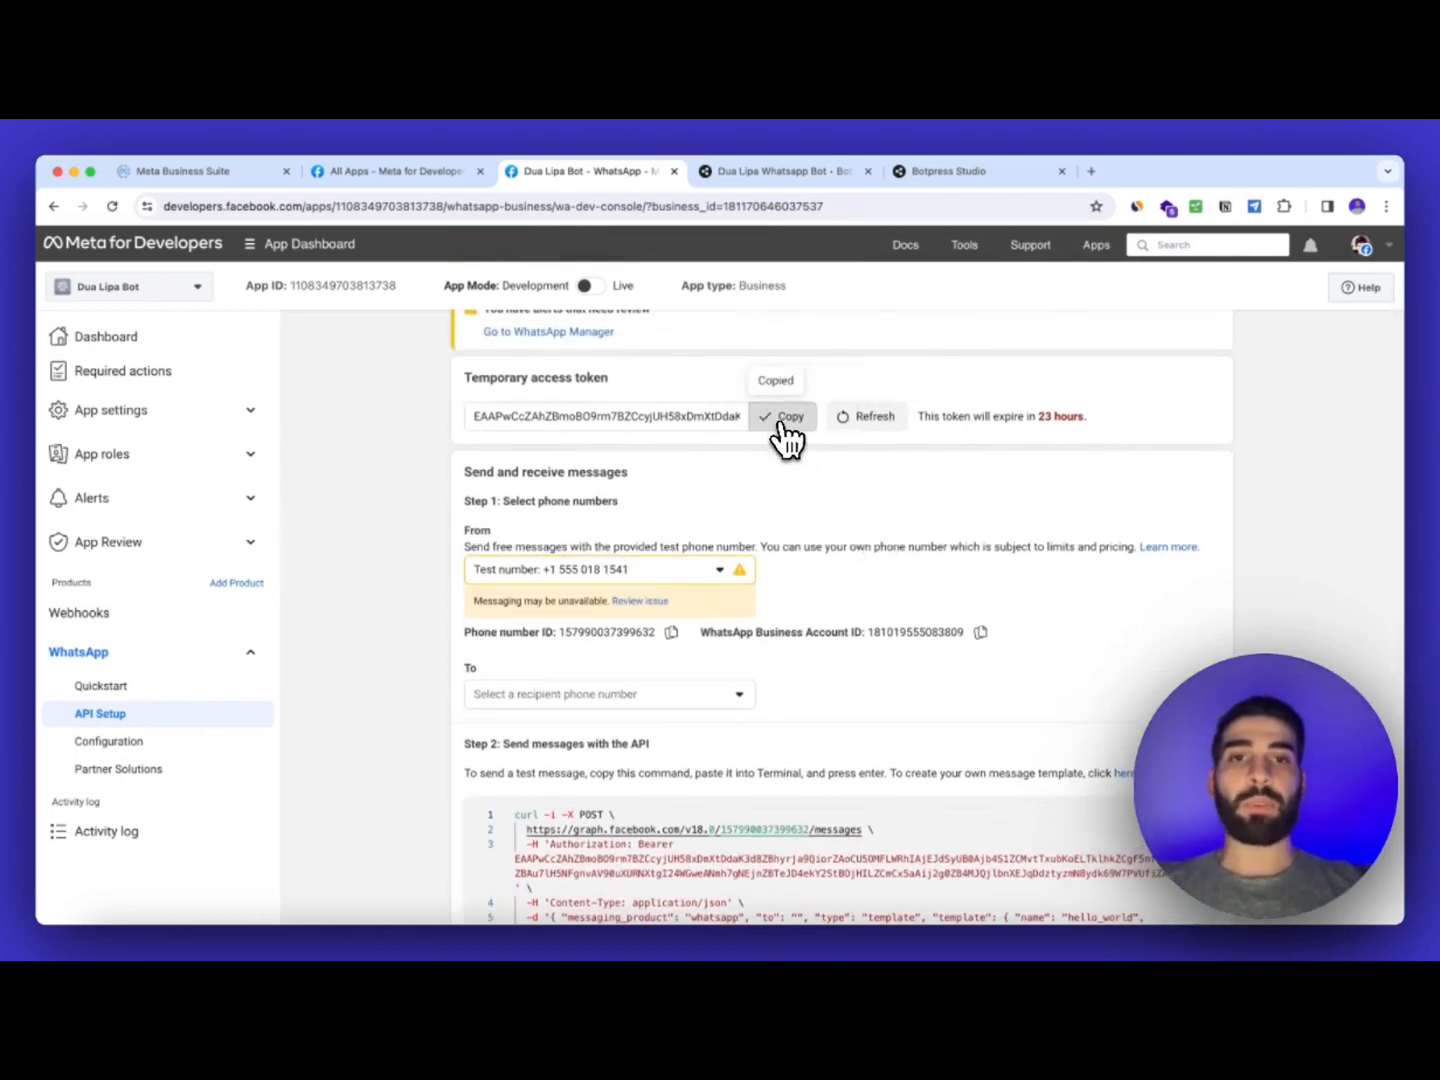
pyautogui.click(789, 177)
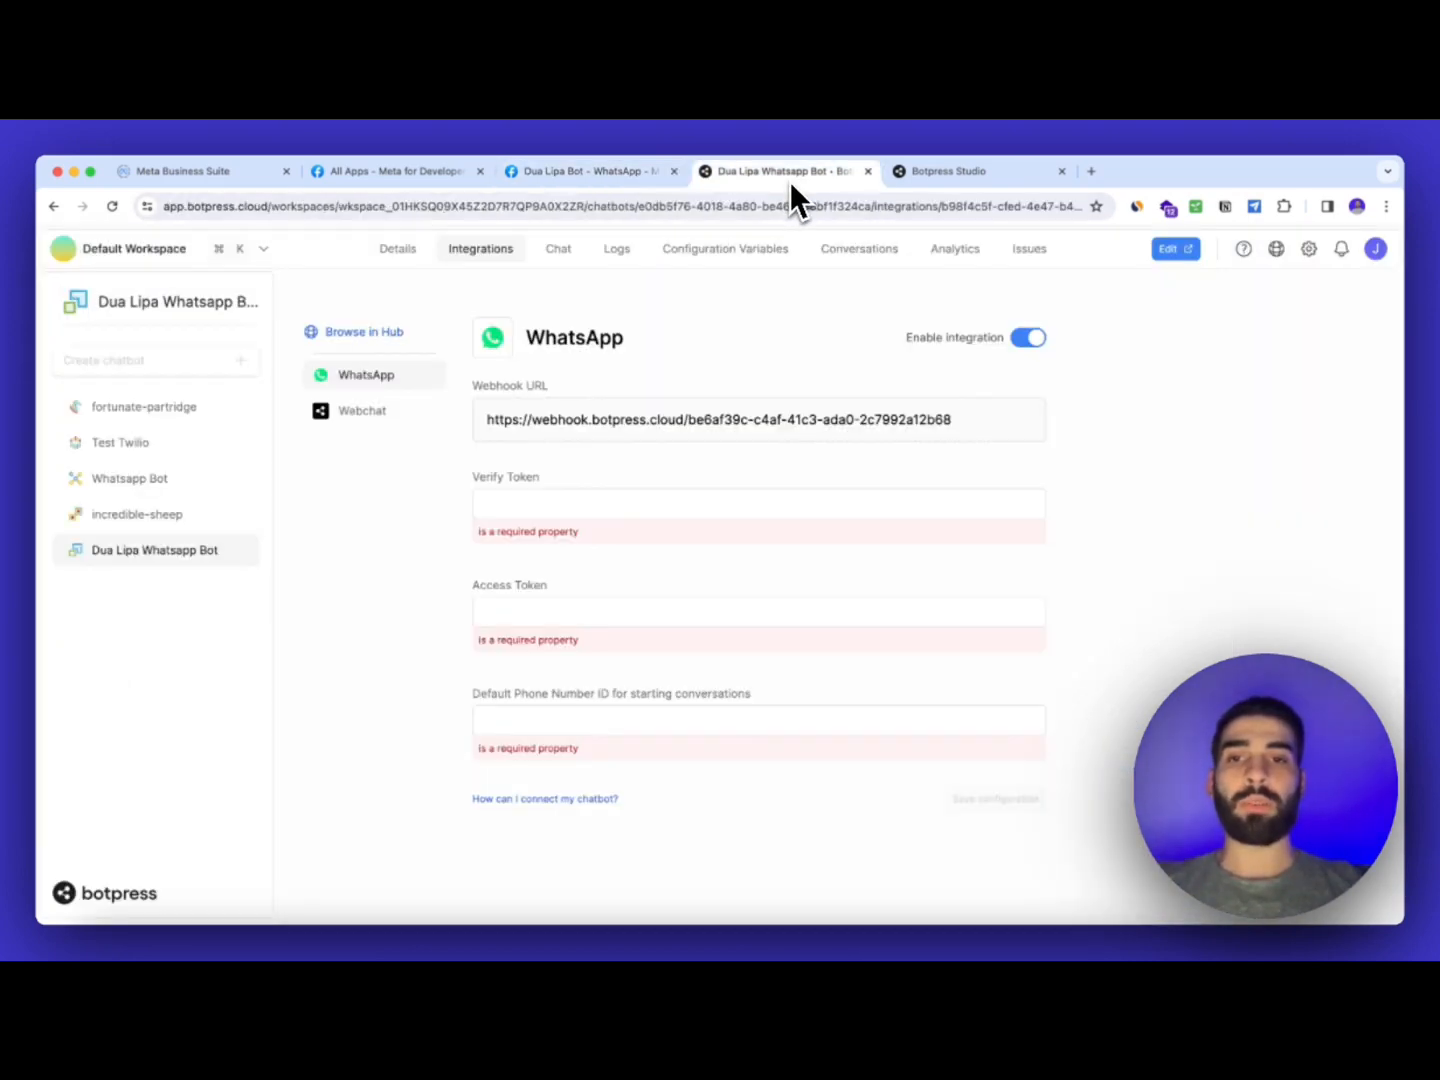
# Paste the copied access token and type a verify token into Botpress's WhatsApp form
pyautogui.click(591, 605)
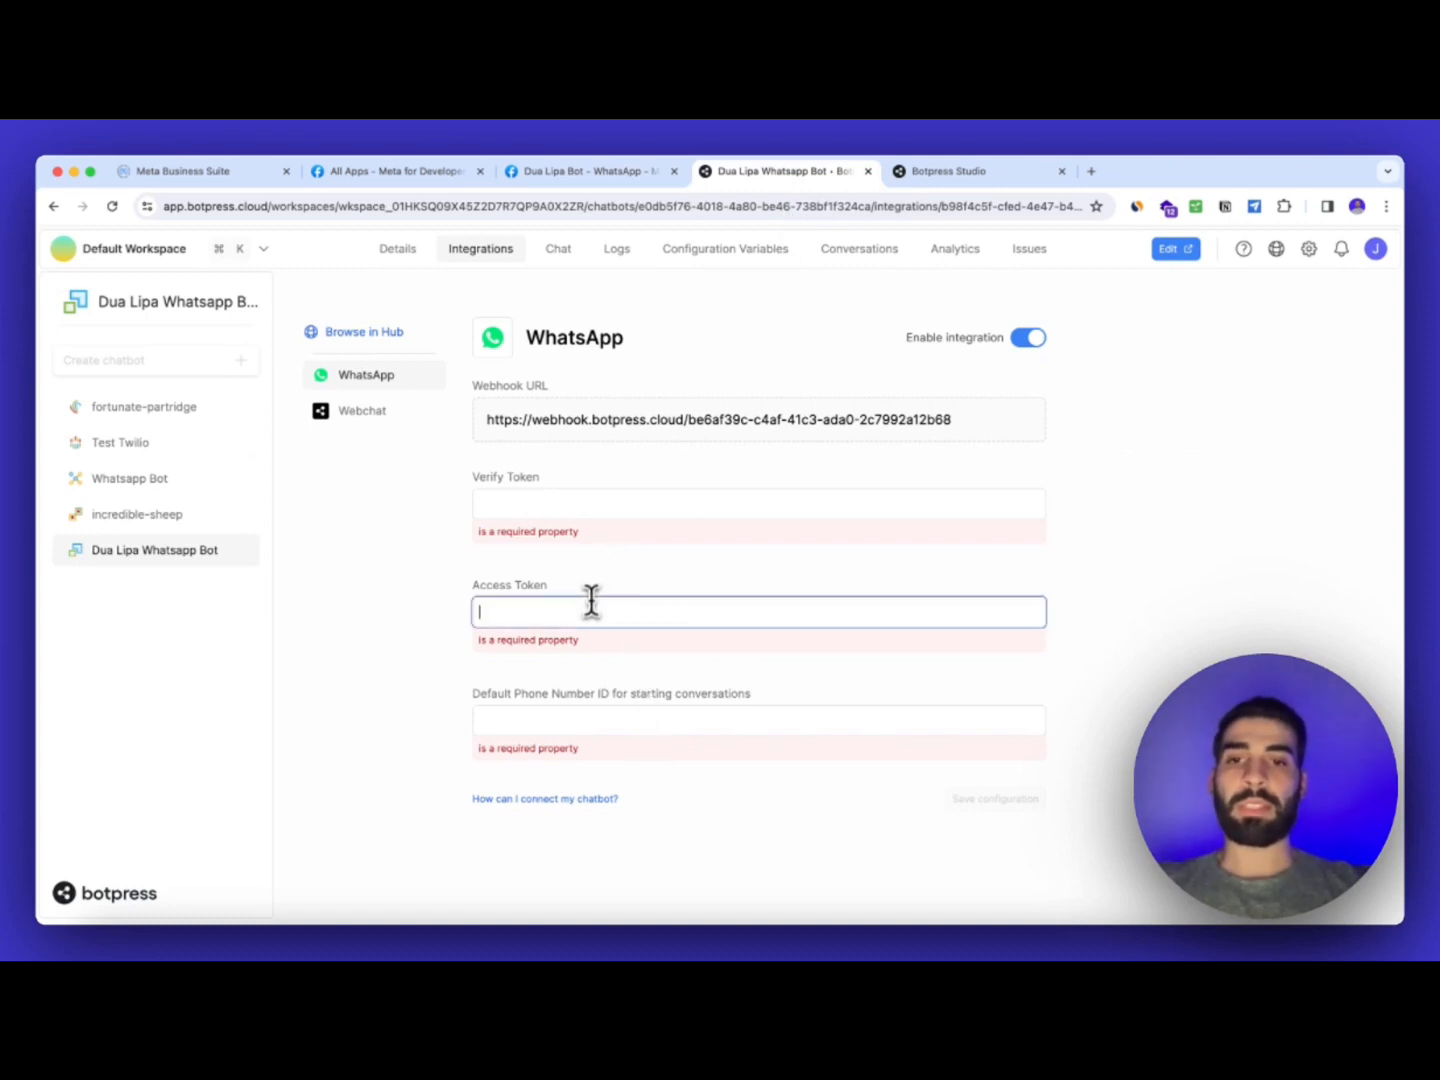
pyautogui.press('super+v')
pyautogui.click(598, 500)
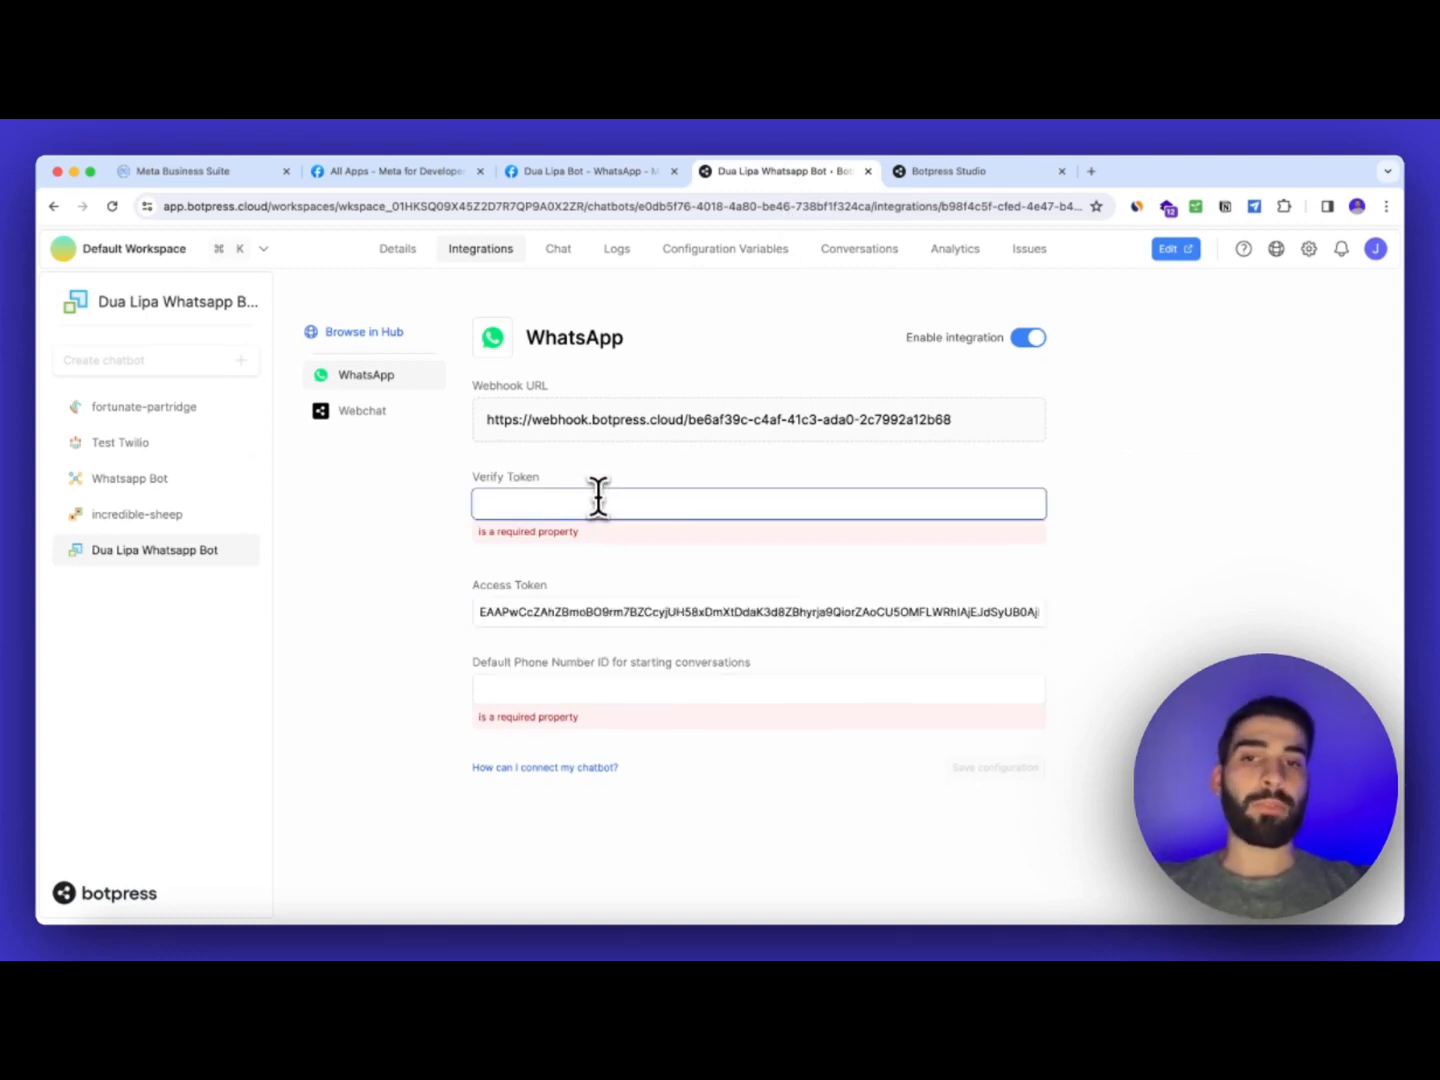
pyautogui.write('12345')
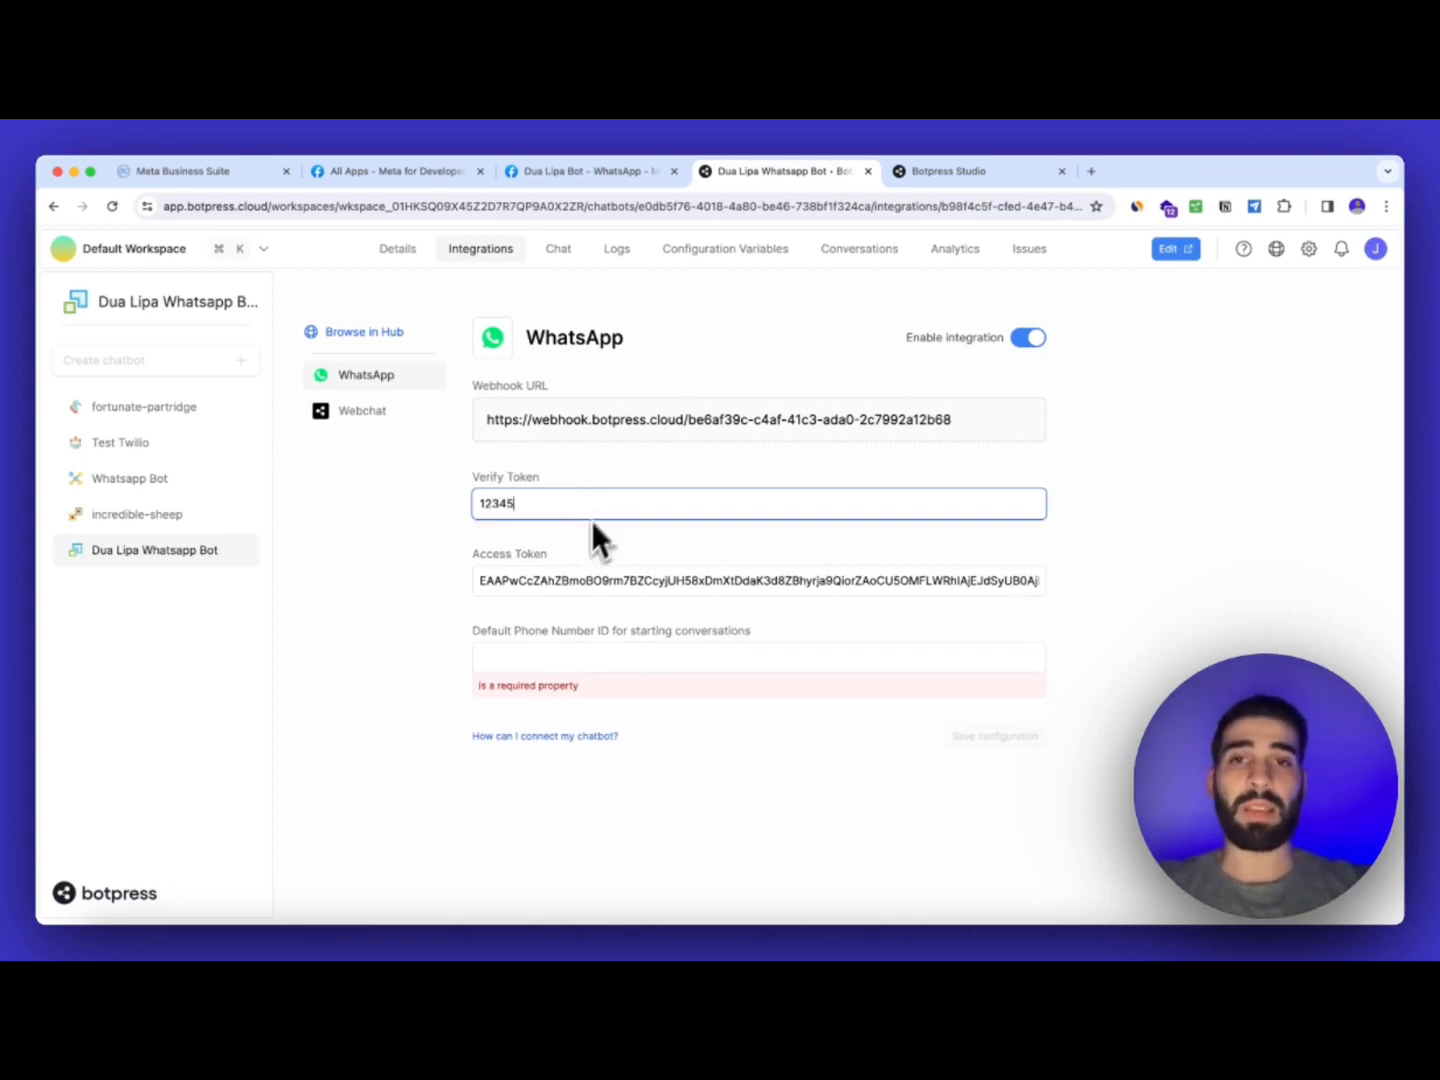
pyautogui.click(630, 180)
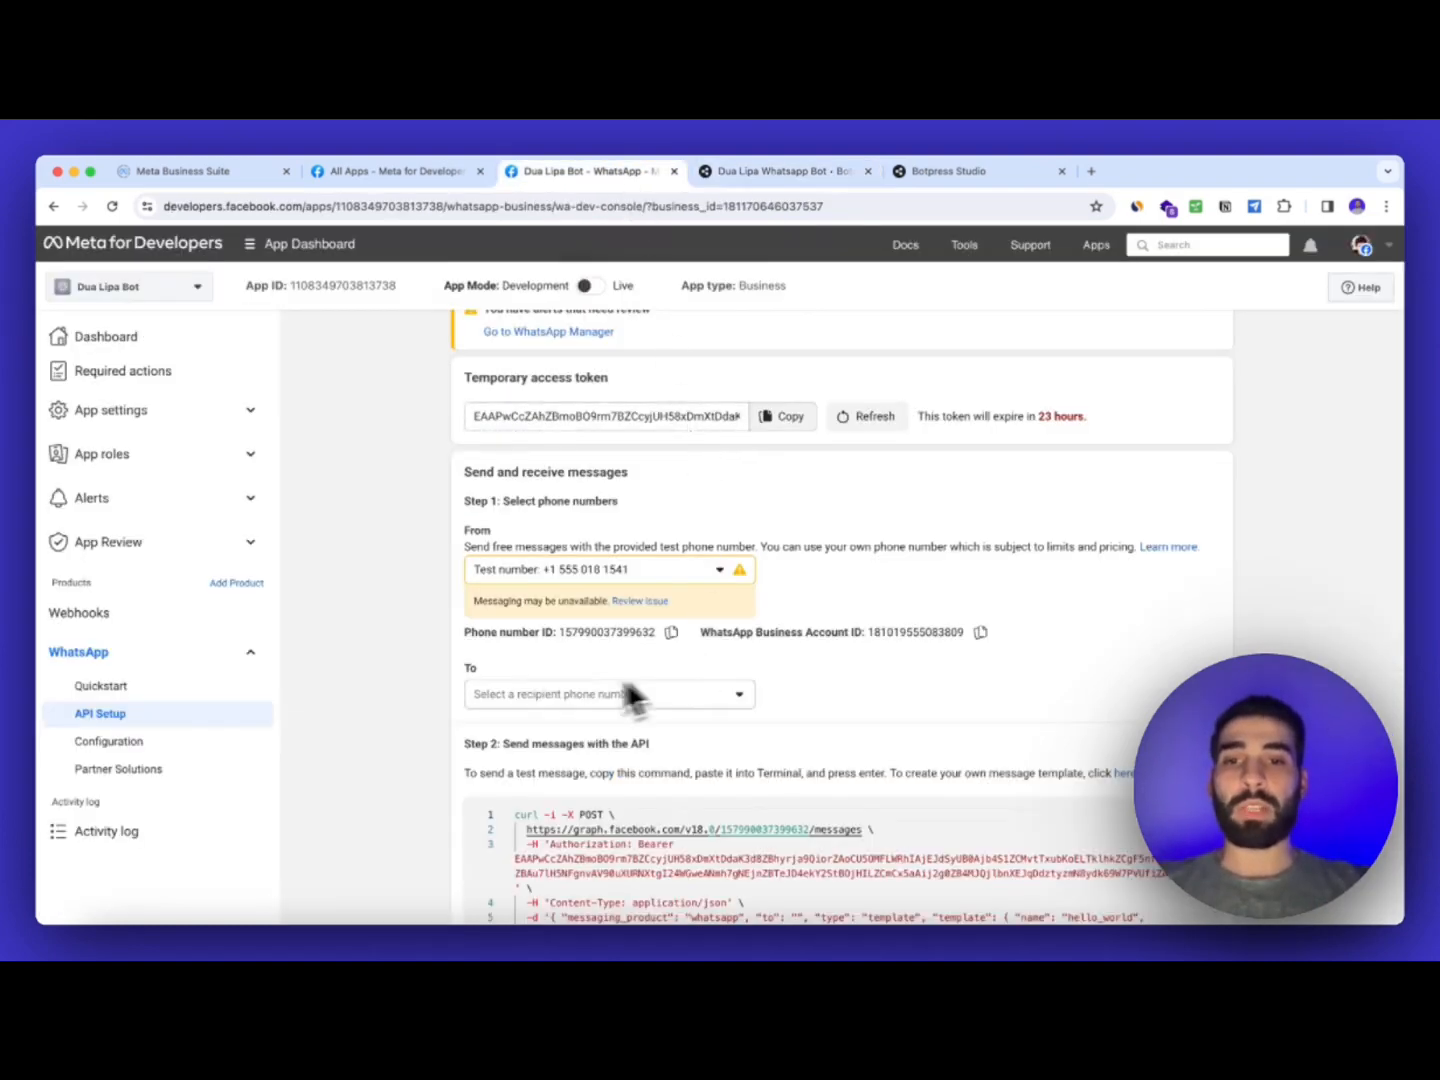
# Keep the test number as sender and choose the recipient phone number
pyautogui.doubleClick(470, 532)
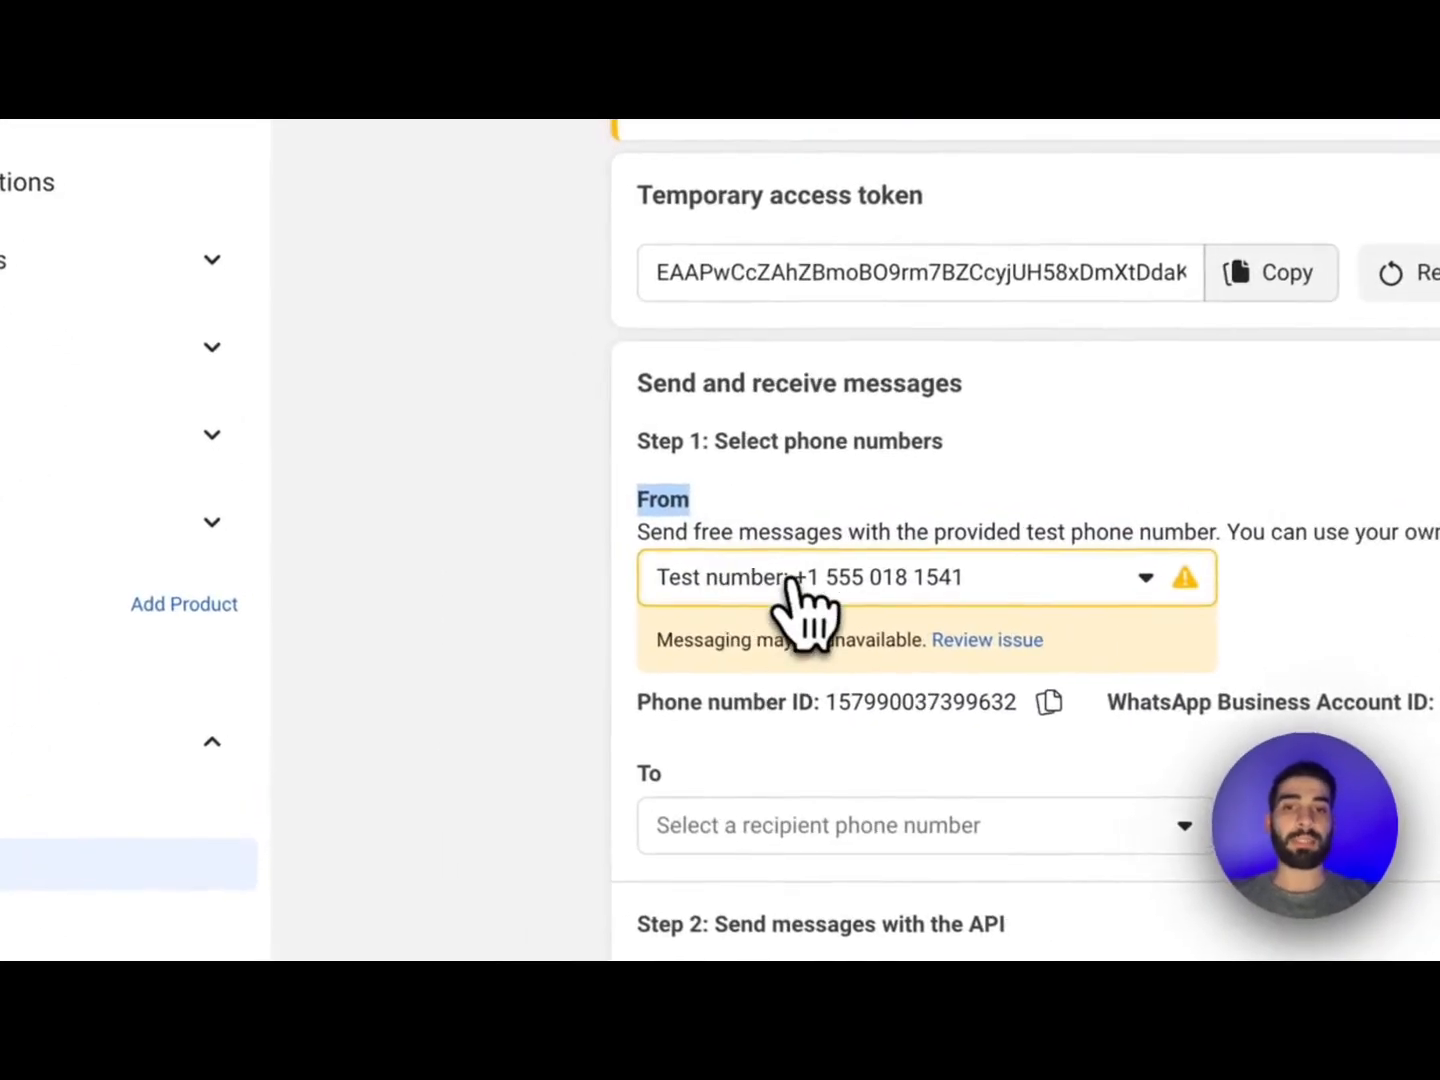
pyautogui.click(545, 572)
pyautogui.click(801, 582)
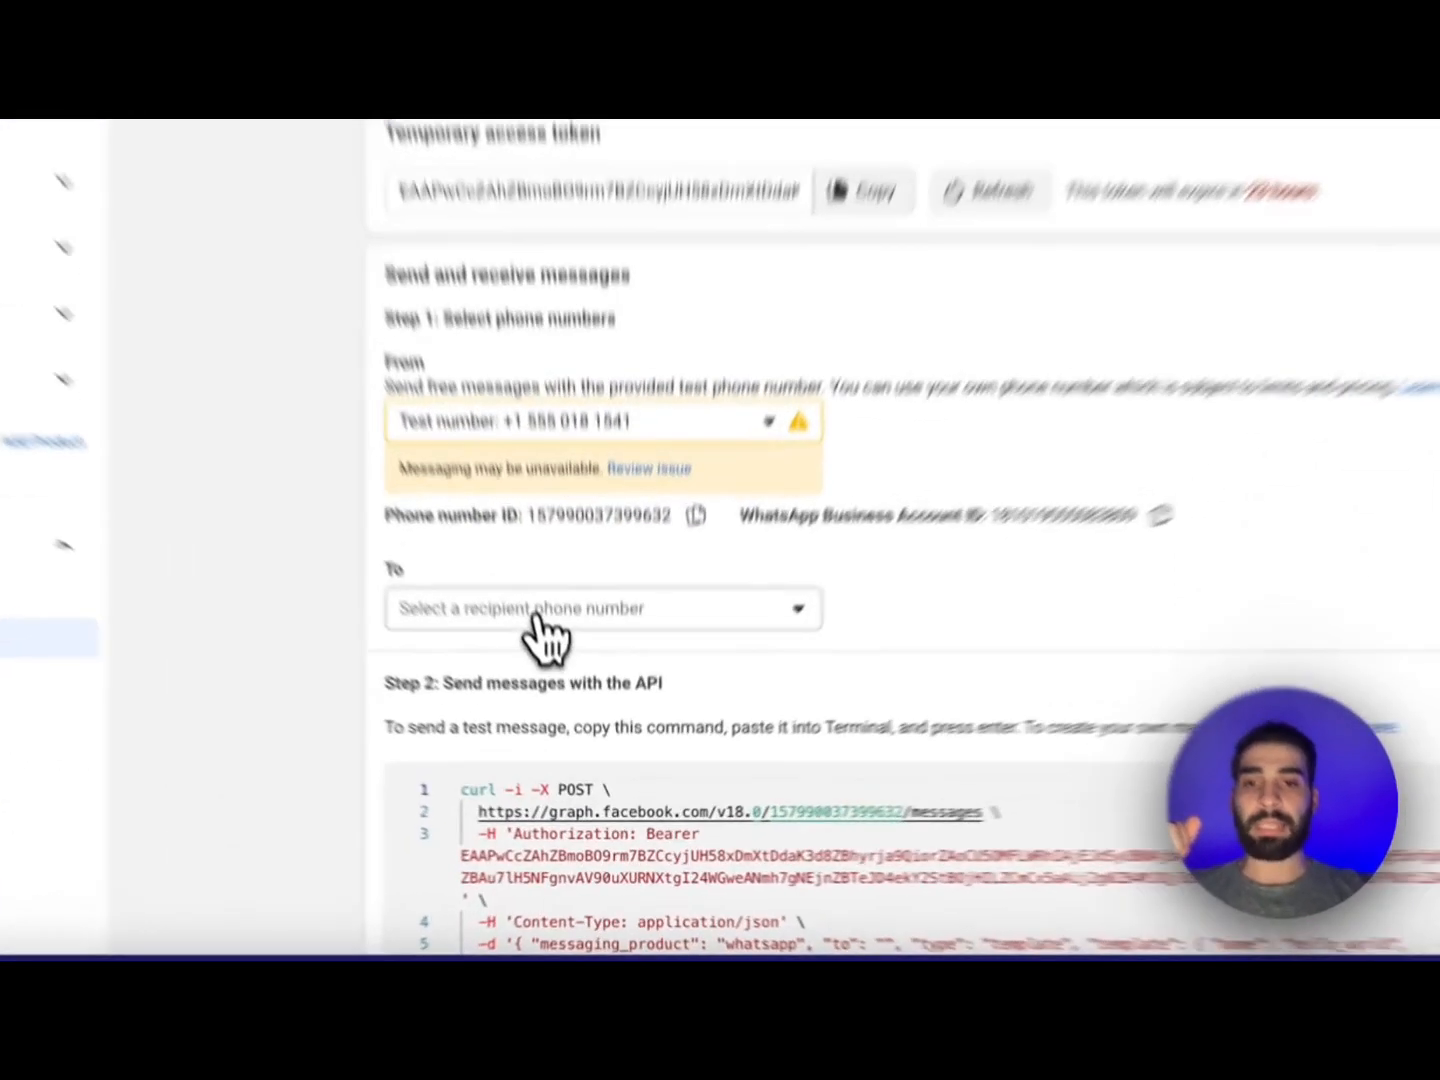
pyautogui.click(537, 612)
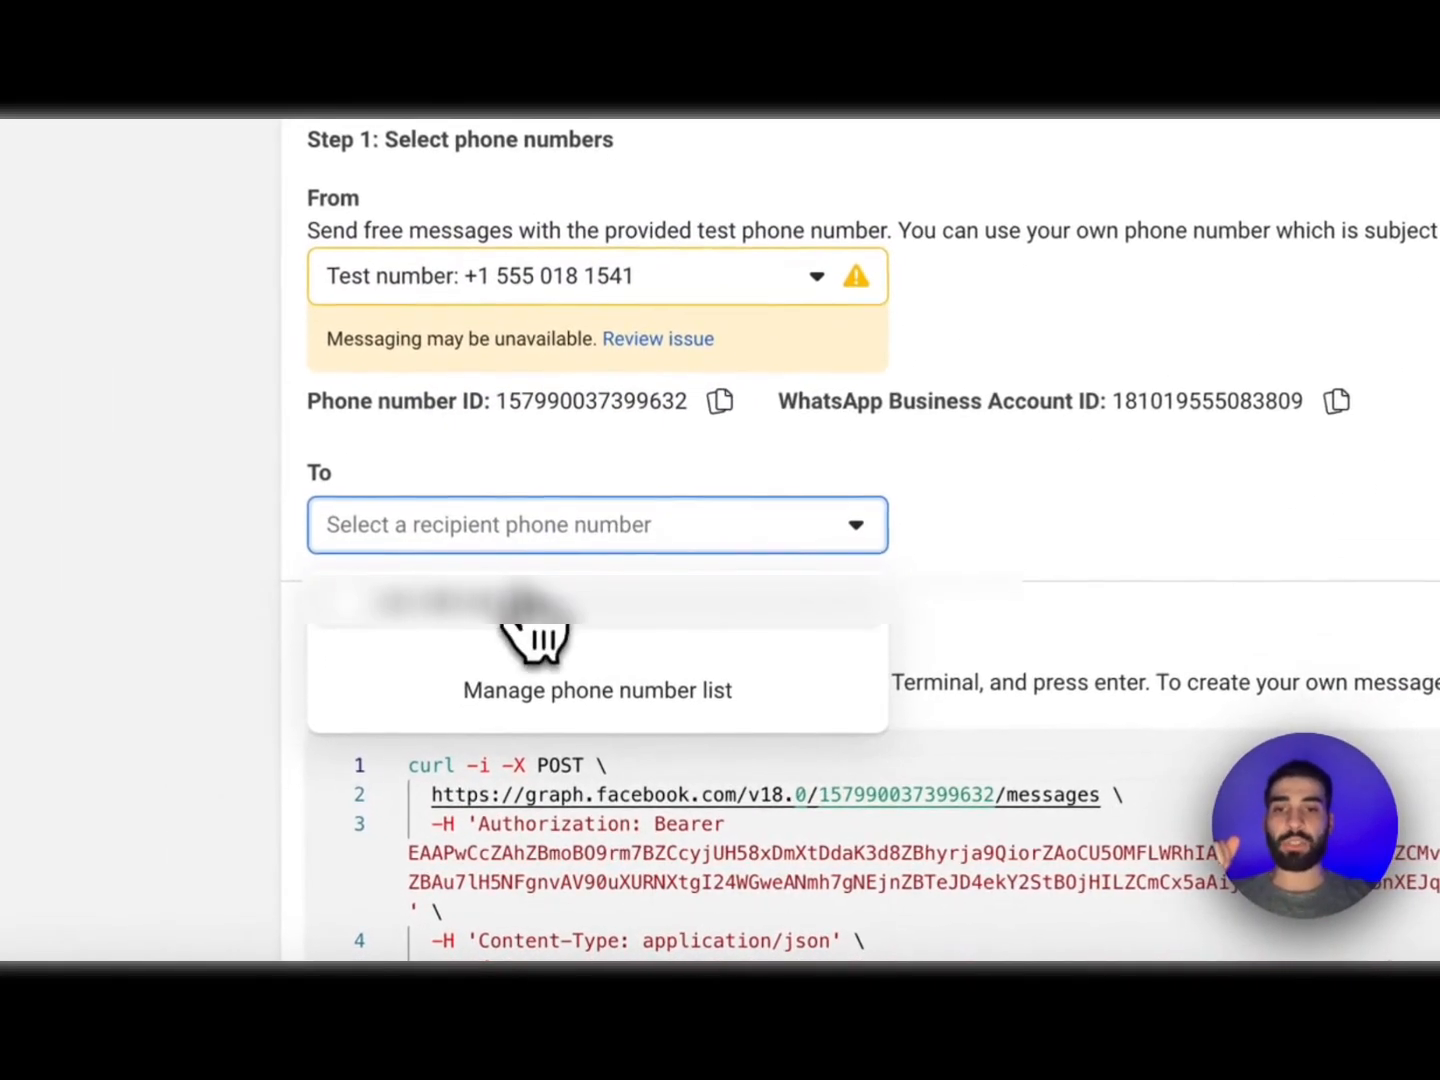
pyautogui.click(546, 662)
# Copy the phone number ID and begin entering it in Botpress's Phone Number ID field
pyautogui.scroll(-3, 810, 522)
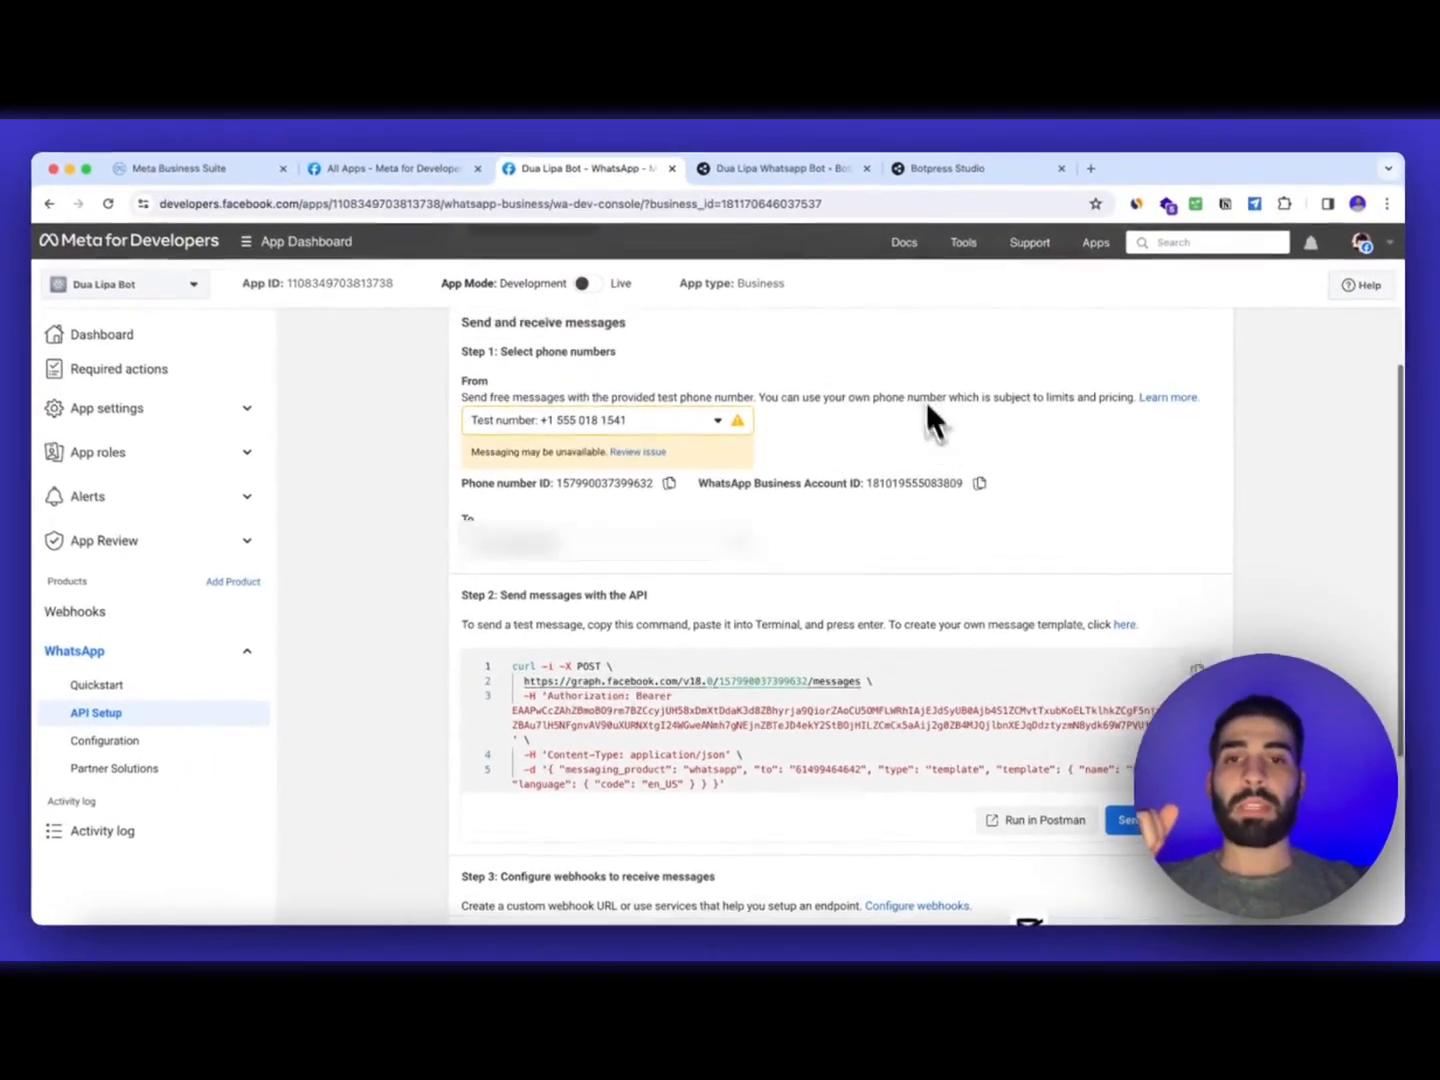
pyautogui.scroll(2, 925, 405)
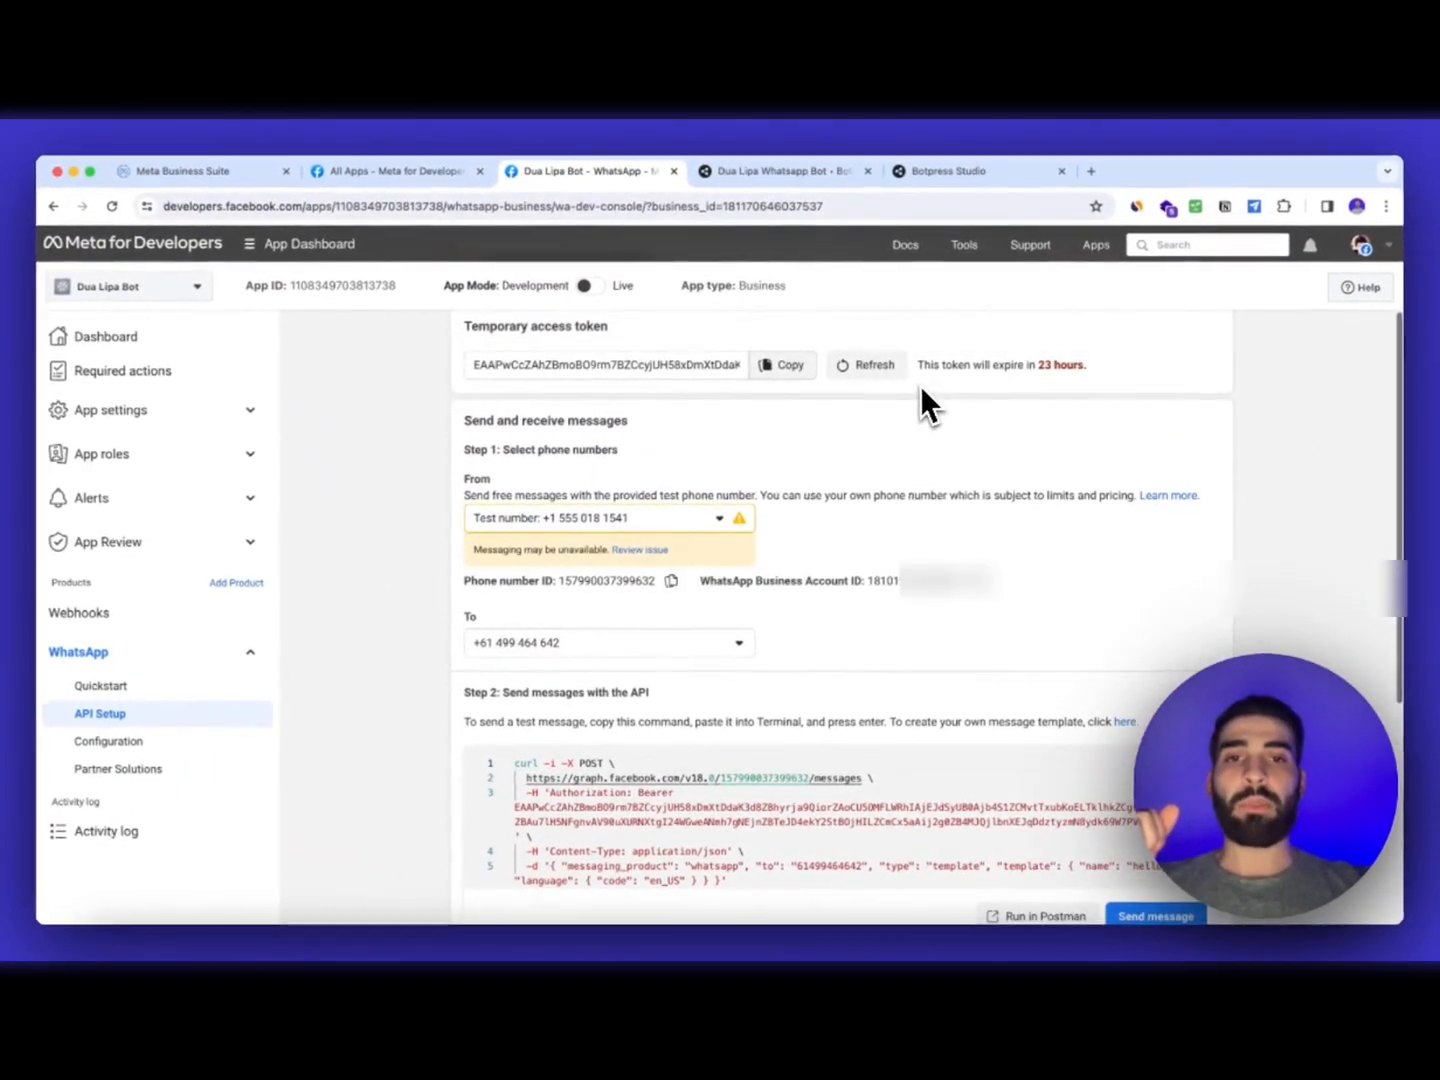
pyautogui.click(672, 581)
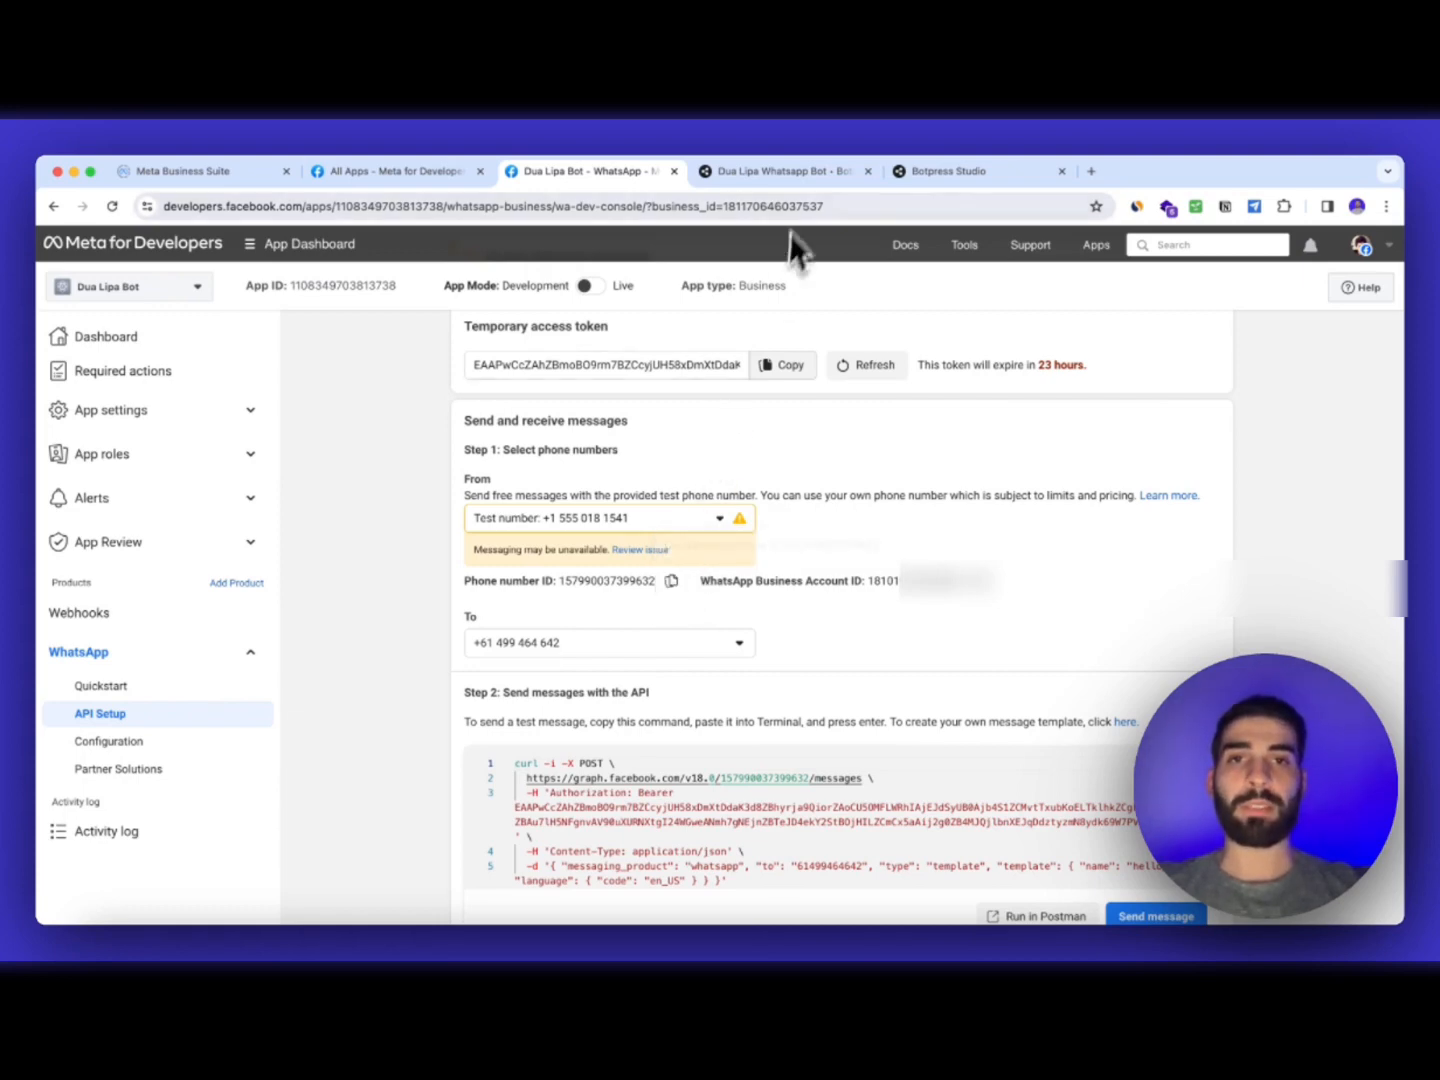
pyautogui.click(803, 178)
pyautogui.click(625, 659)
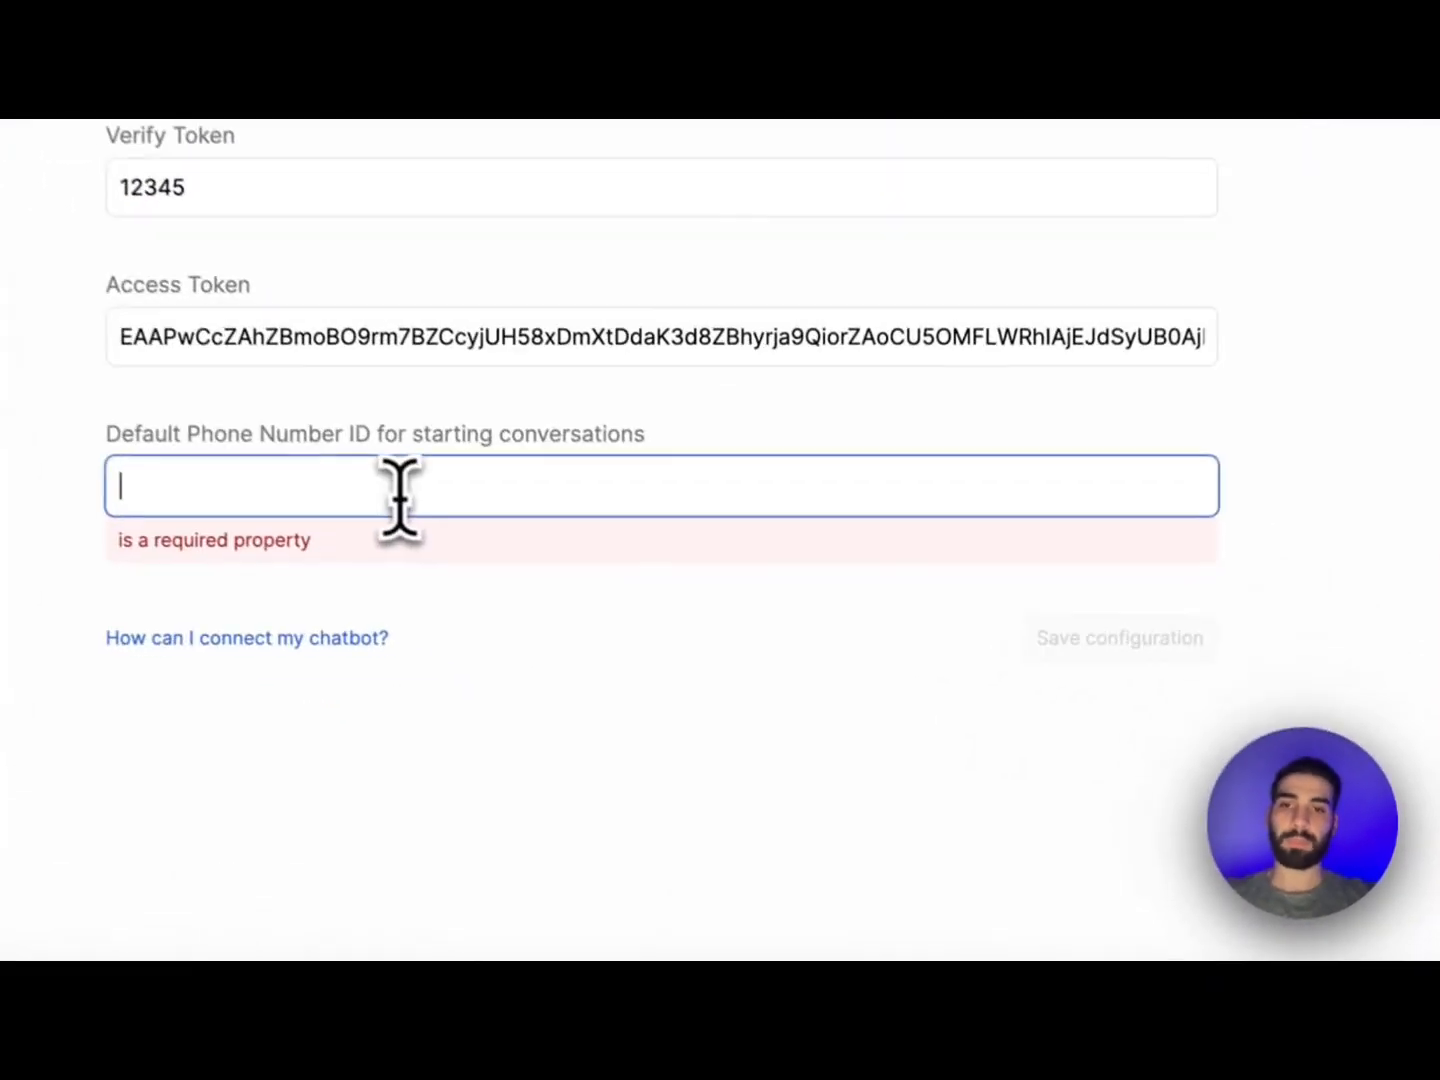
# Paste the phone number ID into Botpress's WhatsApp Default Phone Number ID and save the configuration
pyautogui.press('super+v')
pyautogui.click(1127, 569)
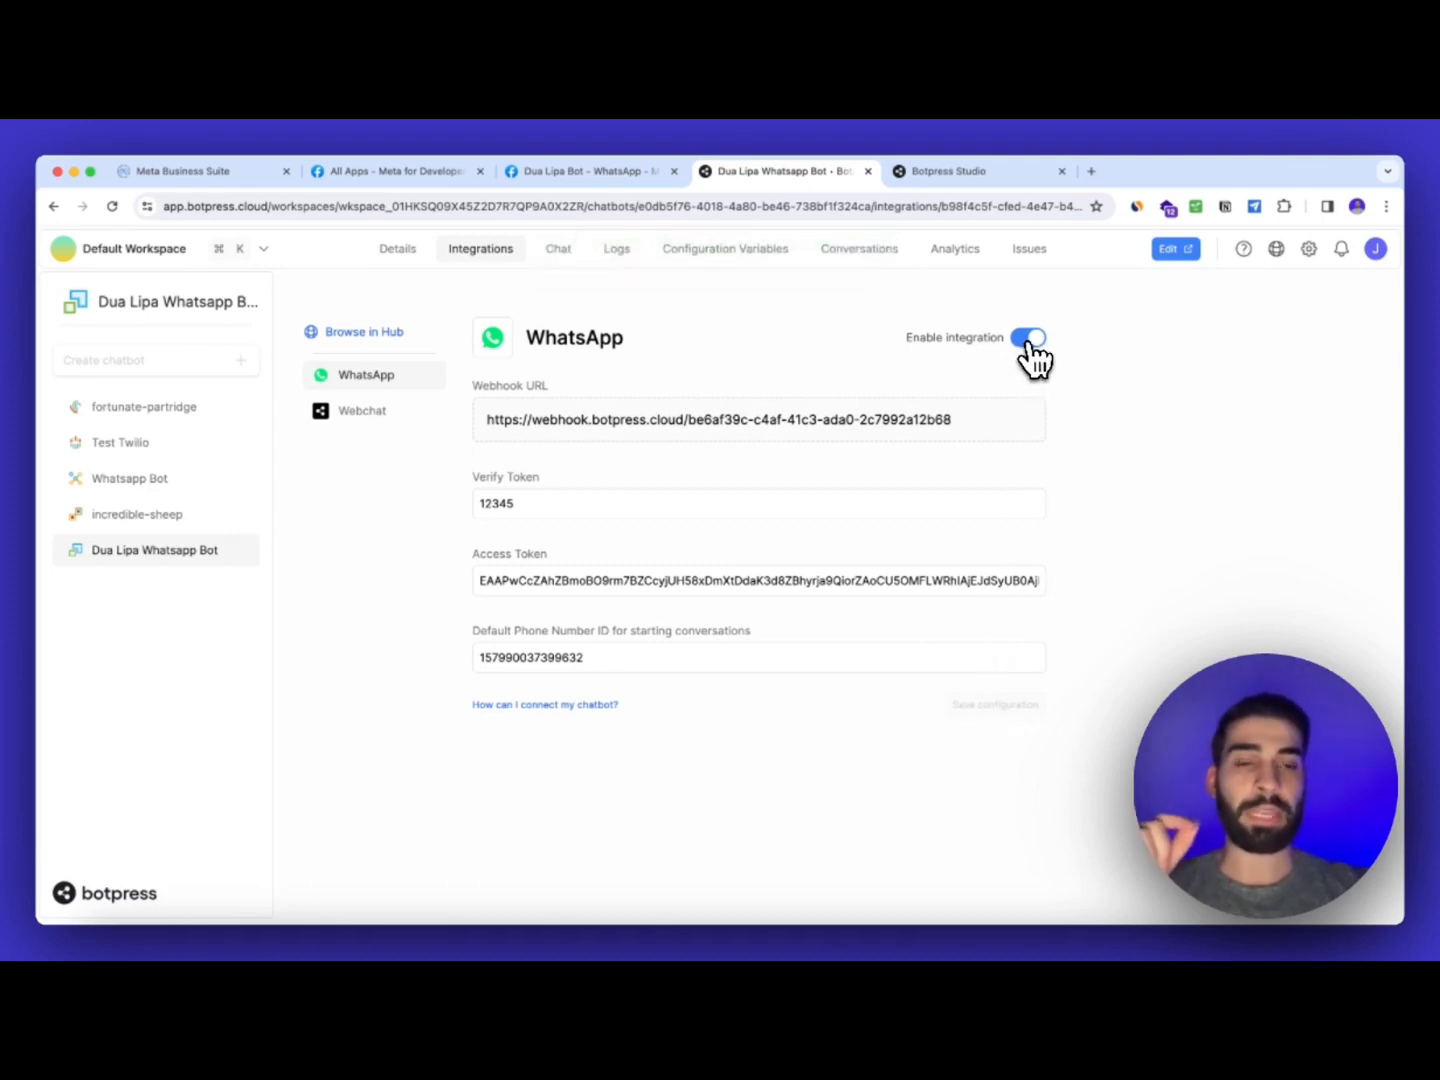
pyautogui.click(583, 171)
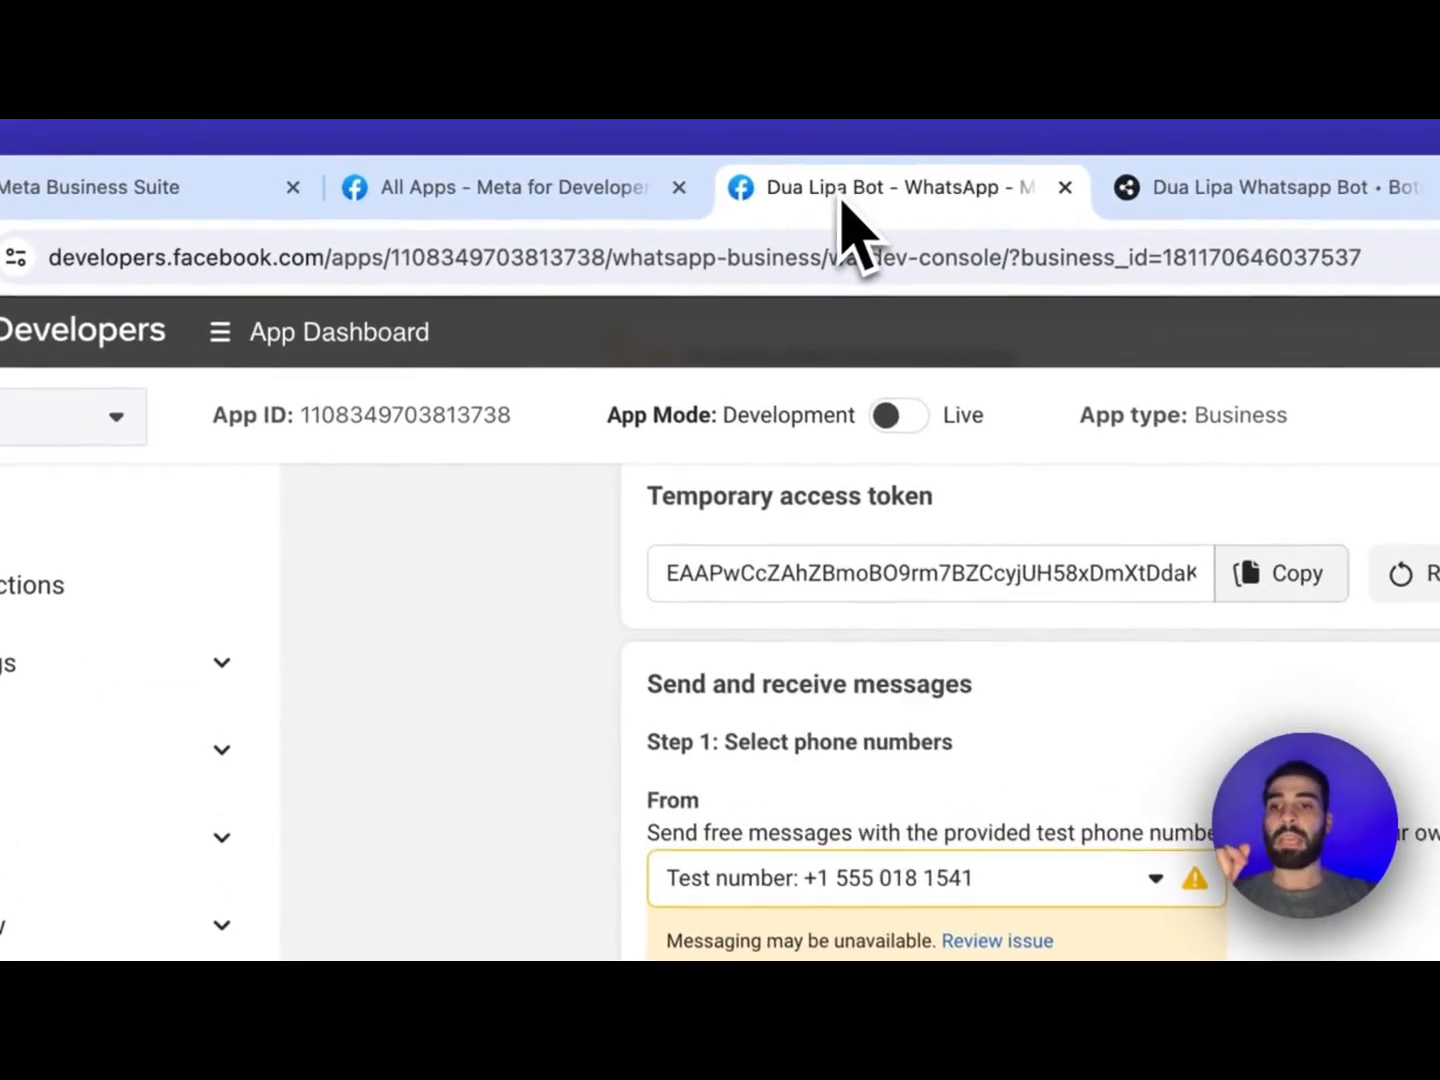
# Set the Meta webhook Callback URL to the Botpress WhatsApp integration's webhook URL
pyautogui.scroll(-1, 611, 697)
pyautogui.scroll(1, 611, 698)
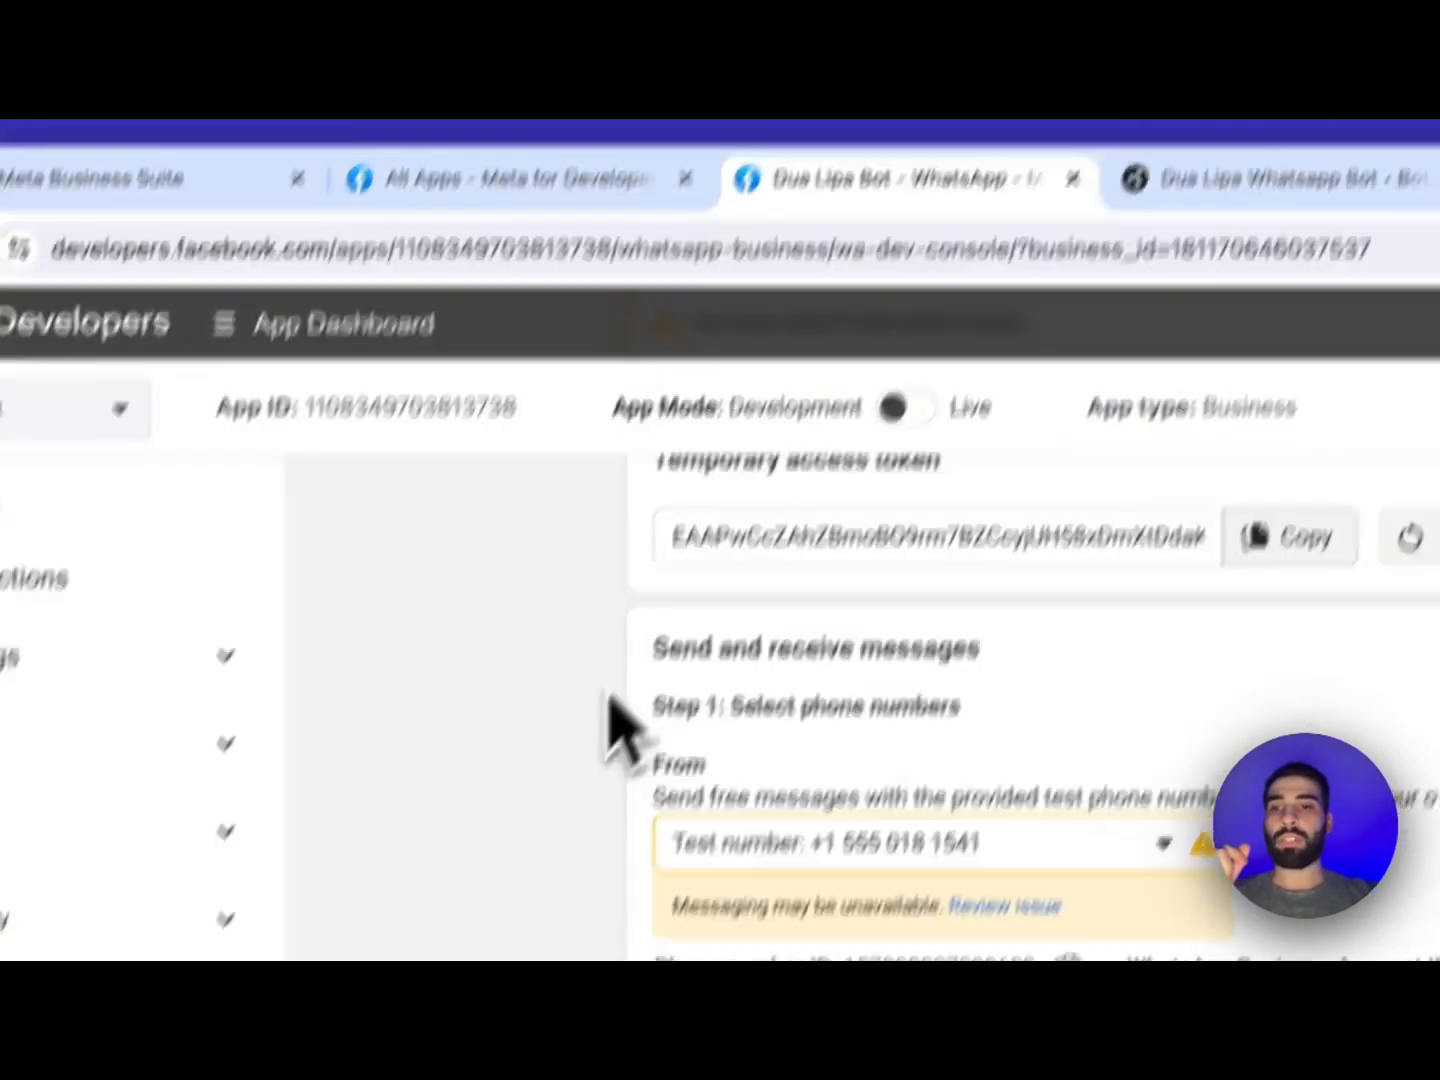
pyautogui.click(318, 885)
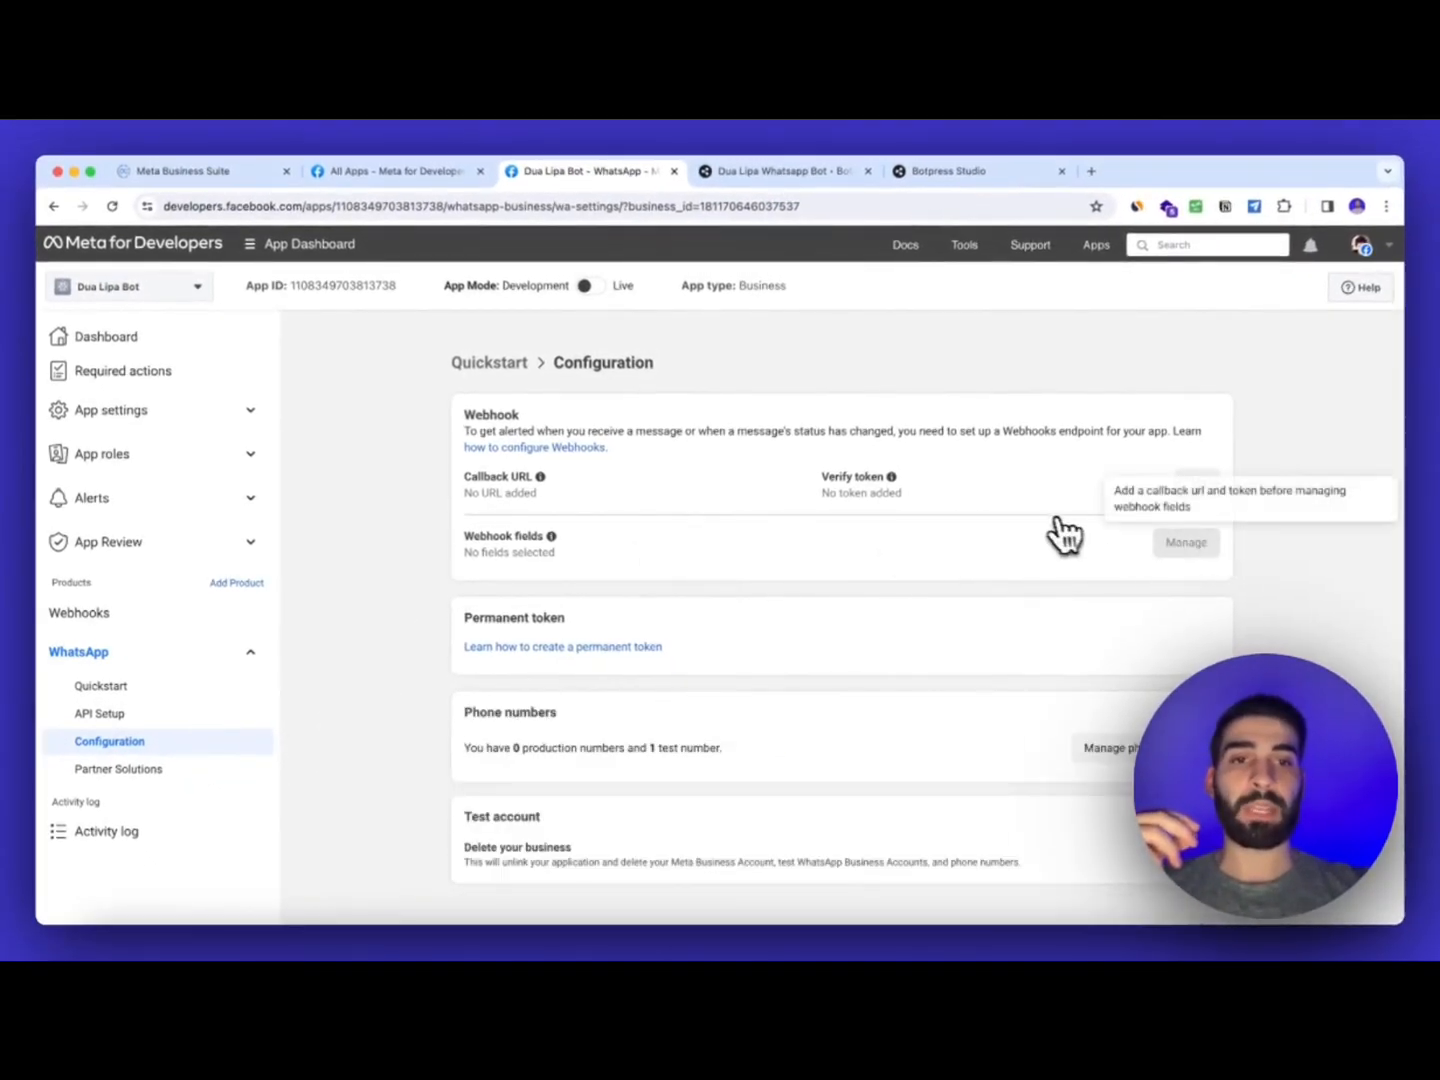
pyautogui.click(1192, 484)
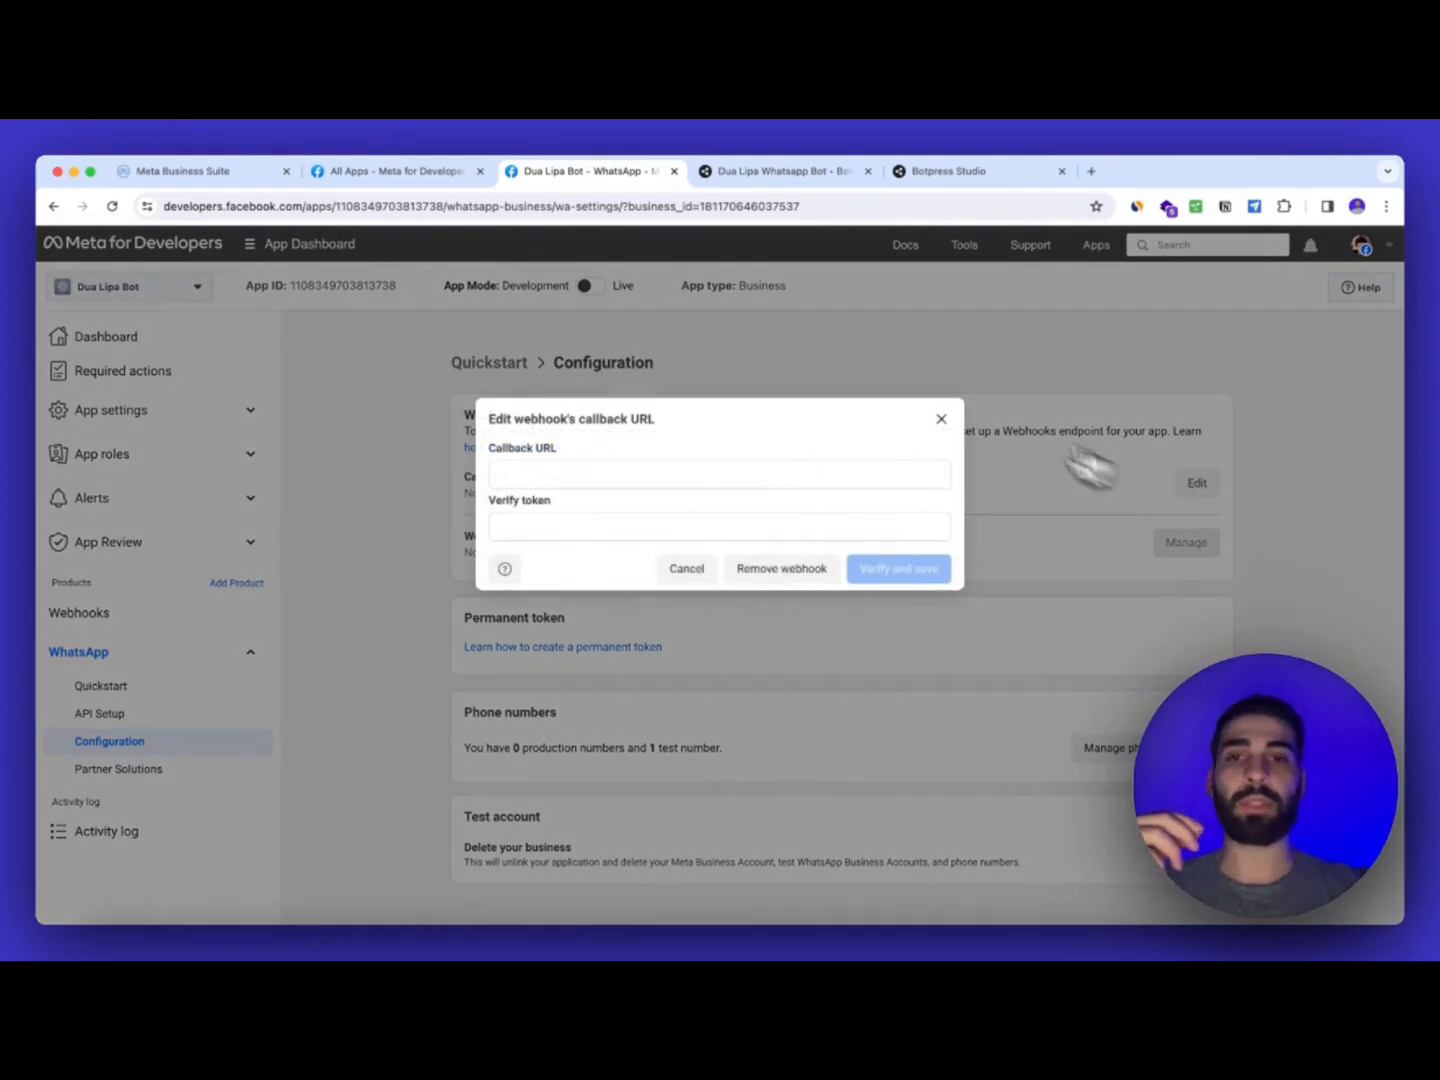
pyautogui.click(800, 175)
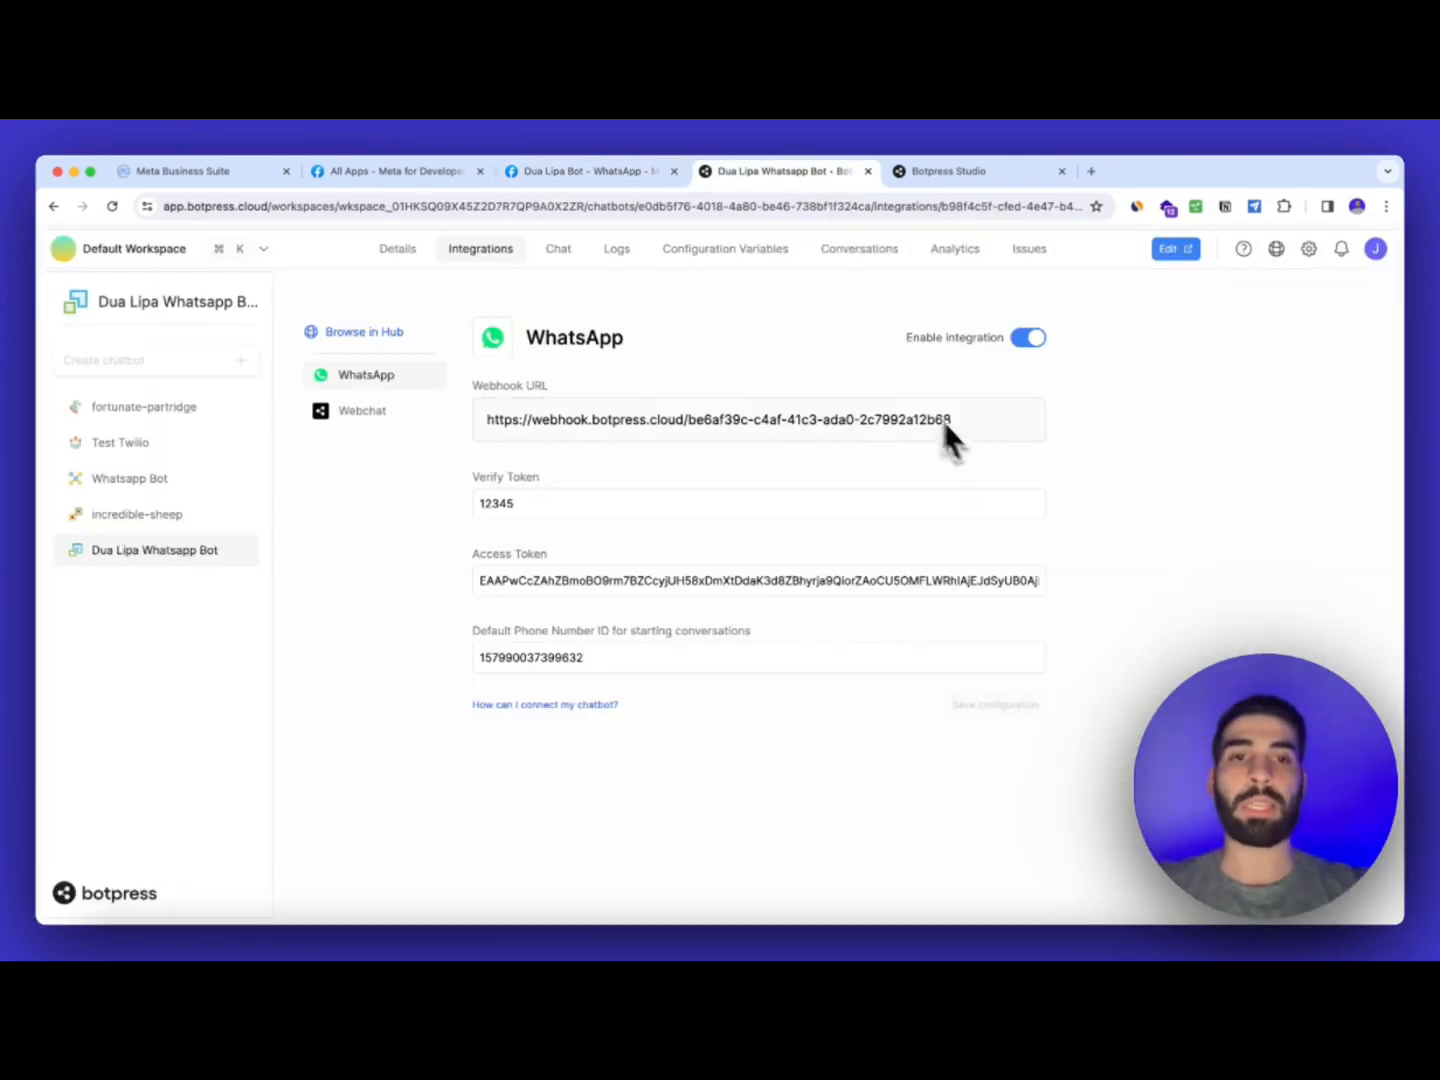
pyautogui.click(1020, 421)
pyautogui.click(595, 171)
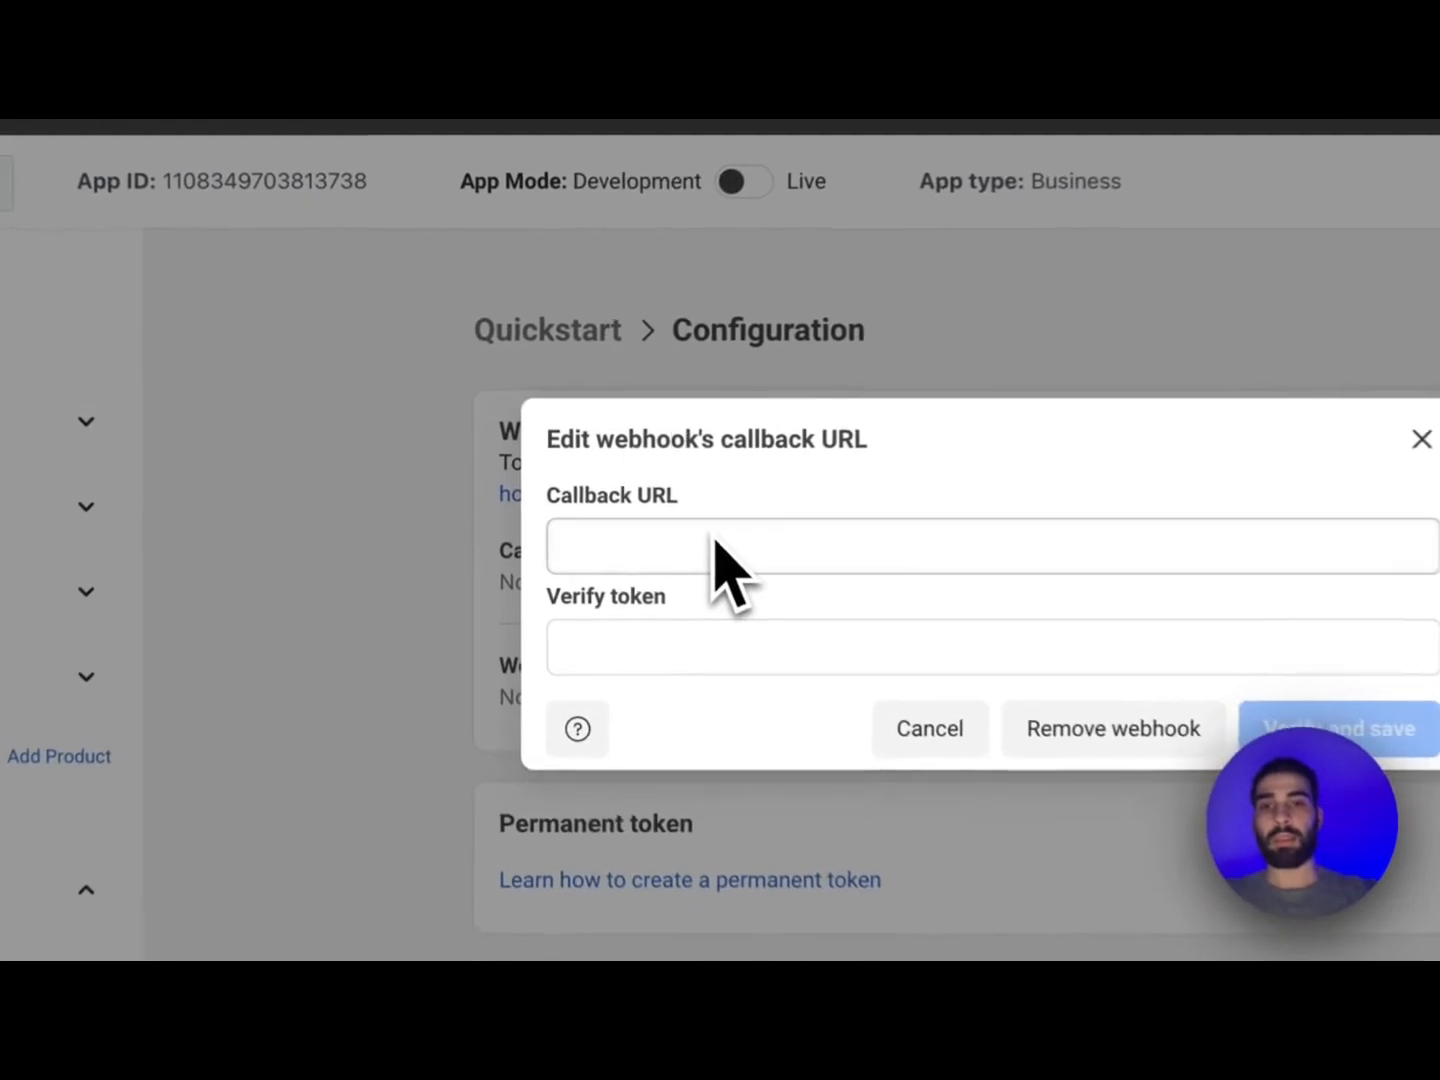
pyautogui.click(575, 476)
pyautogui.press('super+v')
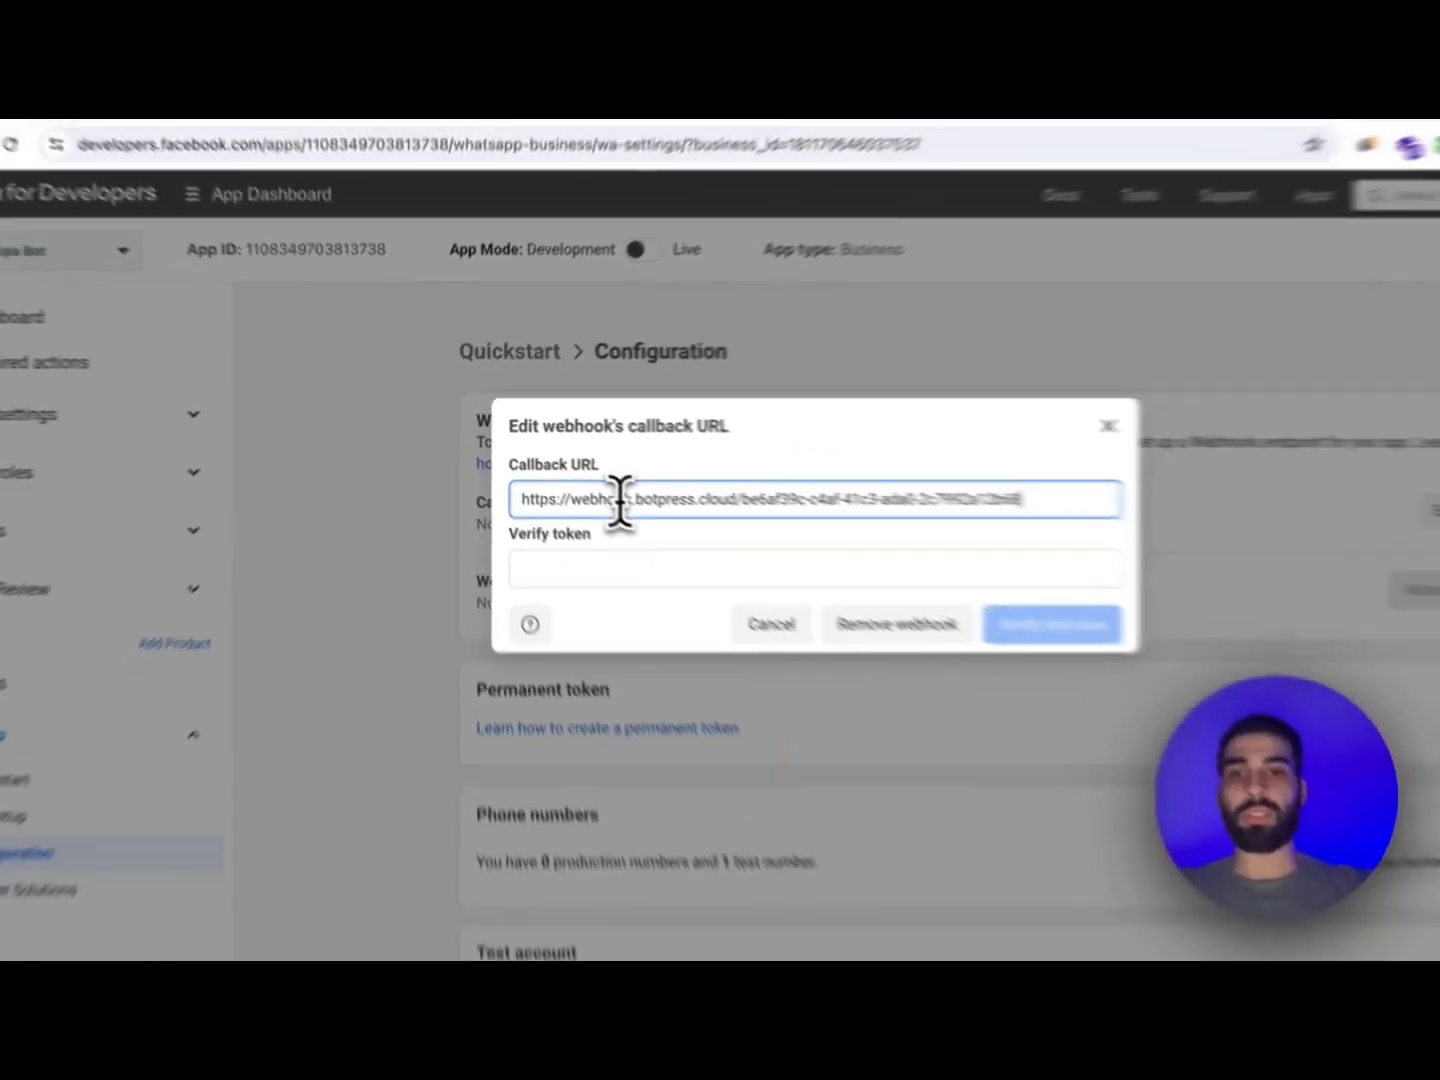
pyautogui.click(608, 568)
pyautogui.click(761, 176)
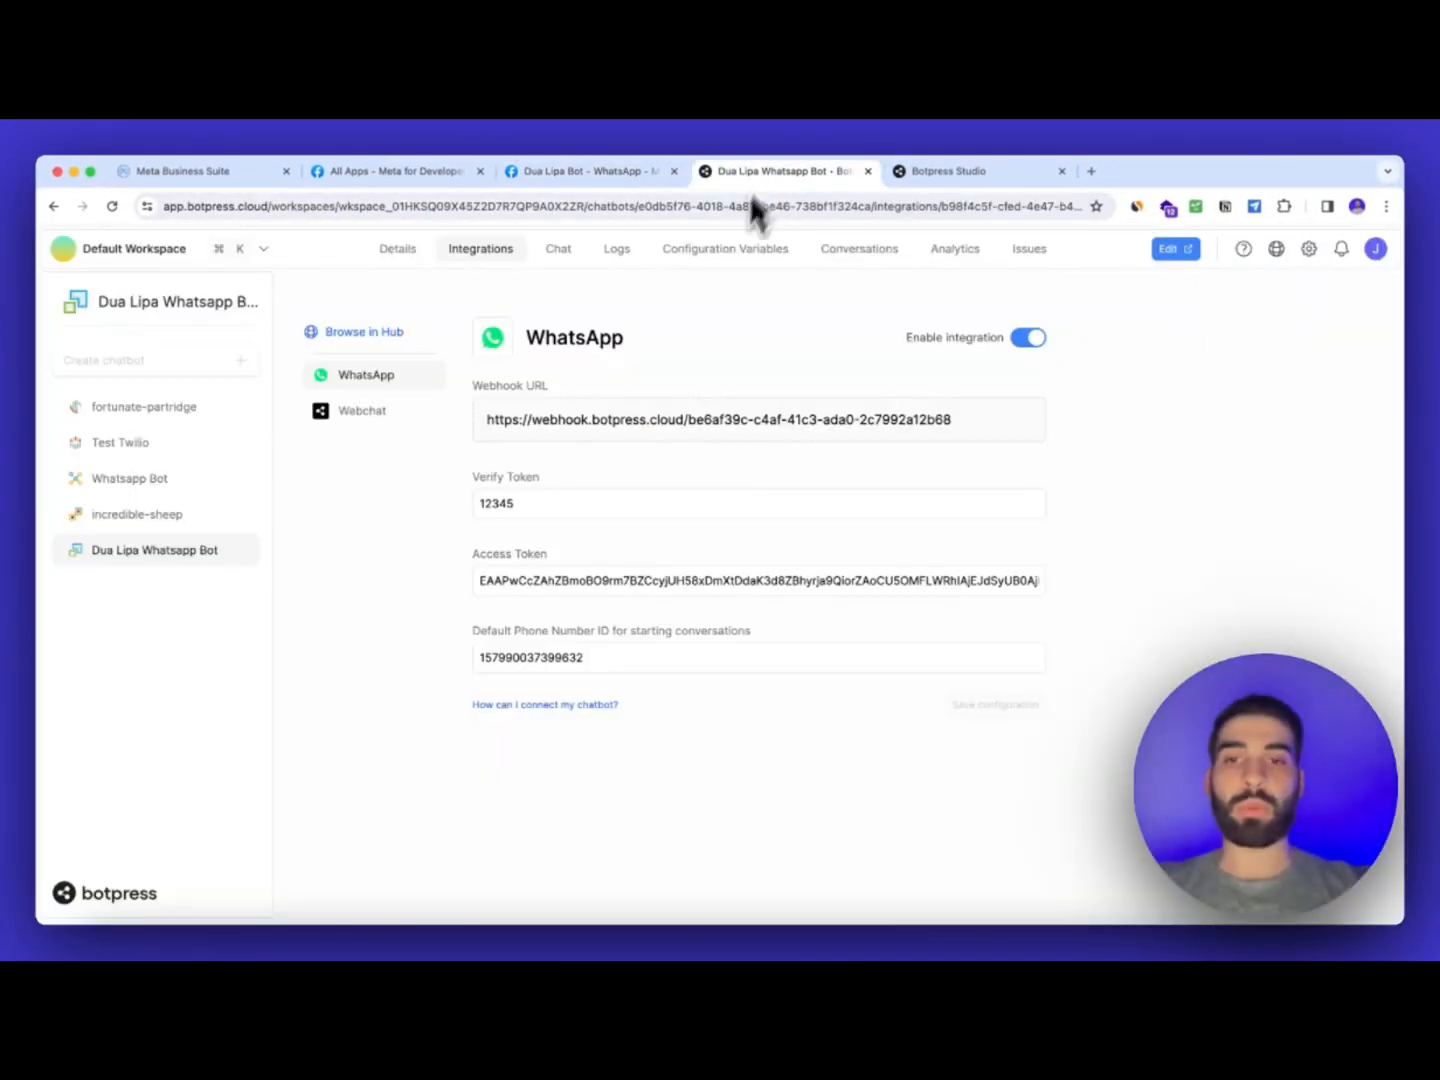
pyautogui.click(589, 171)
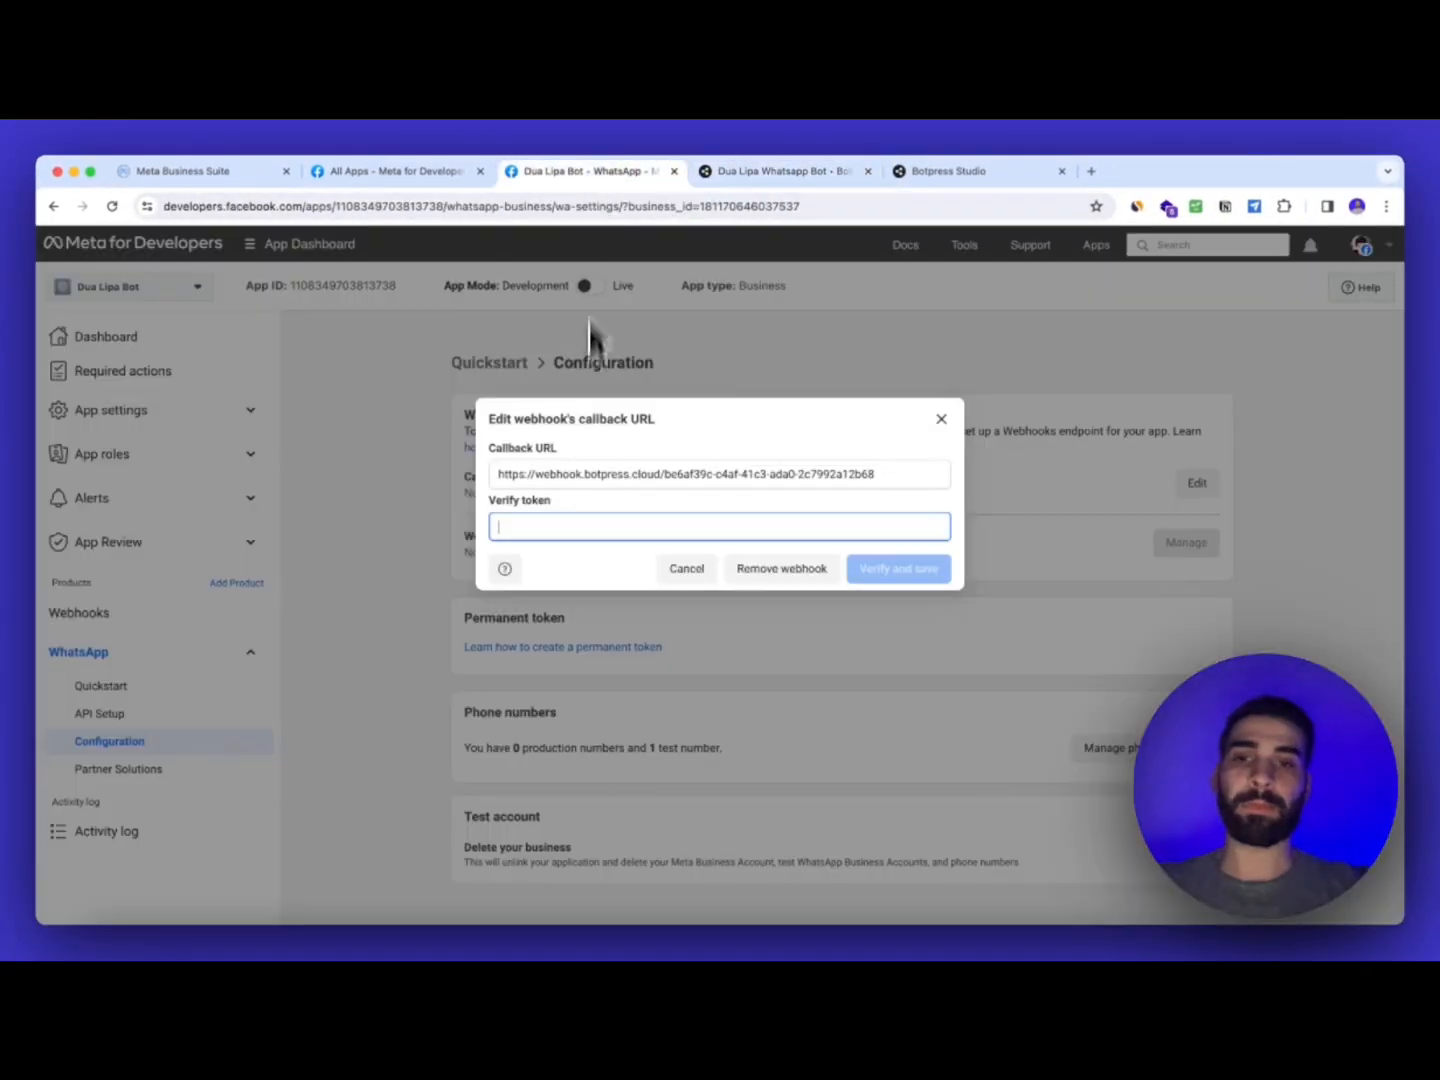
pyautogui.write('12345')
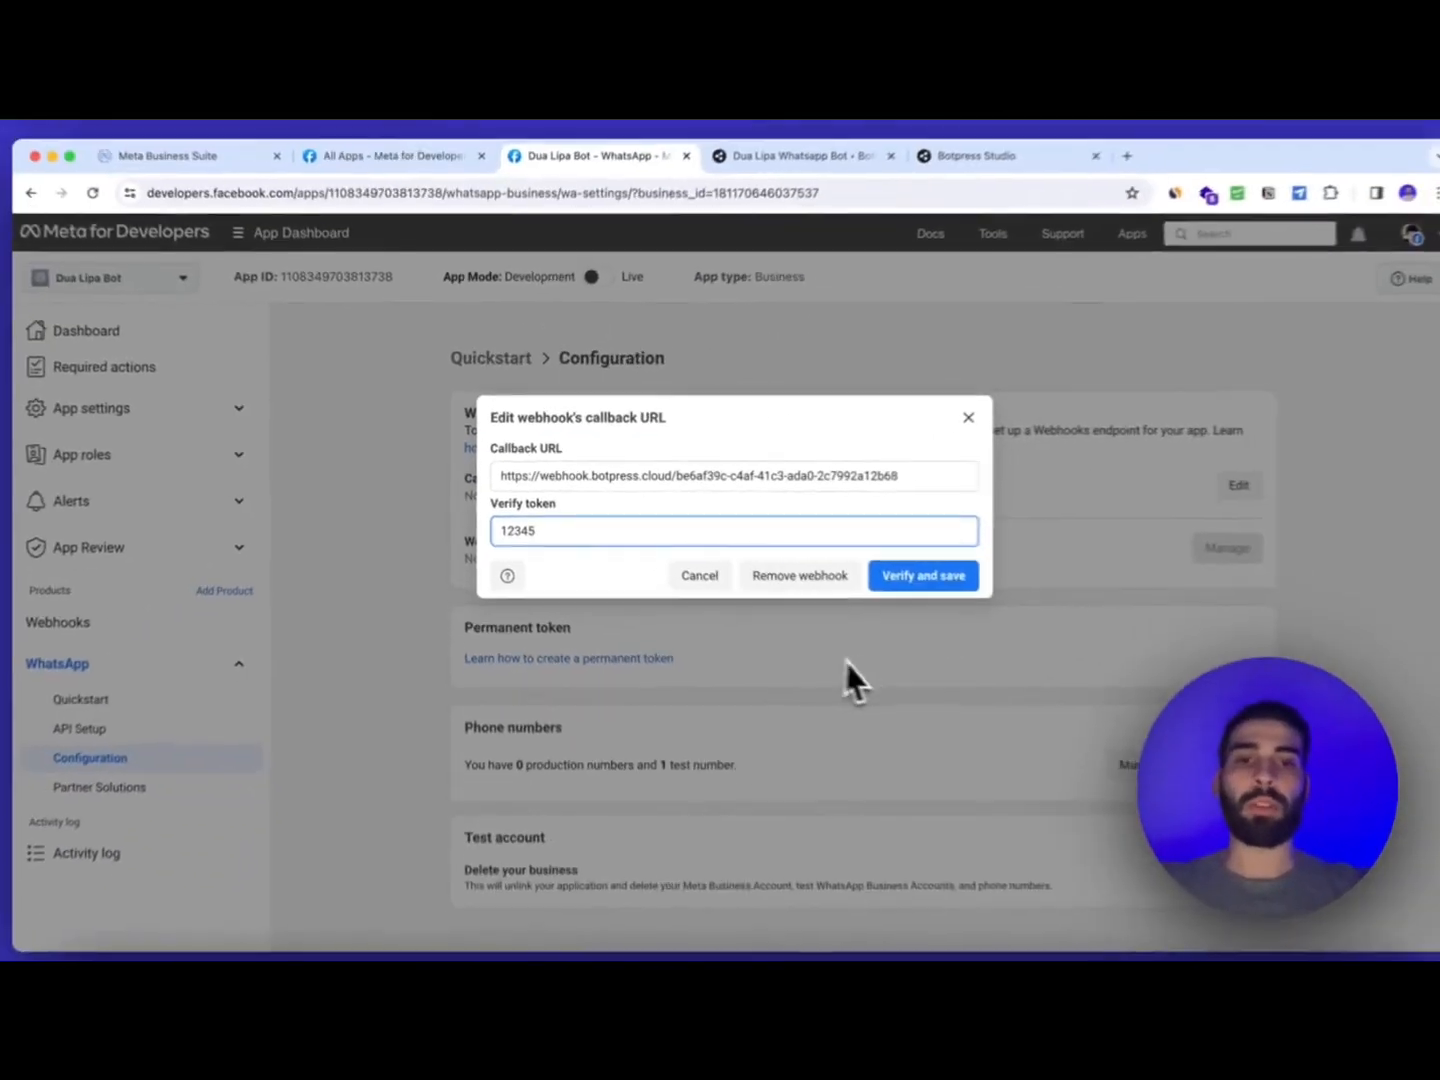
pyautogui.click(1340, 687)
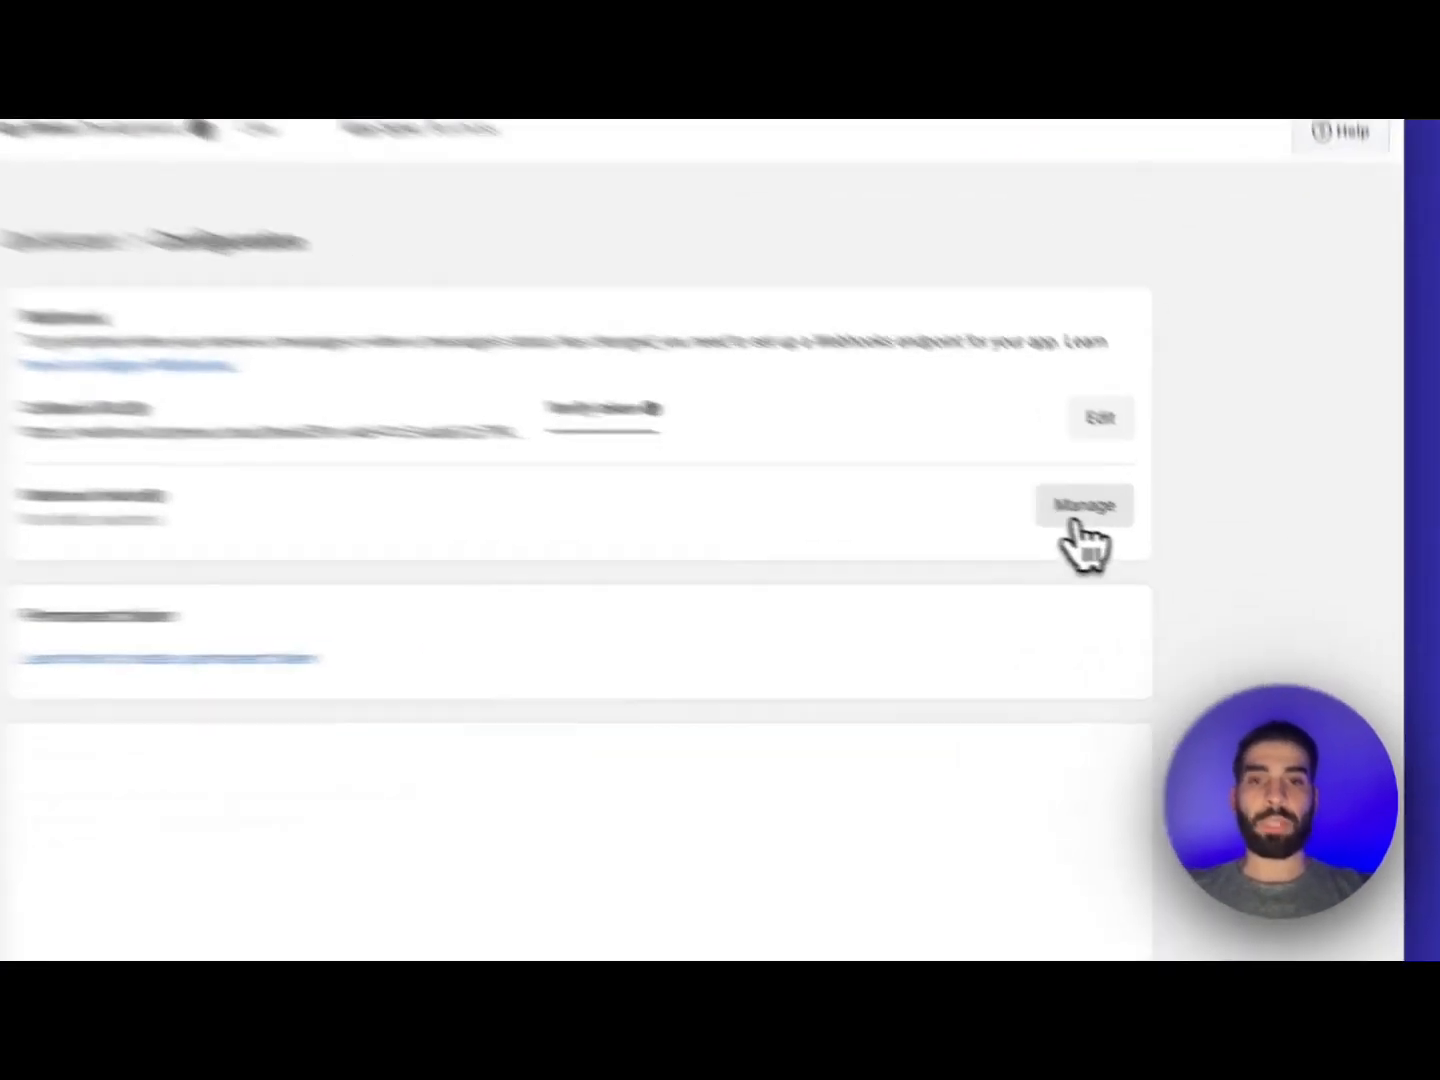
# Subscribe the WhatsApp webhook to the messages field under Webhook fields
pyautogui.click(1182, 550)
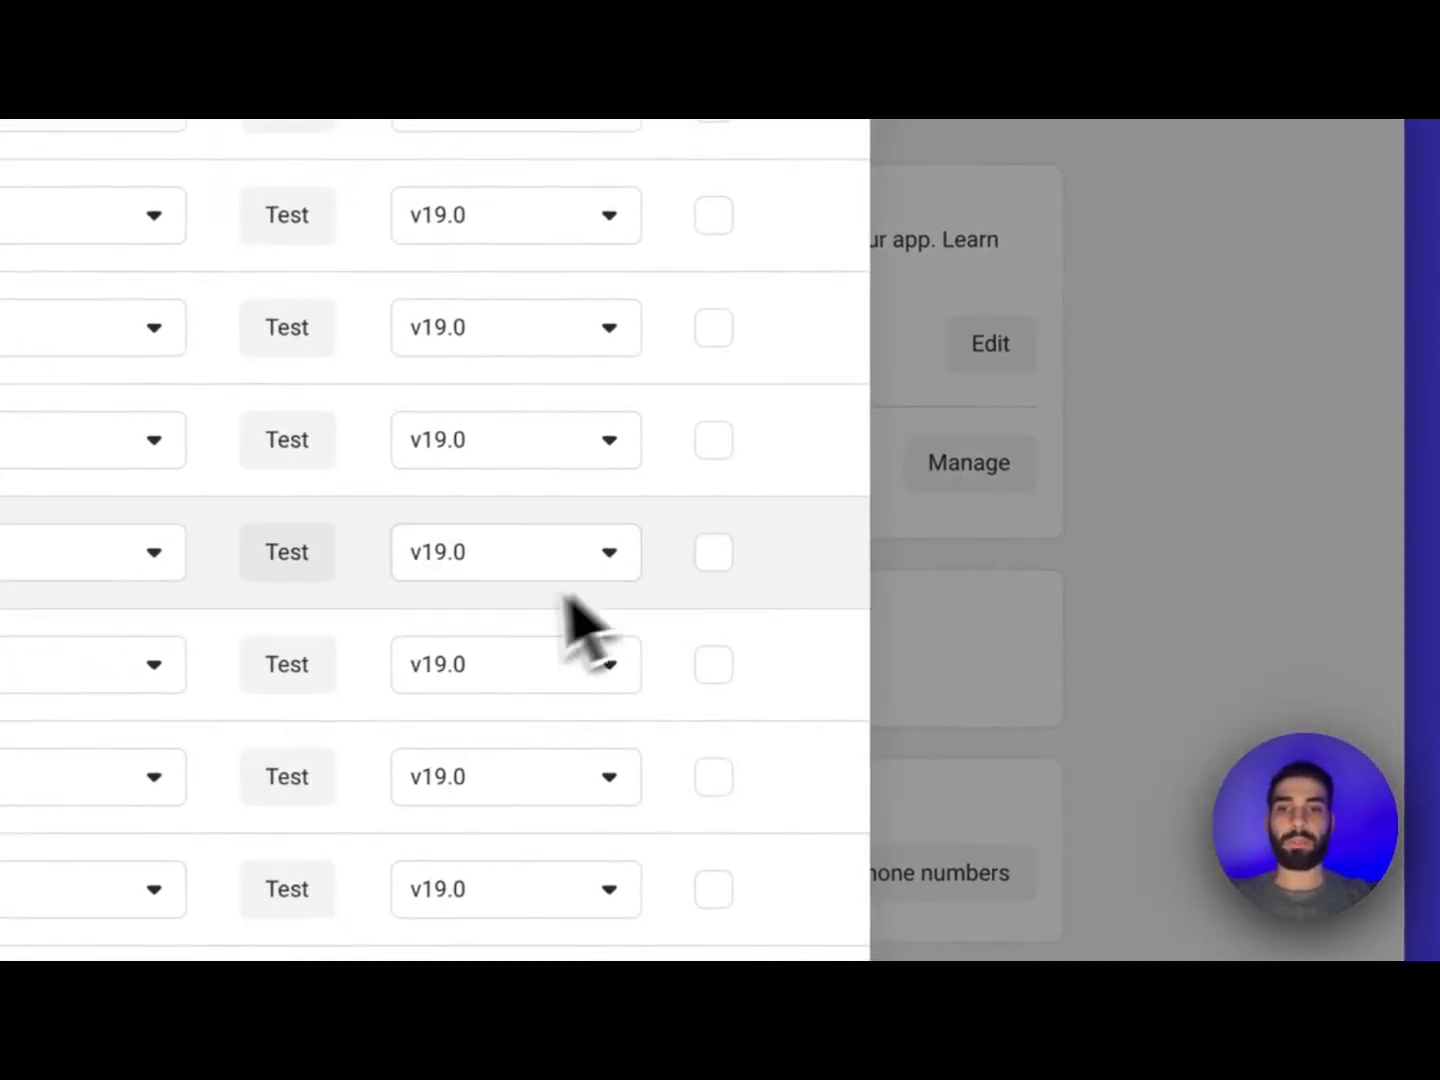
pyautogui.scroll(-2, 498, 643)
pyautogui.scroll(-3, 498, 614)
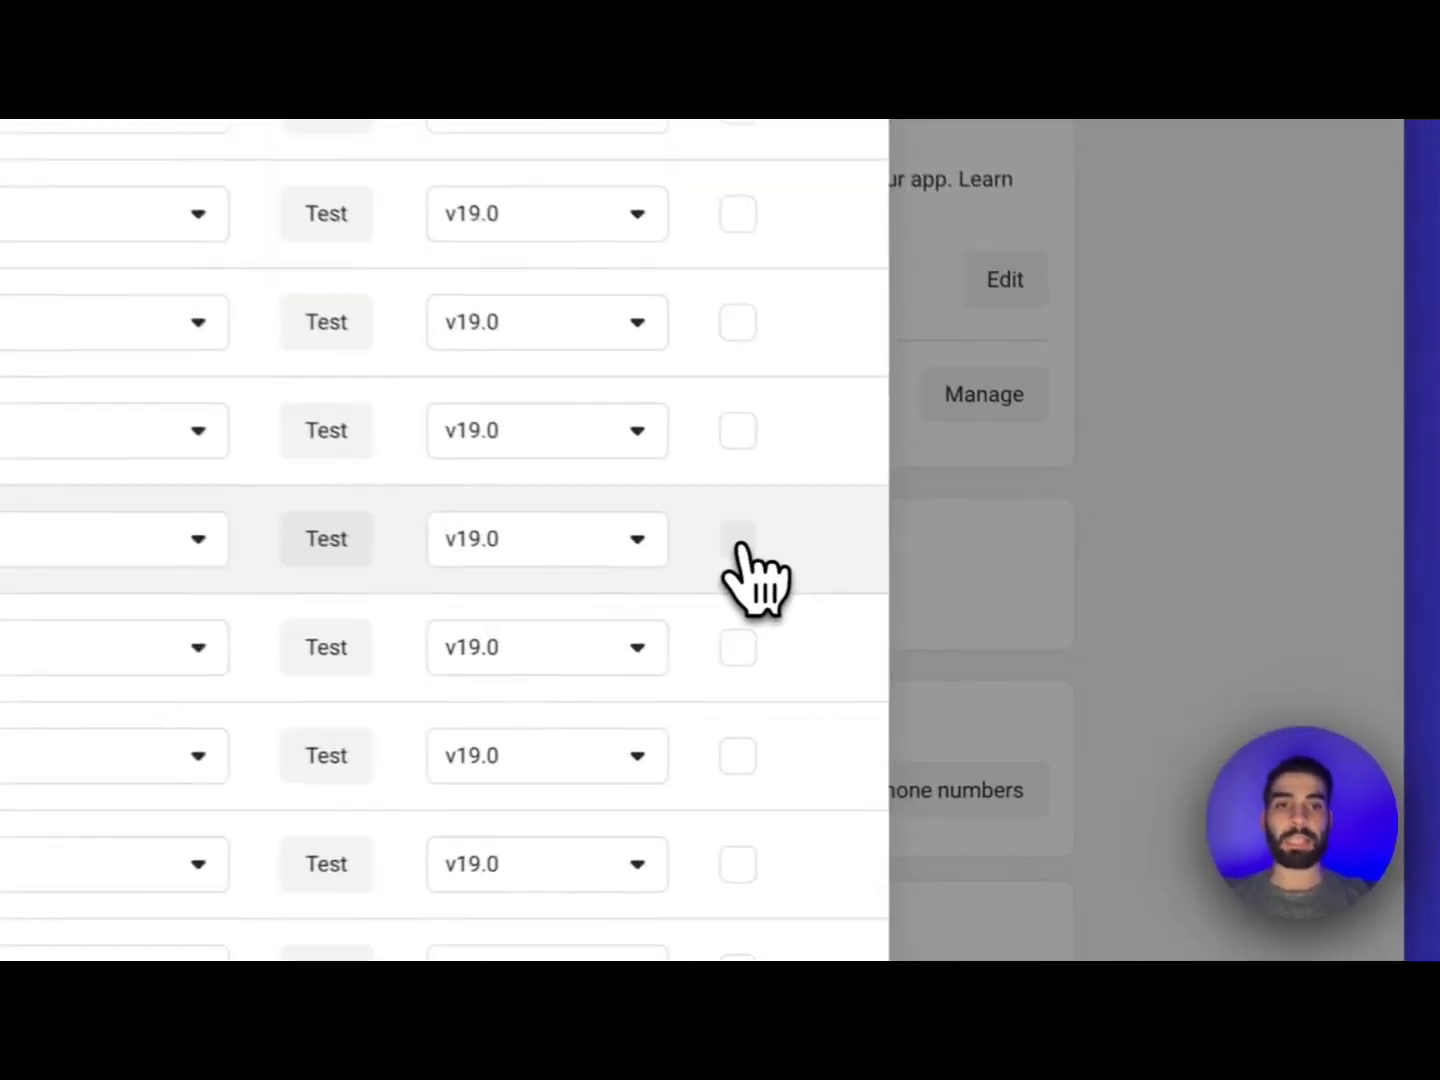
pyautogui.click(739, 541)
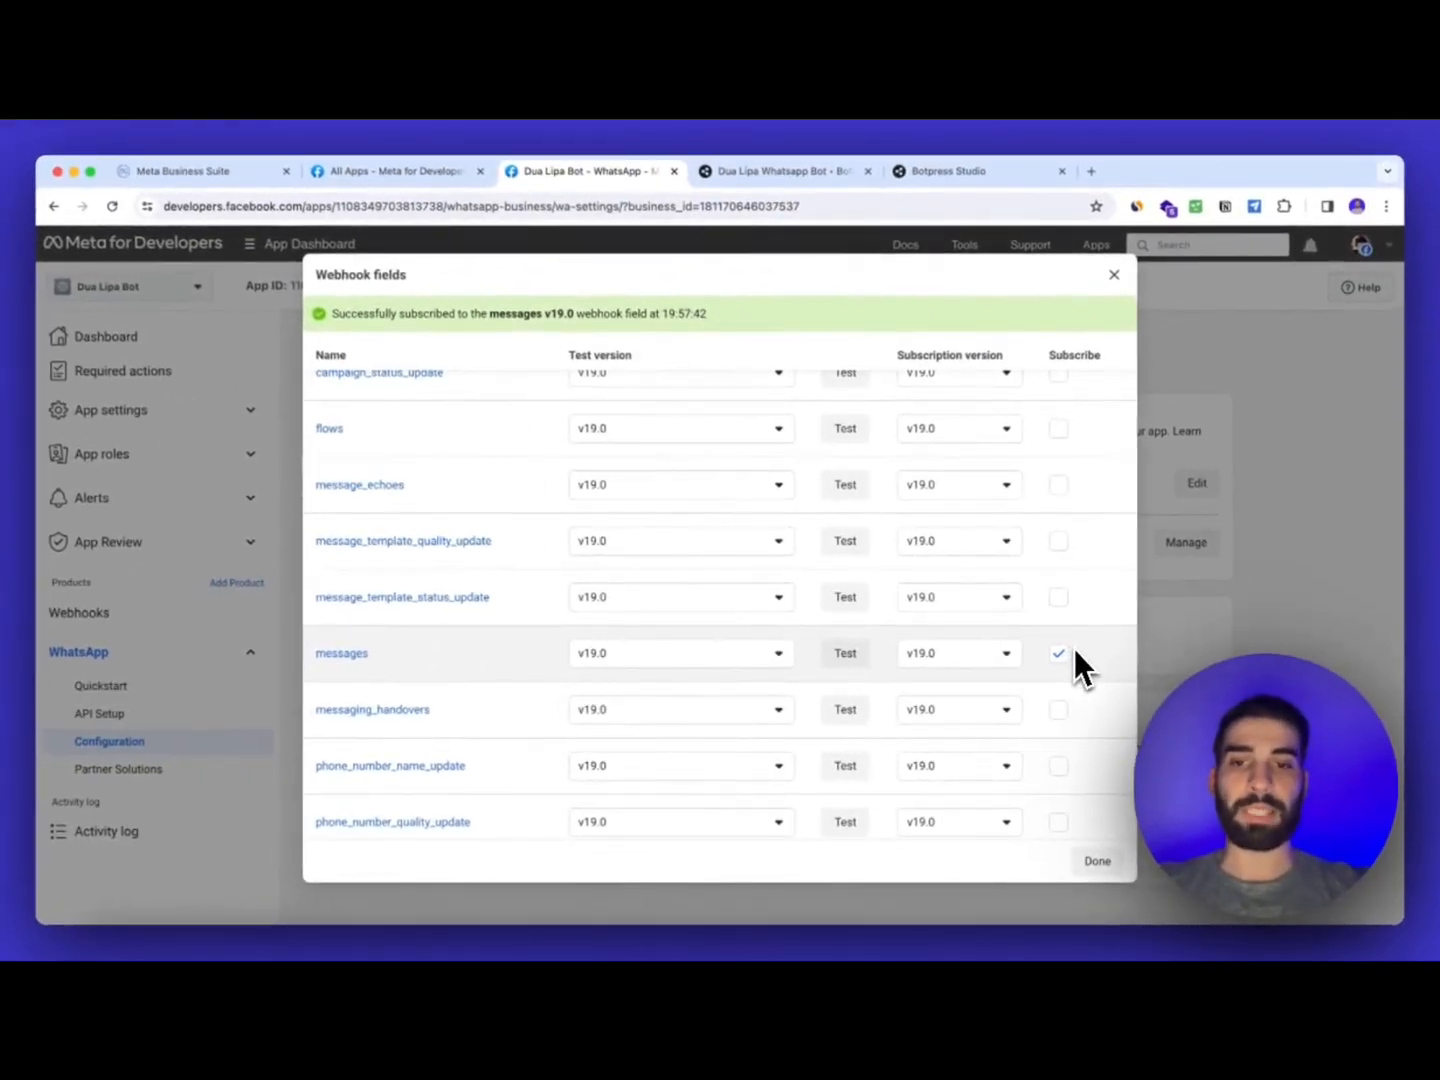
pyautogui.click(1099, 866)
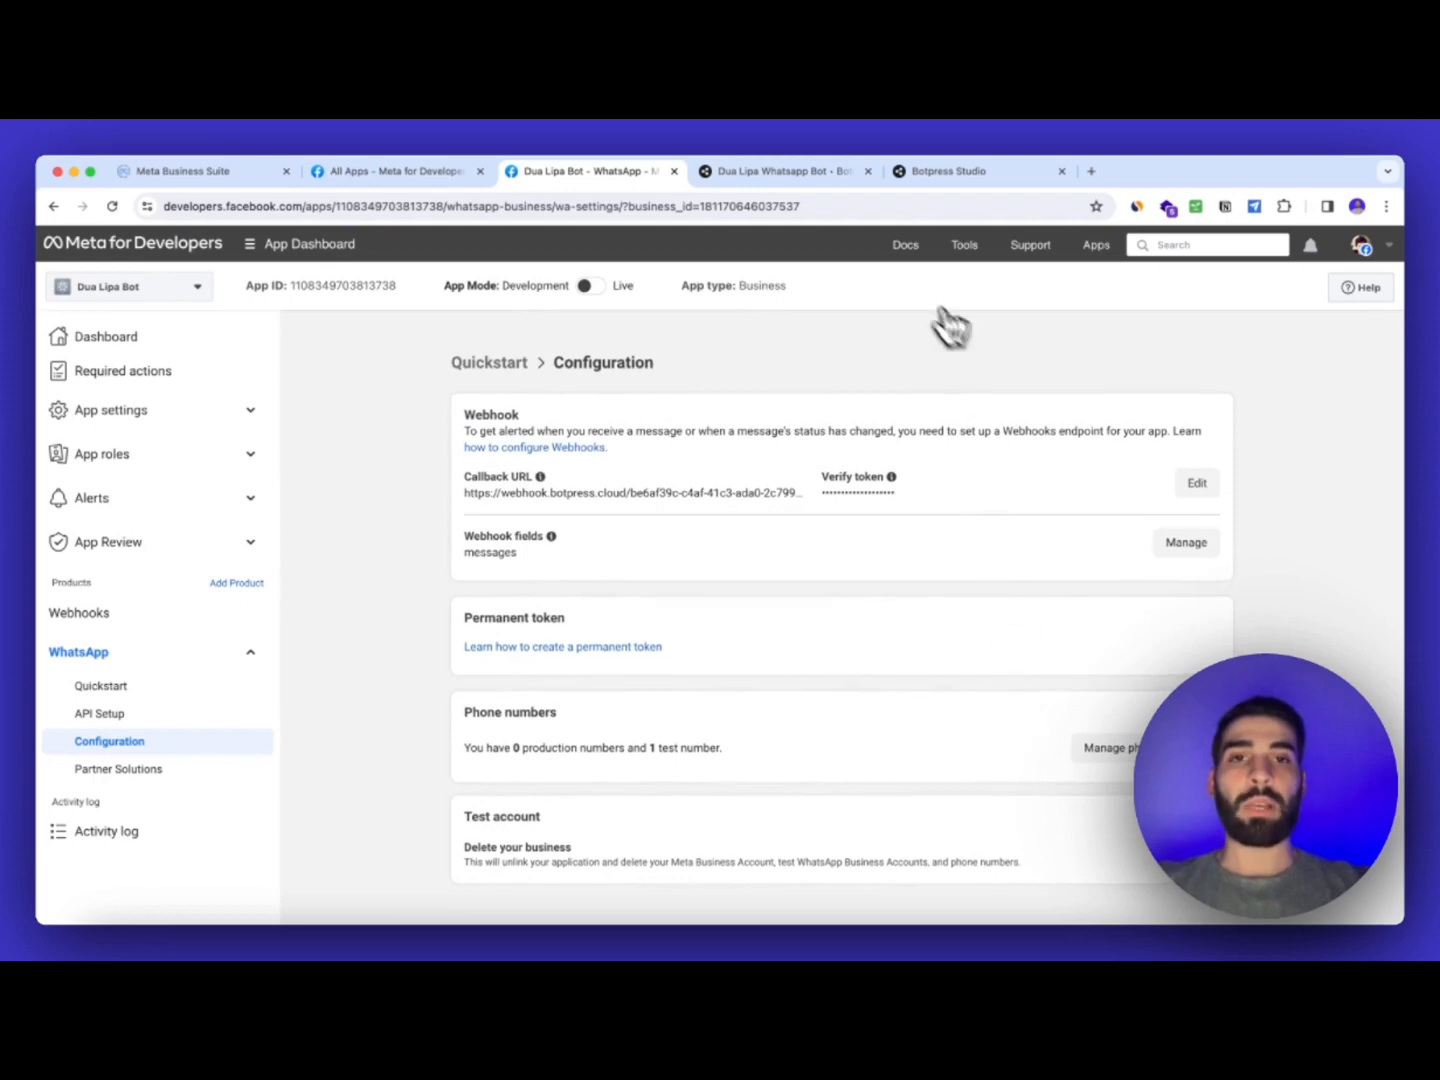
pyautogui.click(790, 172)
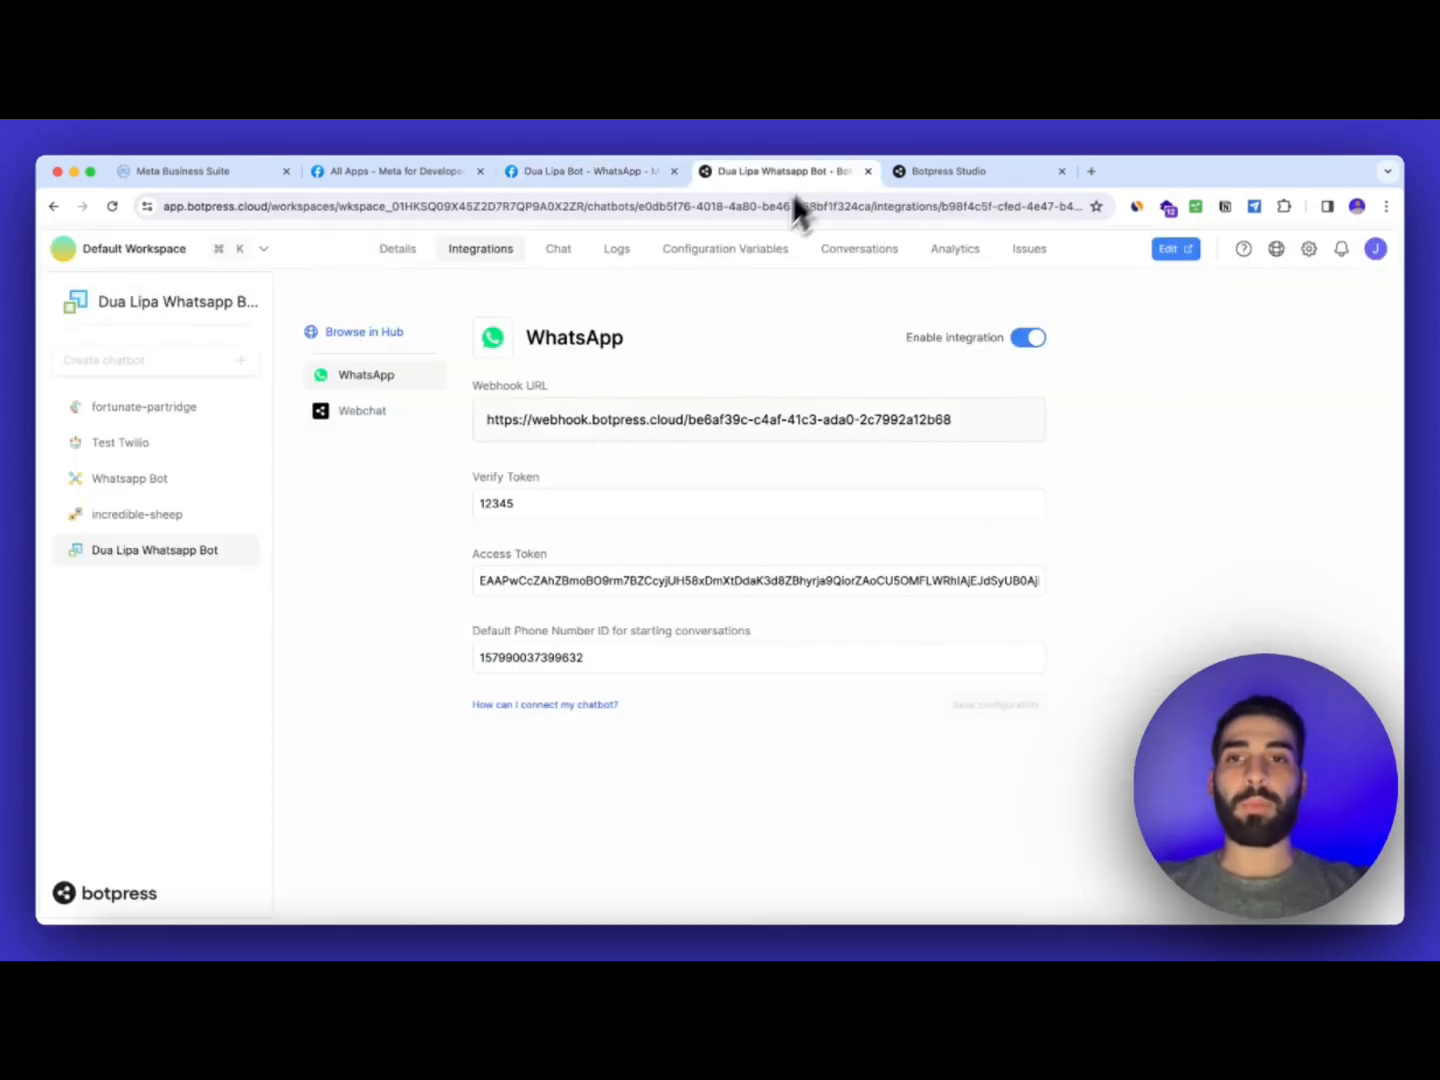
# Open the bot in Botpress Studio and review Start, Add_Stuff_Here and Standard1's AI Generate Text prompt
pyautogui.click(401, 252)
pyautogui.click(1178, 252)
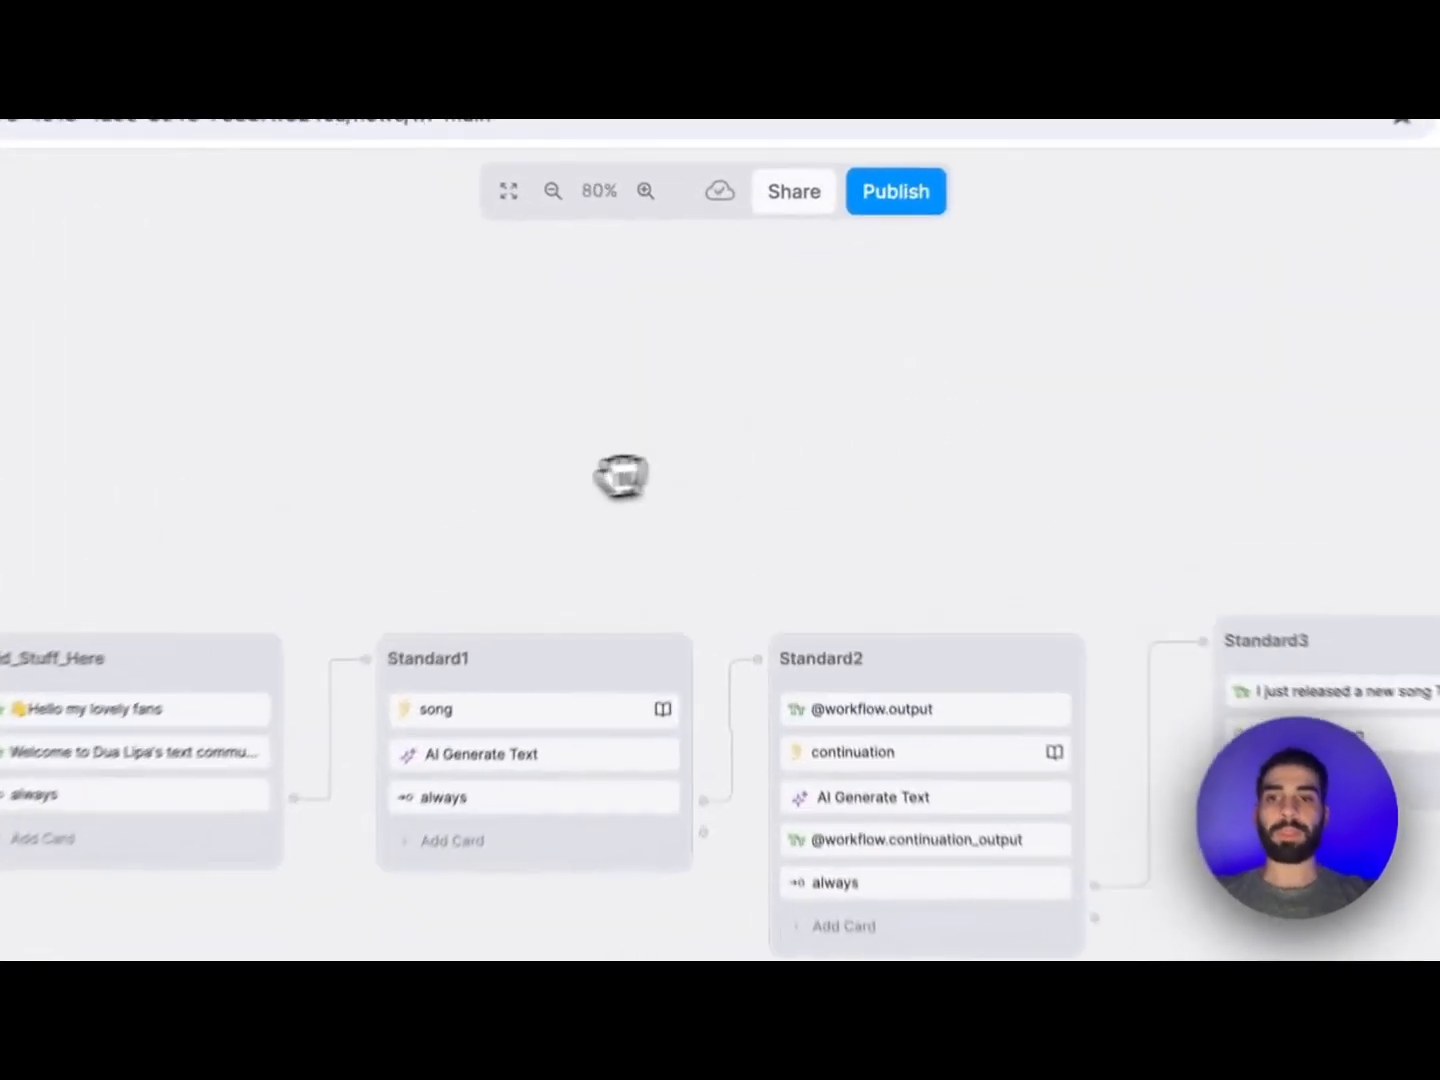
pyautogui.moveTo(667, 404); pyautogui.dragTo(879, 404)
pyautogui.moveTo(788, 500); pyautogui.dragTo(592, 494)
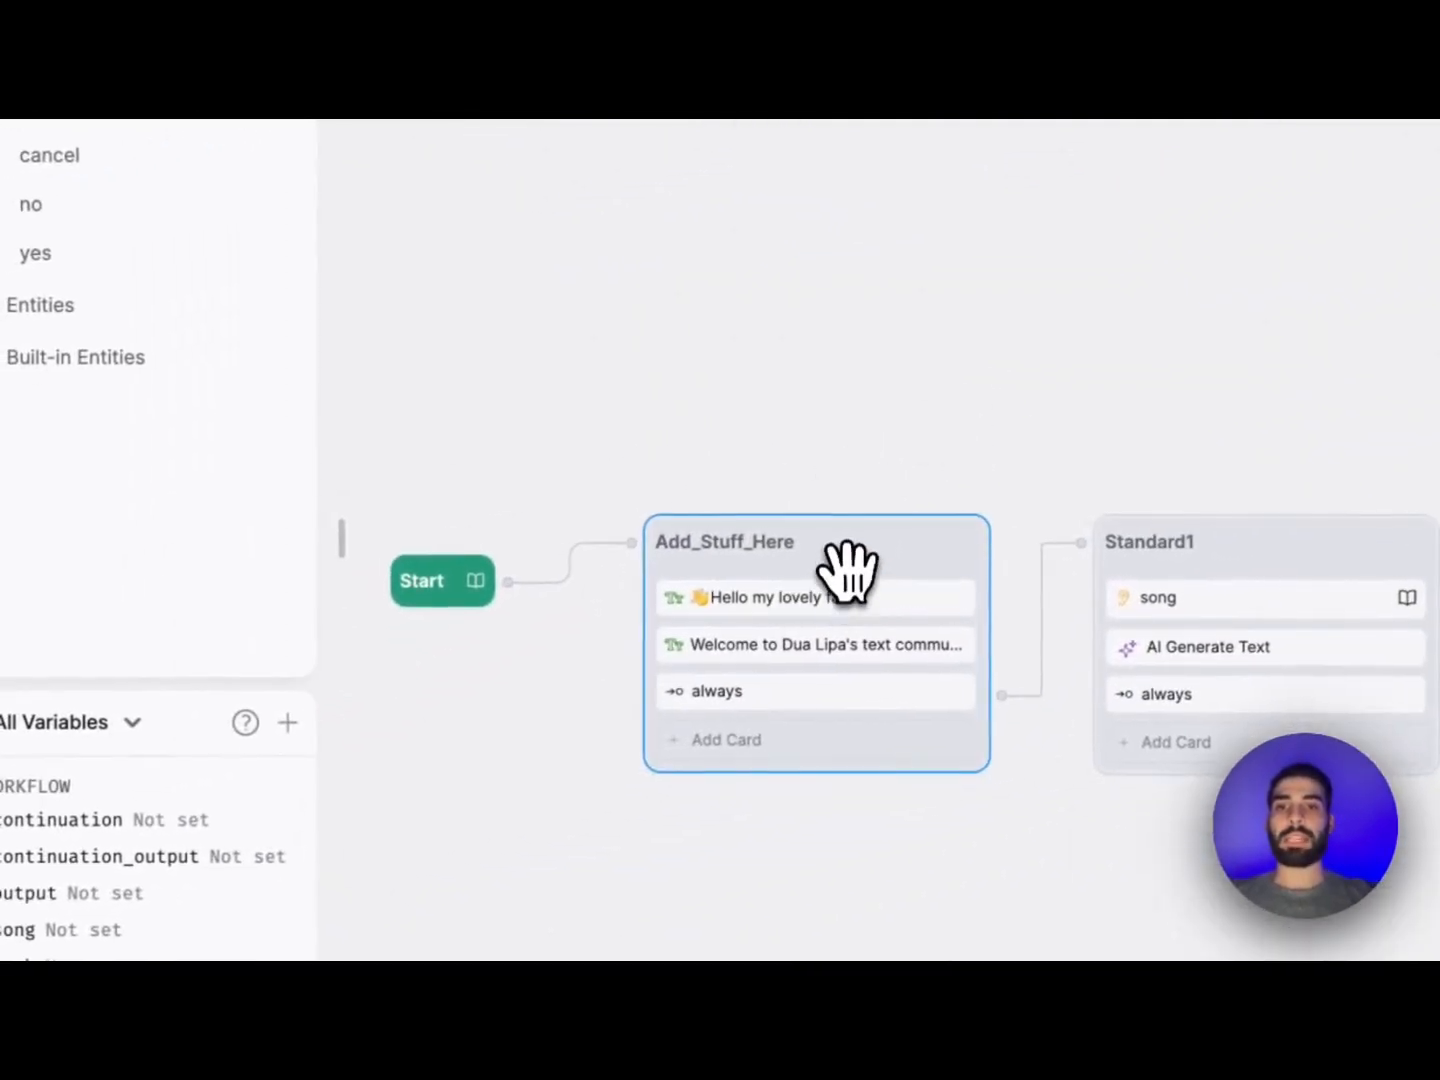
pyautogui.click(940, 590)
pyautogui.click(419, 592)
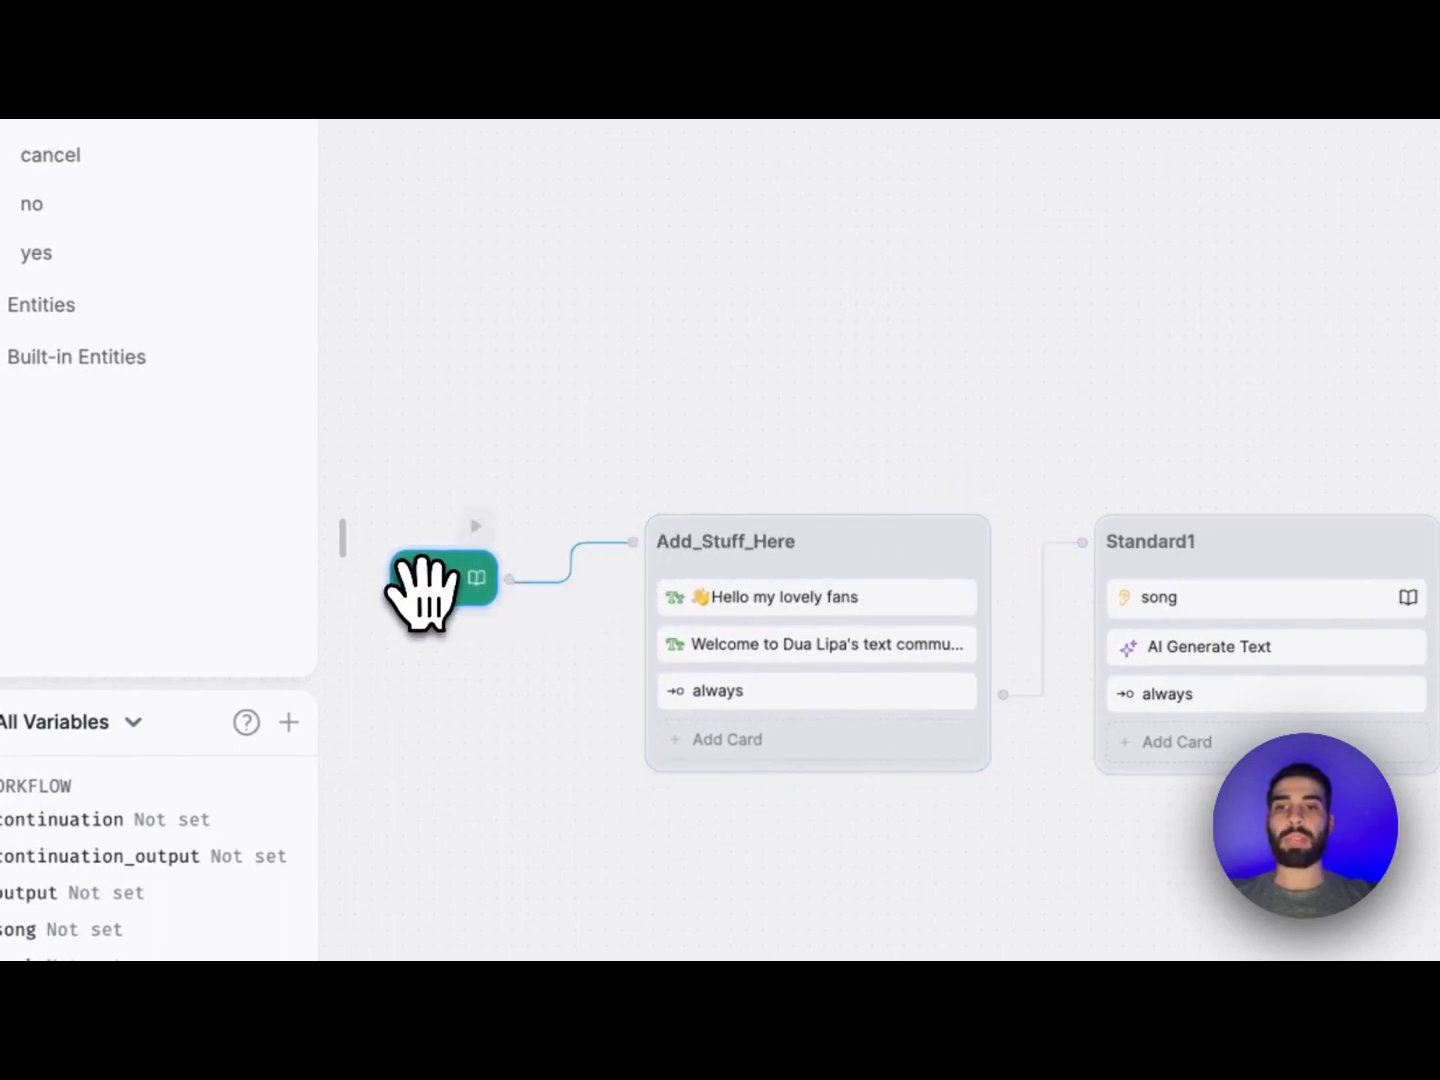
pyautogui.click(784, 655)
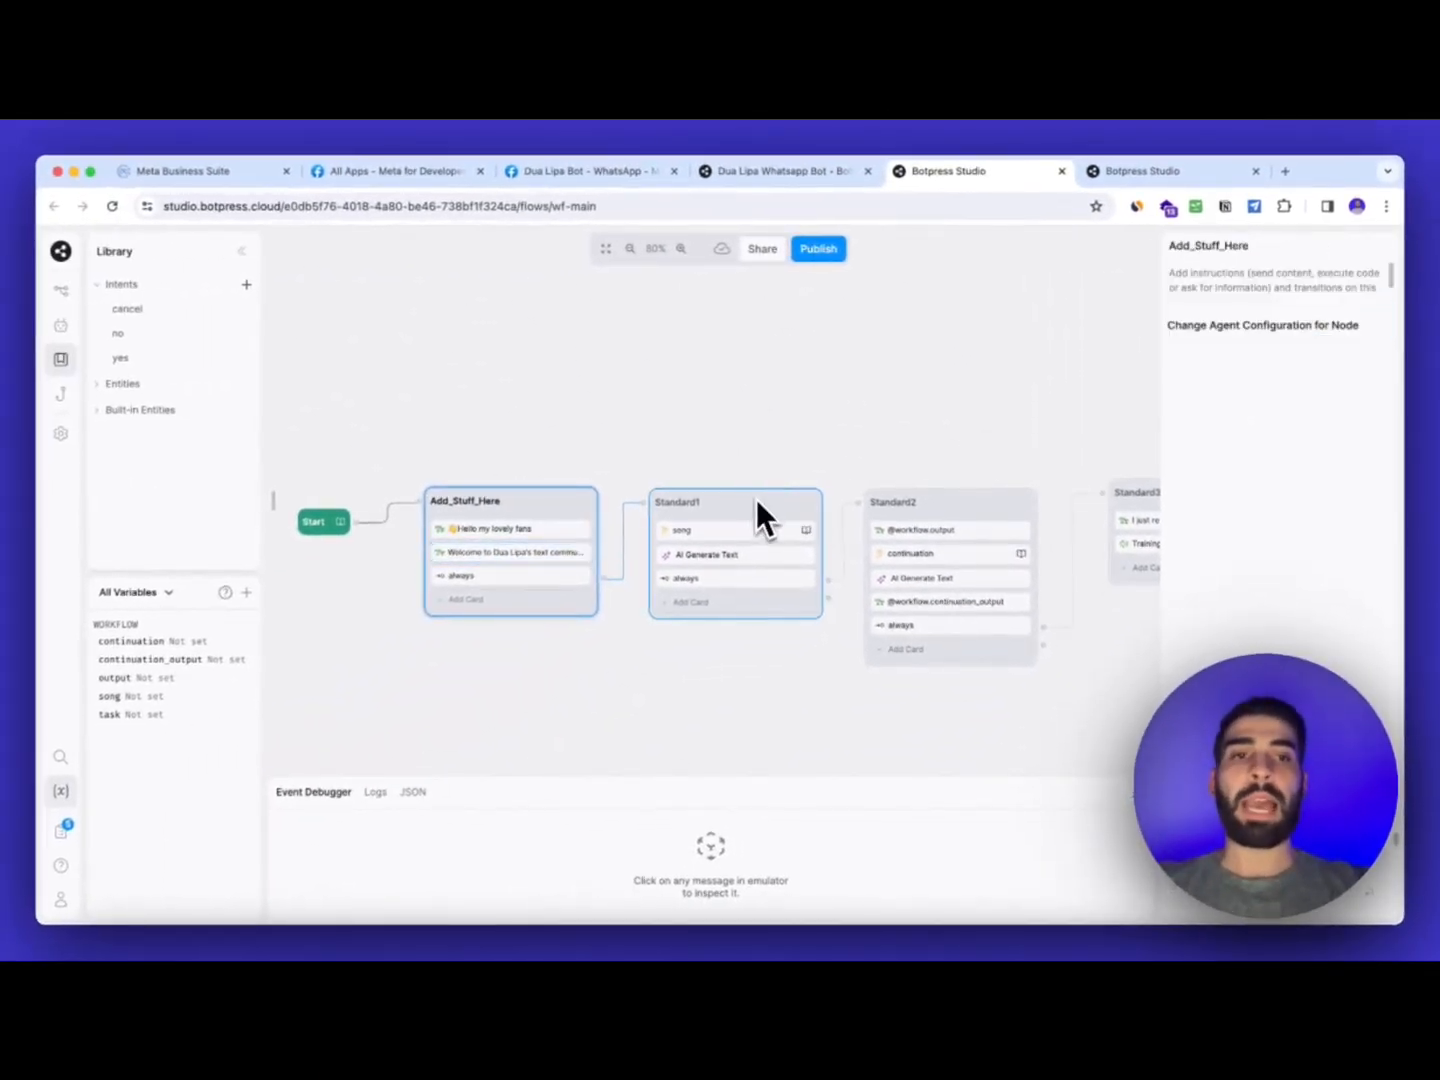
pyautogui.click(710, 534)
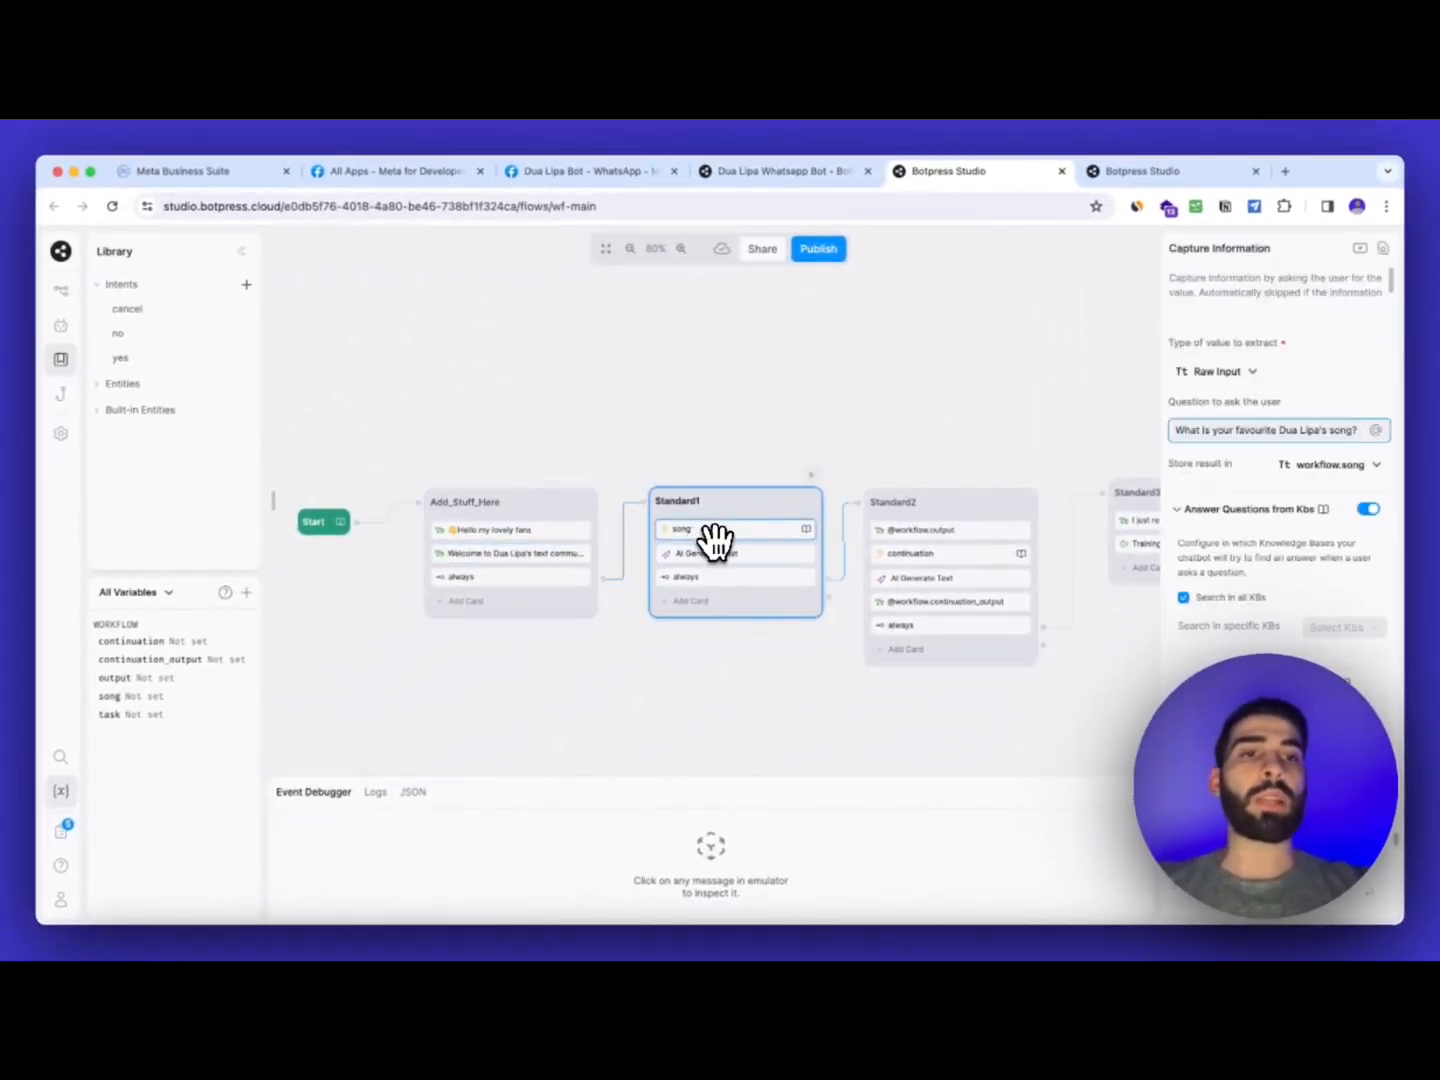
pyautogui.click(716, 552)
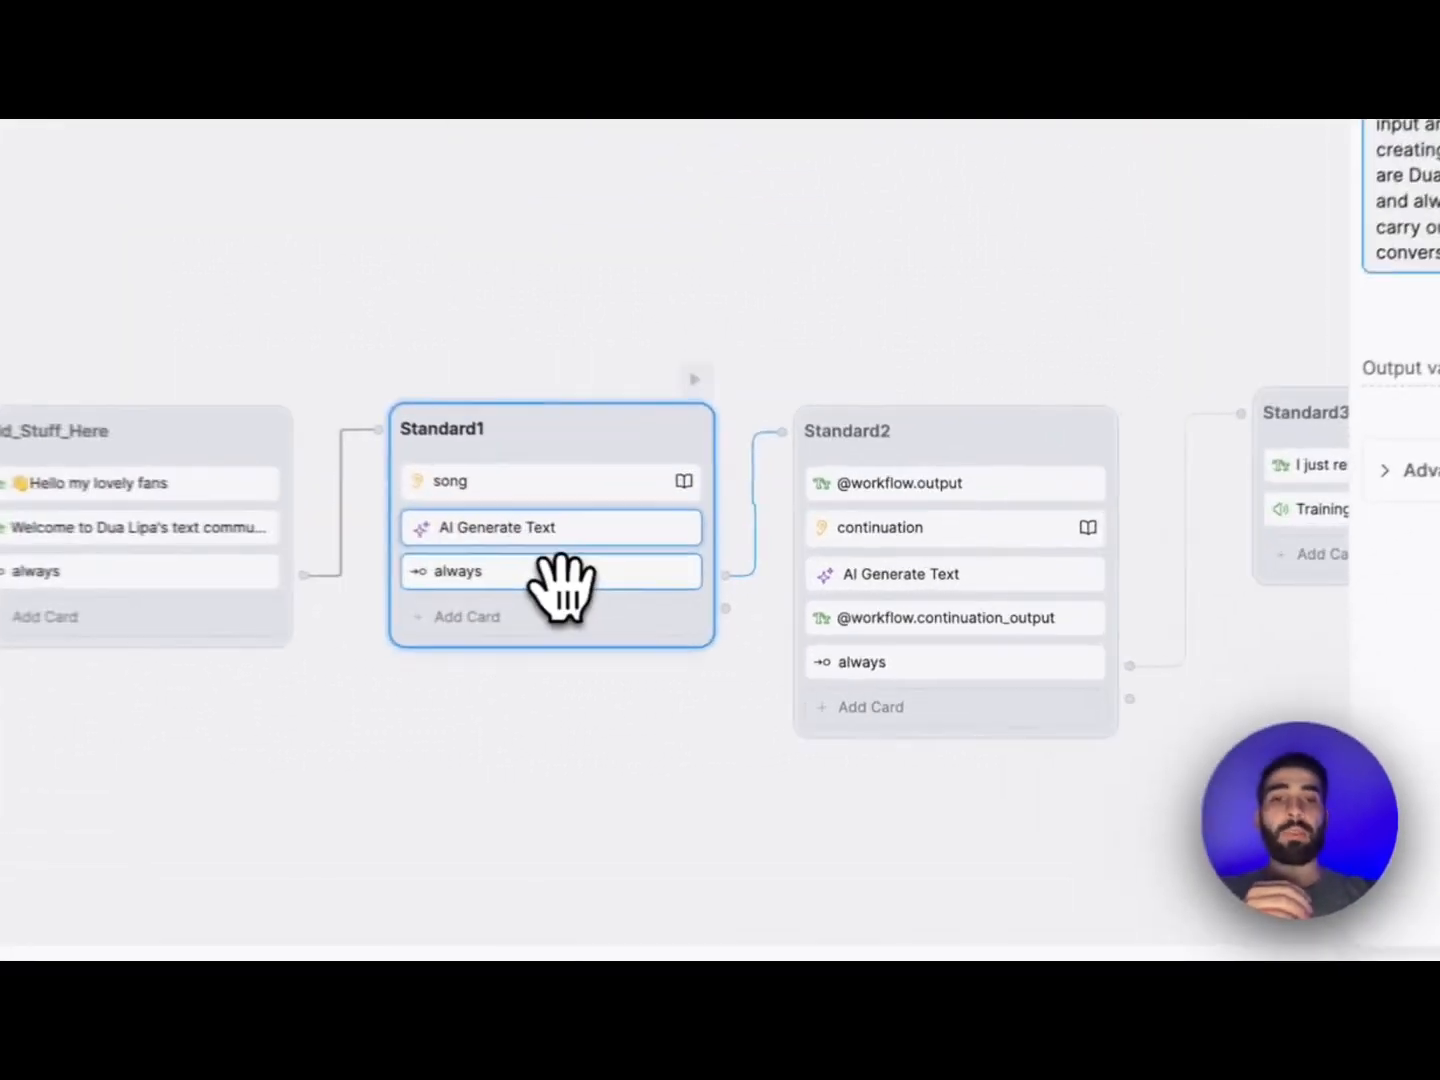
# Review Standard1's transition, Standard2's output message and capture question, and the AI Generate Text prompt
pyautogui.click(741, 579)
pyautogui.click(884, 481)
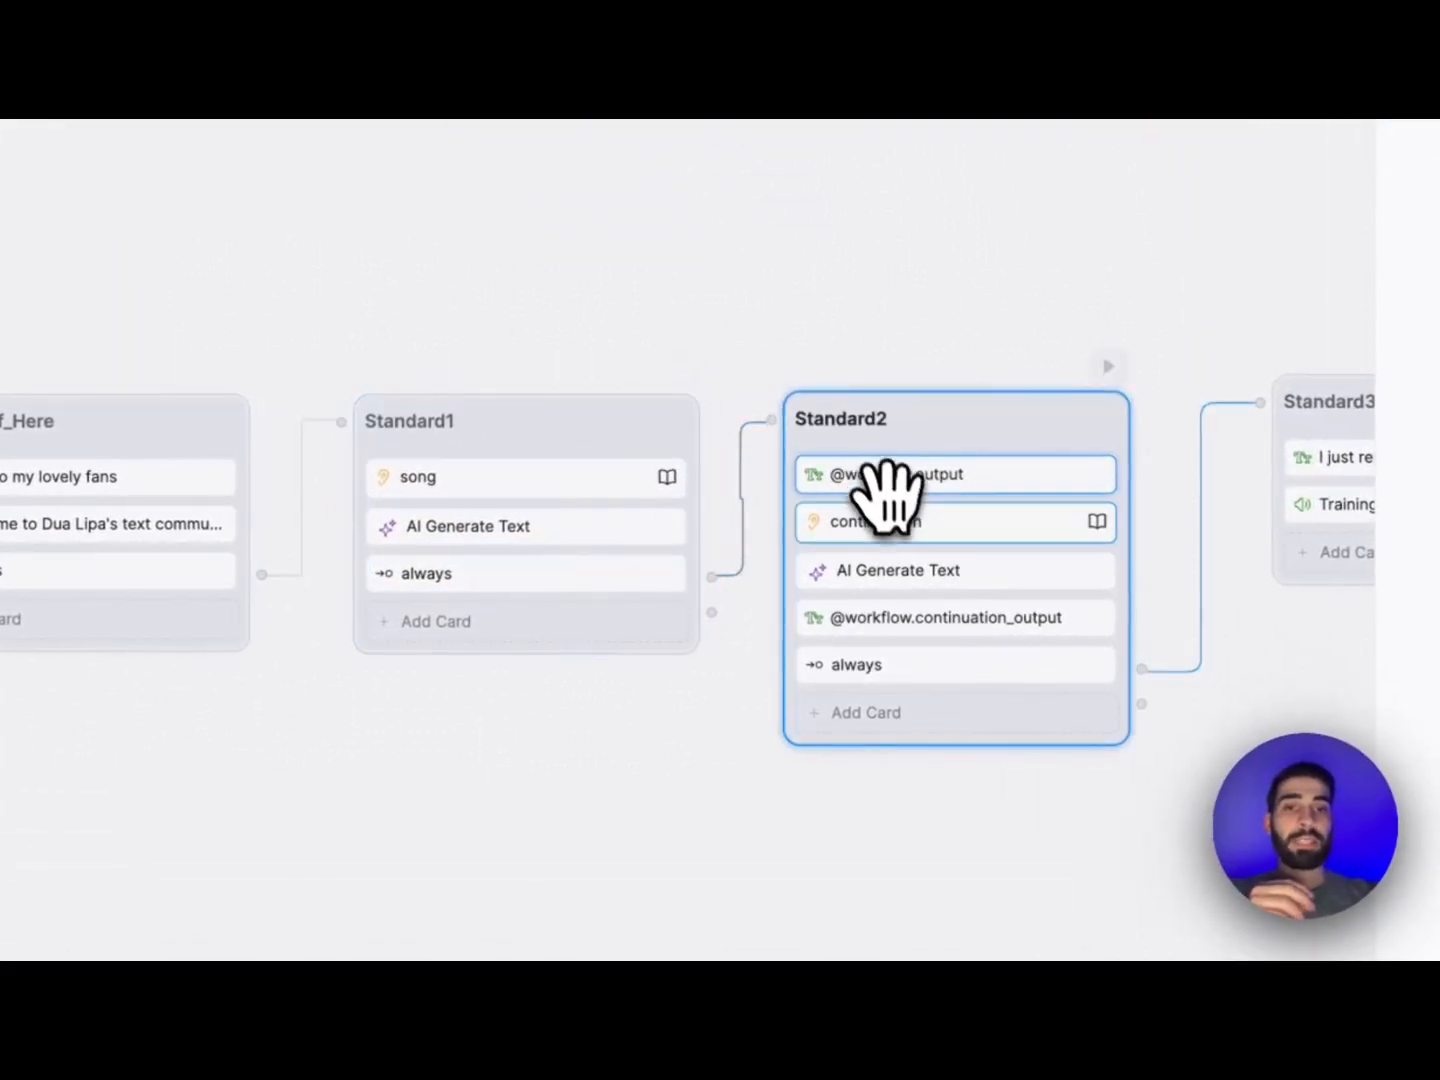
pyautogui.click(905, 533)
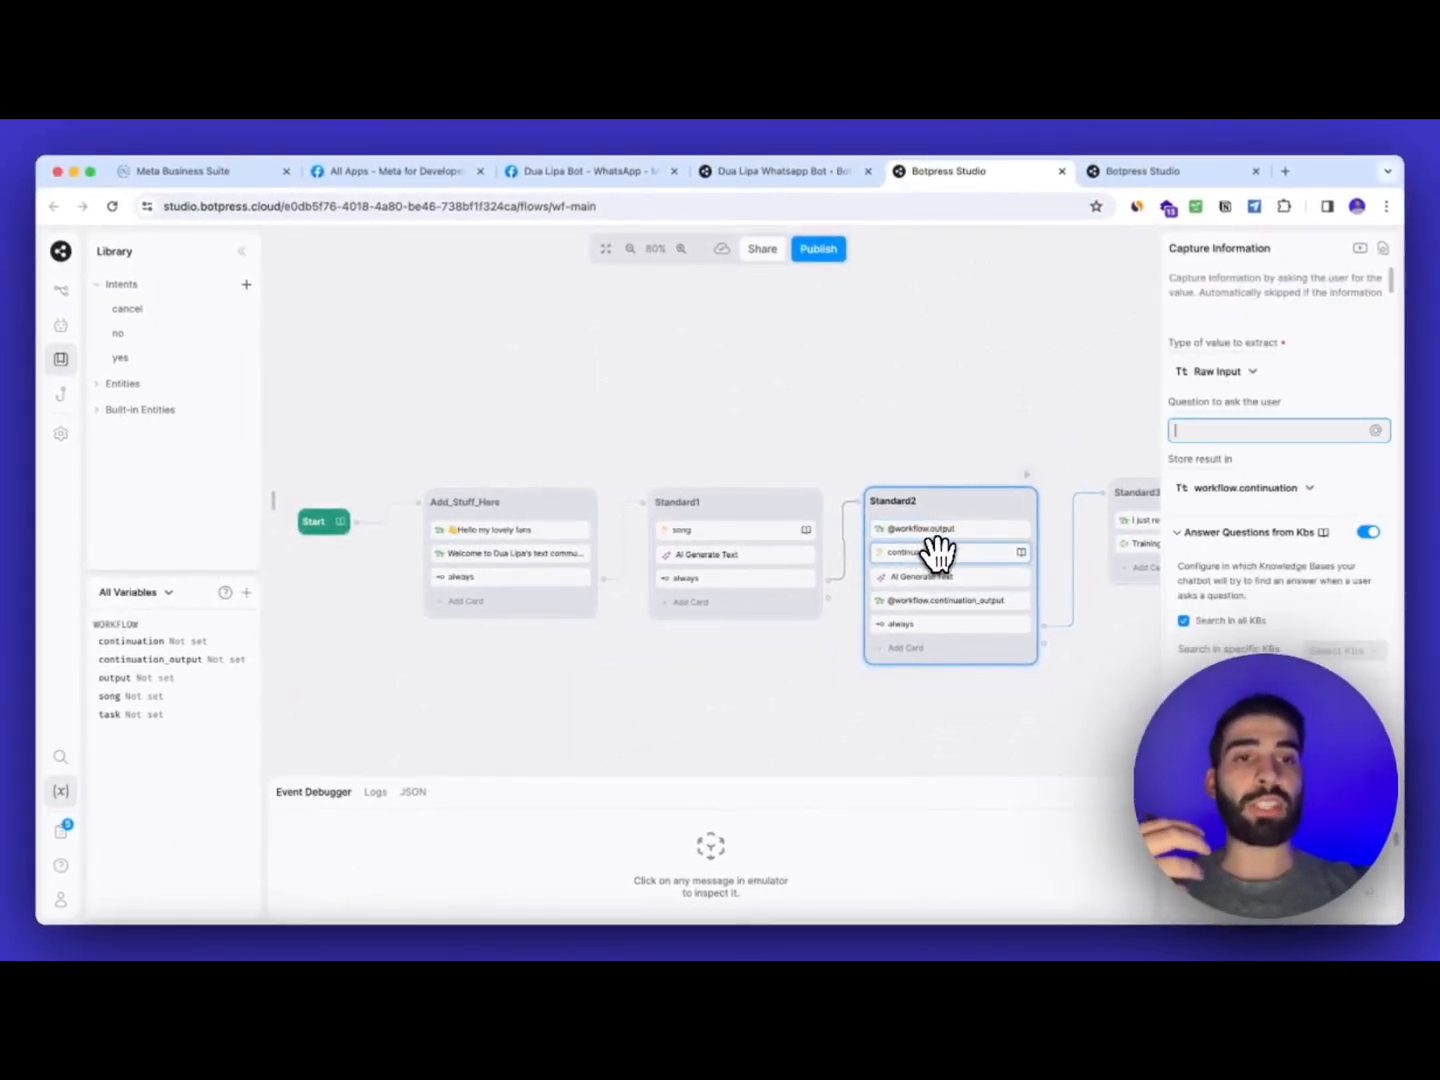
pyautogui.scroll(-1, 967, 507)
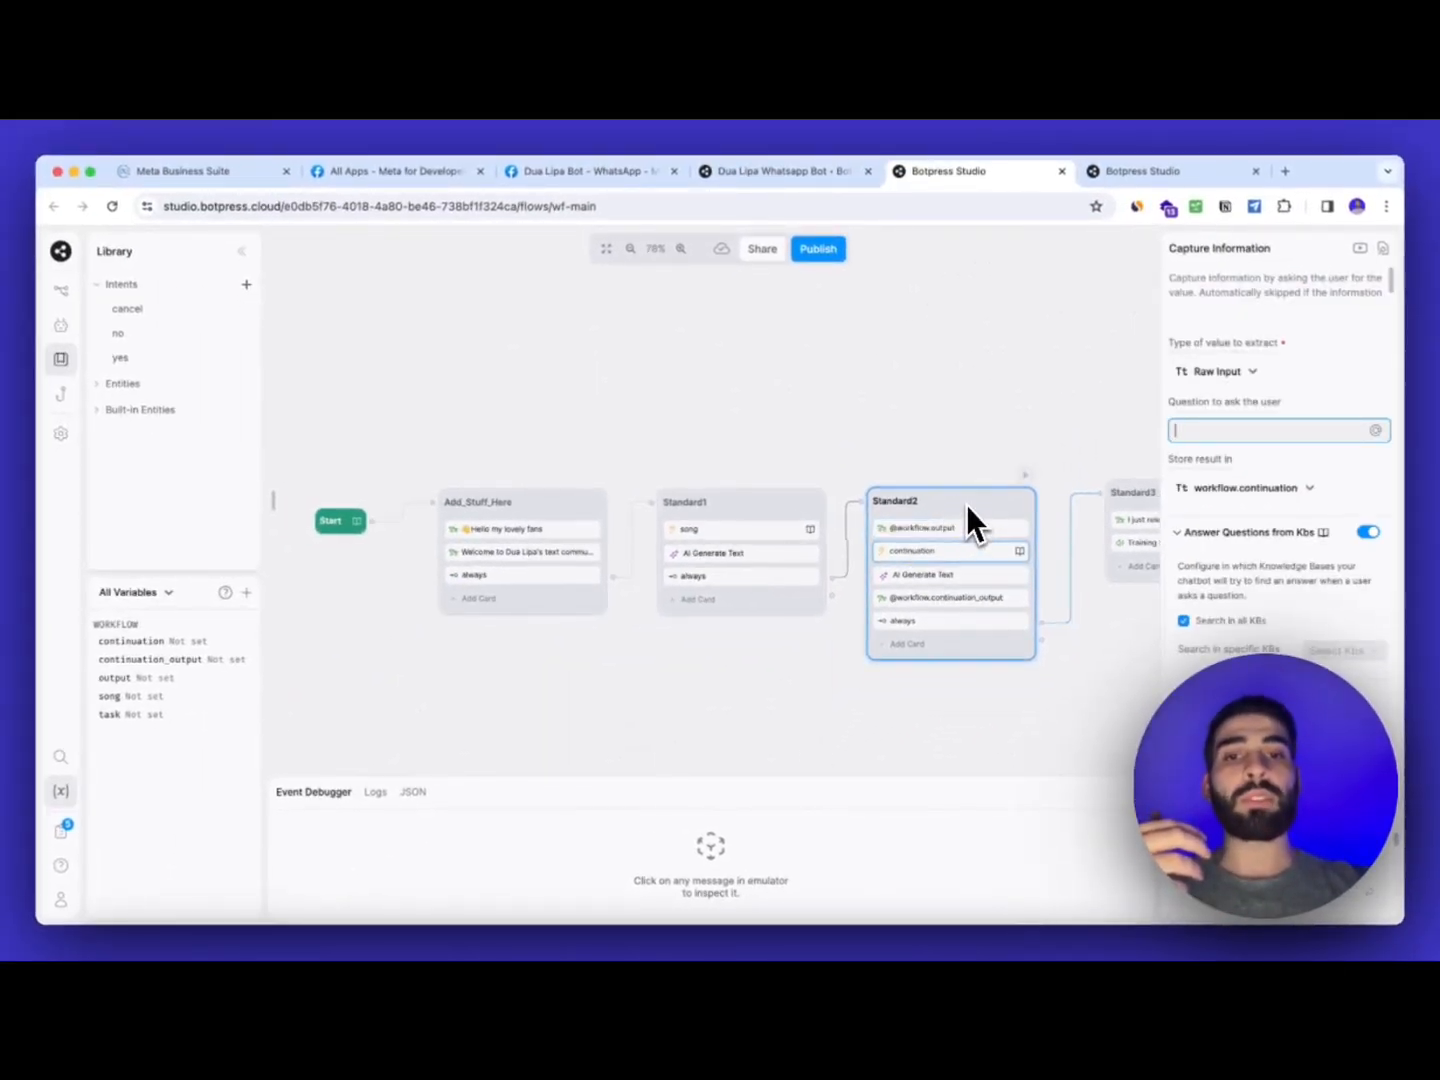
pyautogui.click(778, 556)
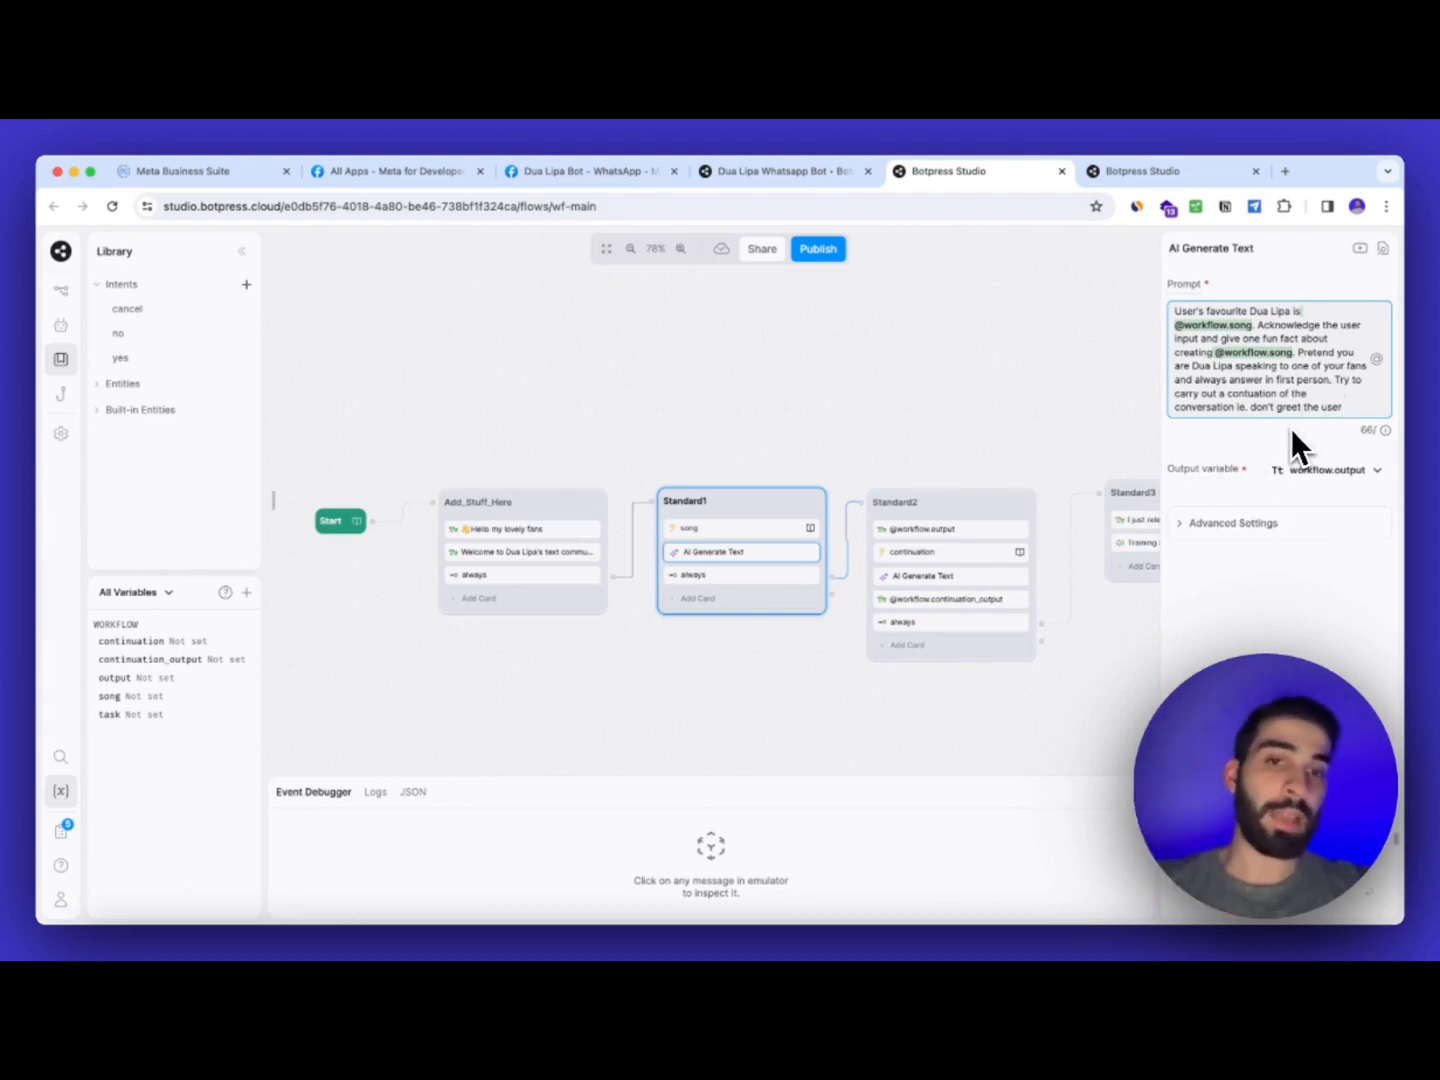
# Review the continuation message and Standard3's new song announcement and Training Season audio, then show workflow properties
pyautogui.click(962, 598)
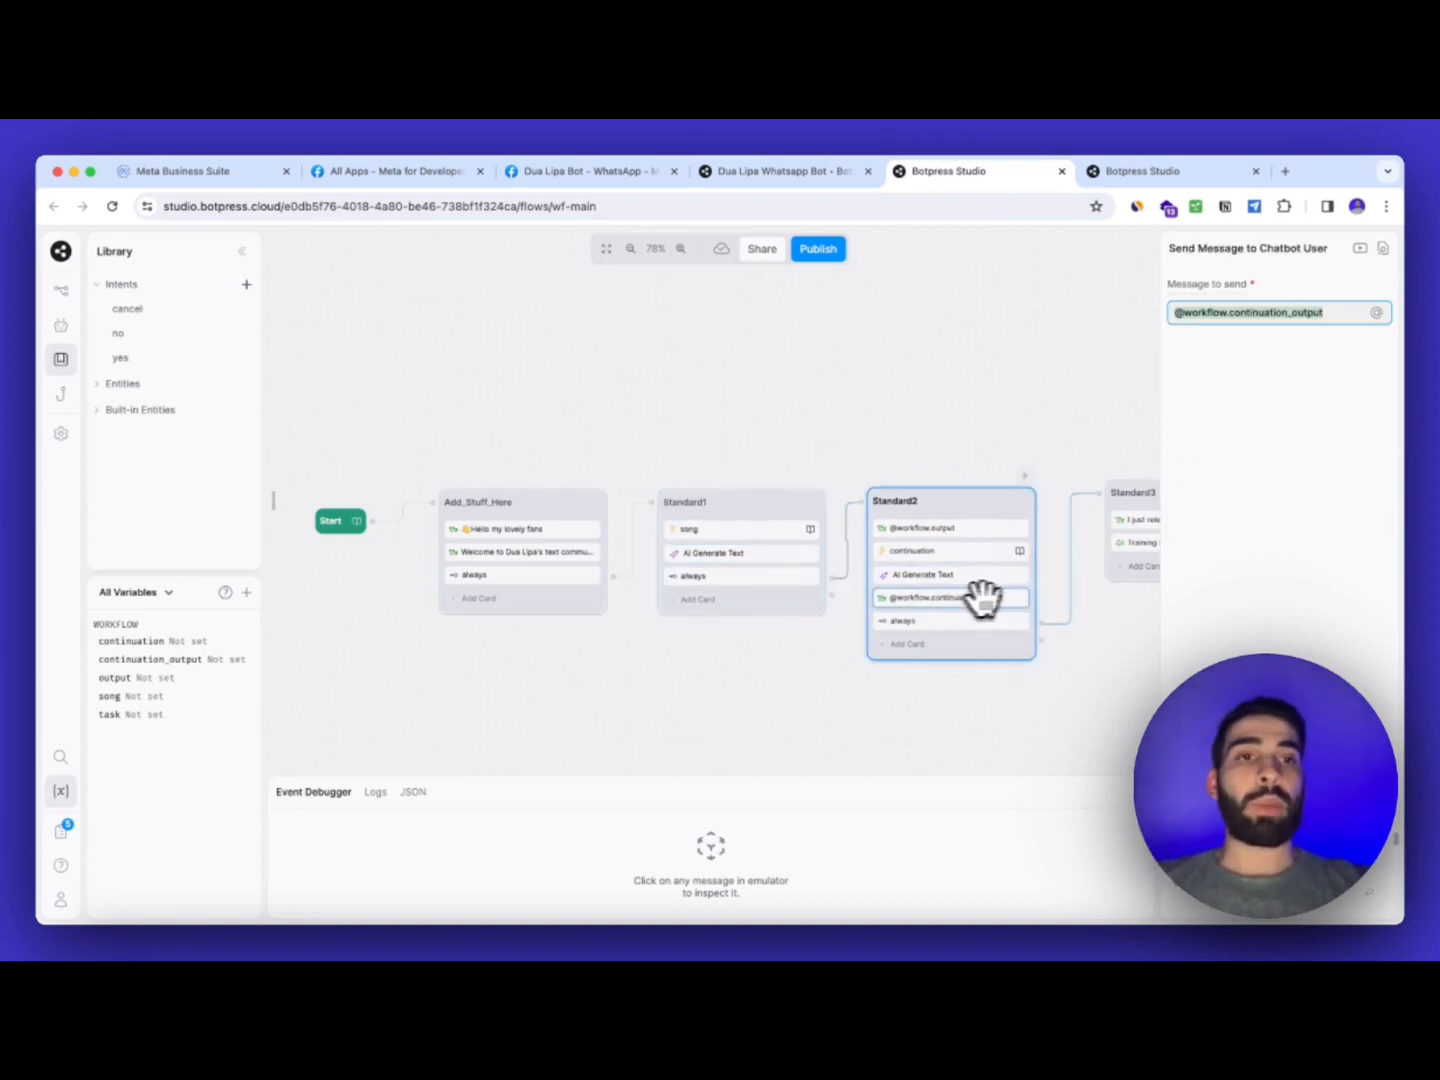
pyautogui.moveTo(1095, 617); pyautogui.dragTo(1046, 617)
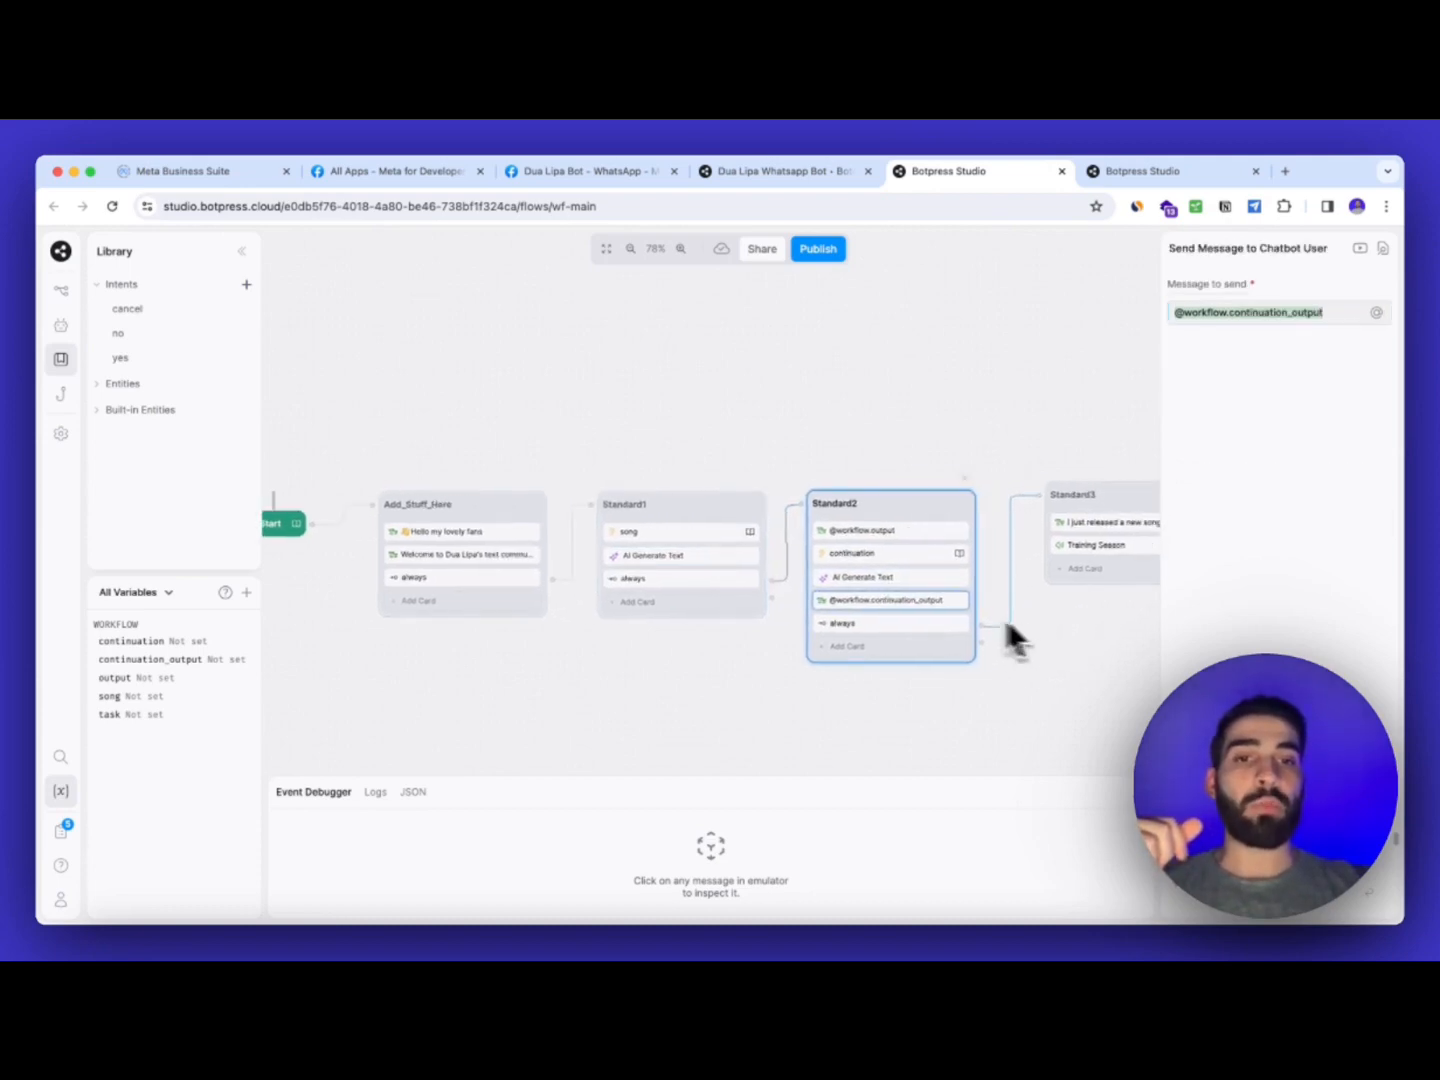
pyautogui.hscroll(5, 950, 615)
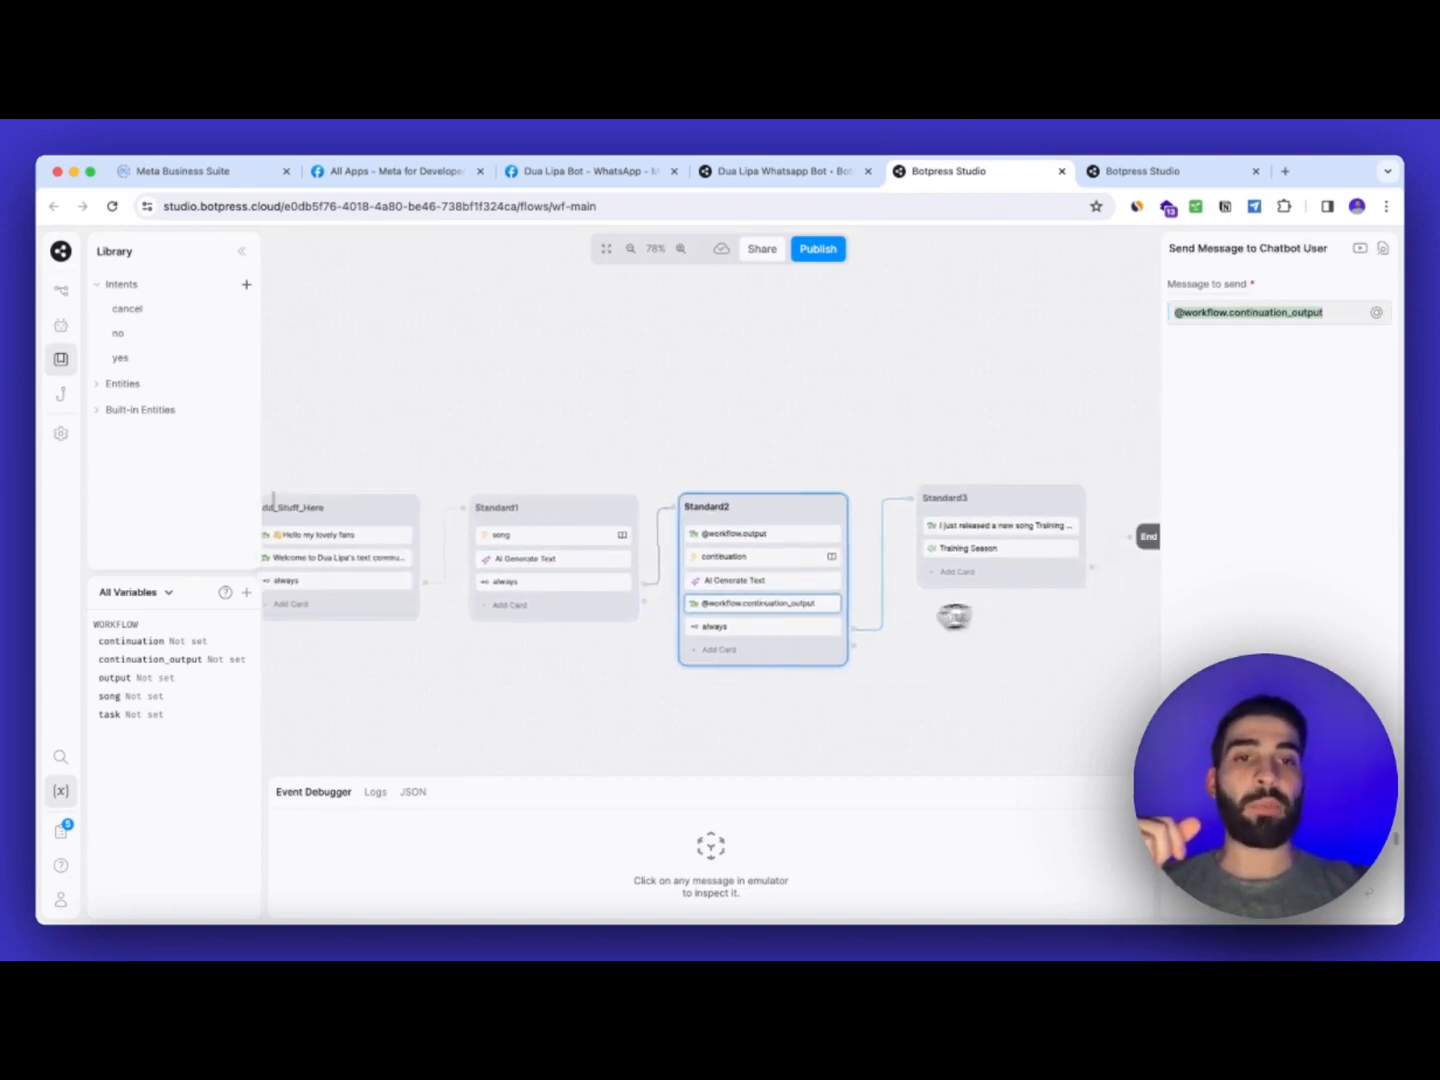
pyautogui.click(916, 537)
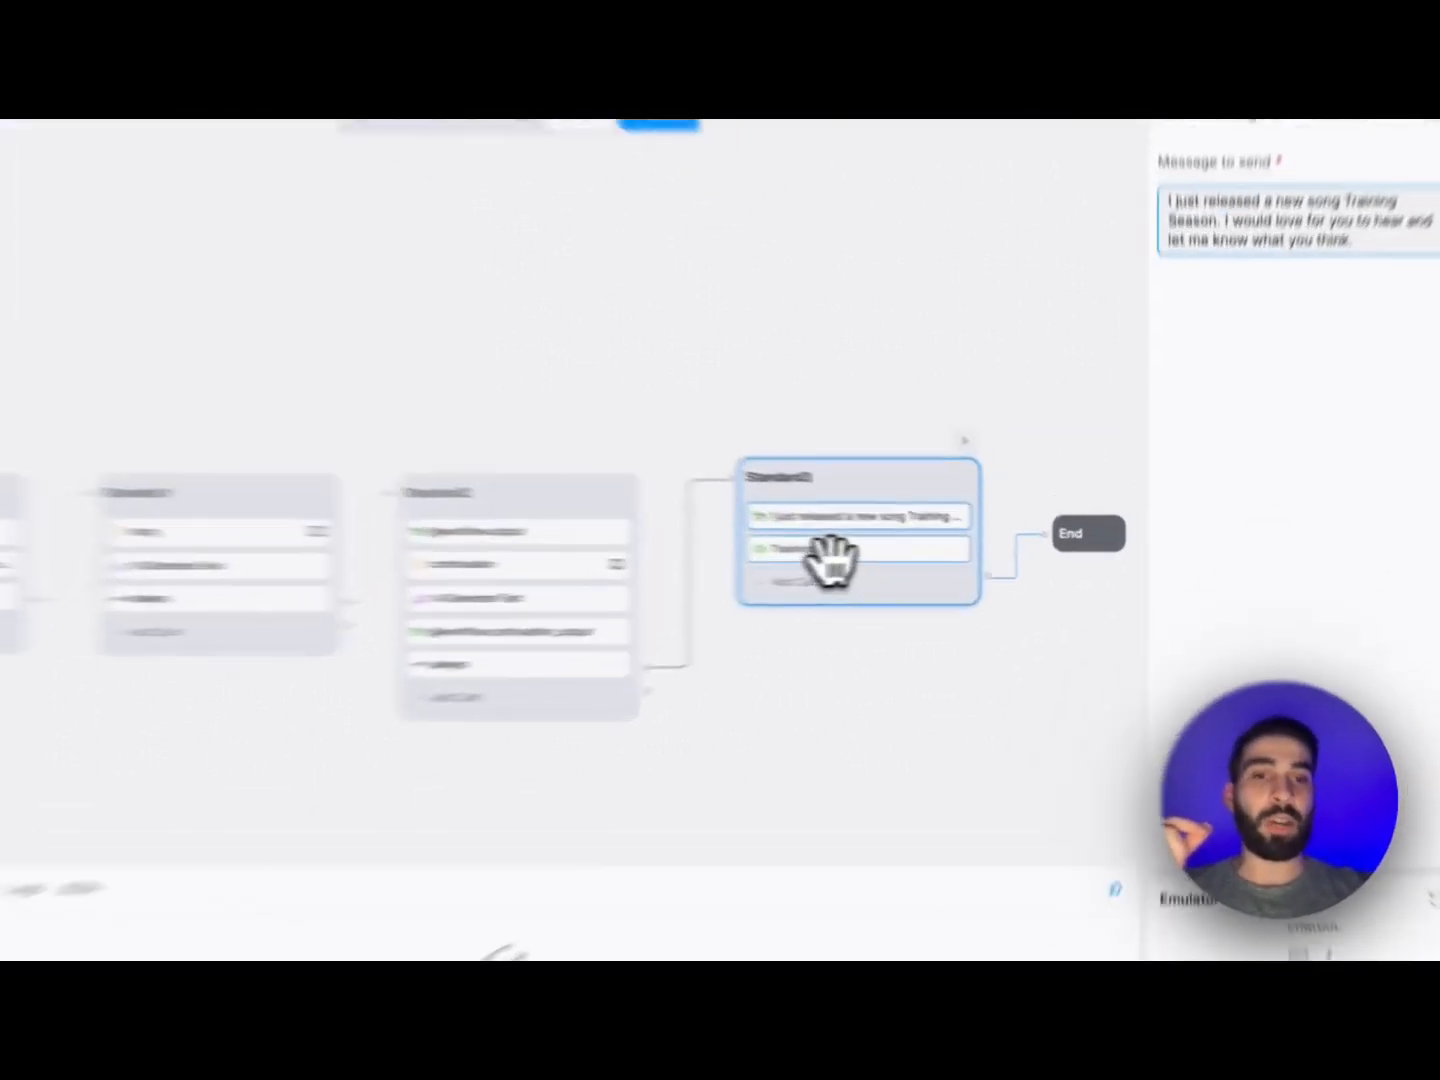
pyautogui.click(936, 550)
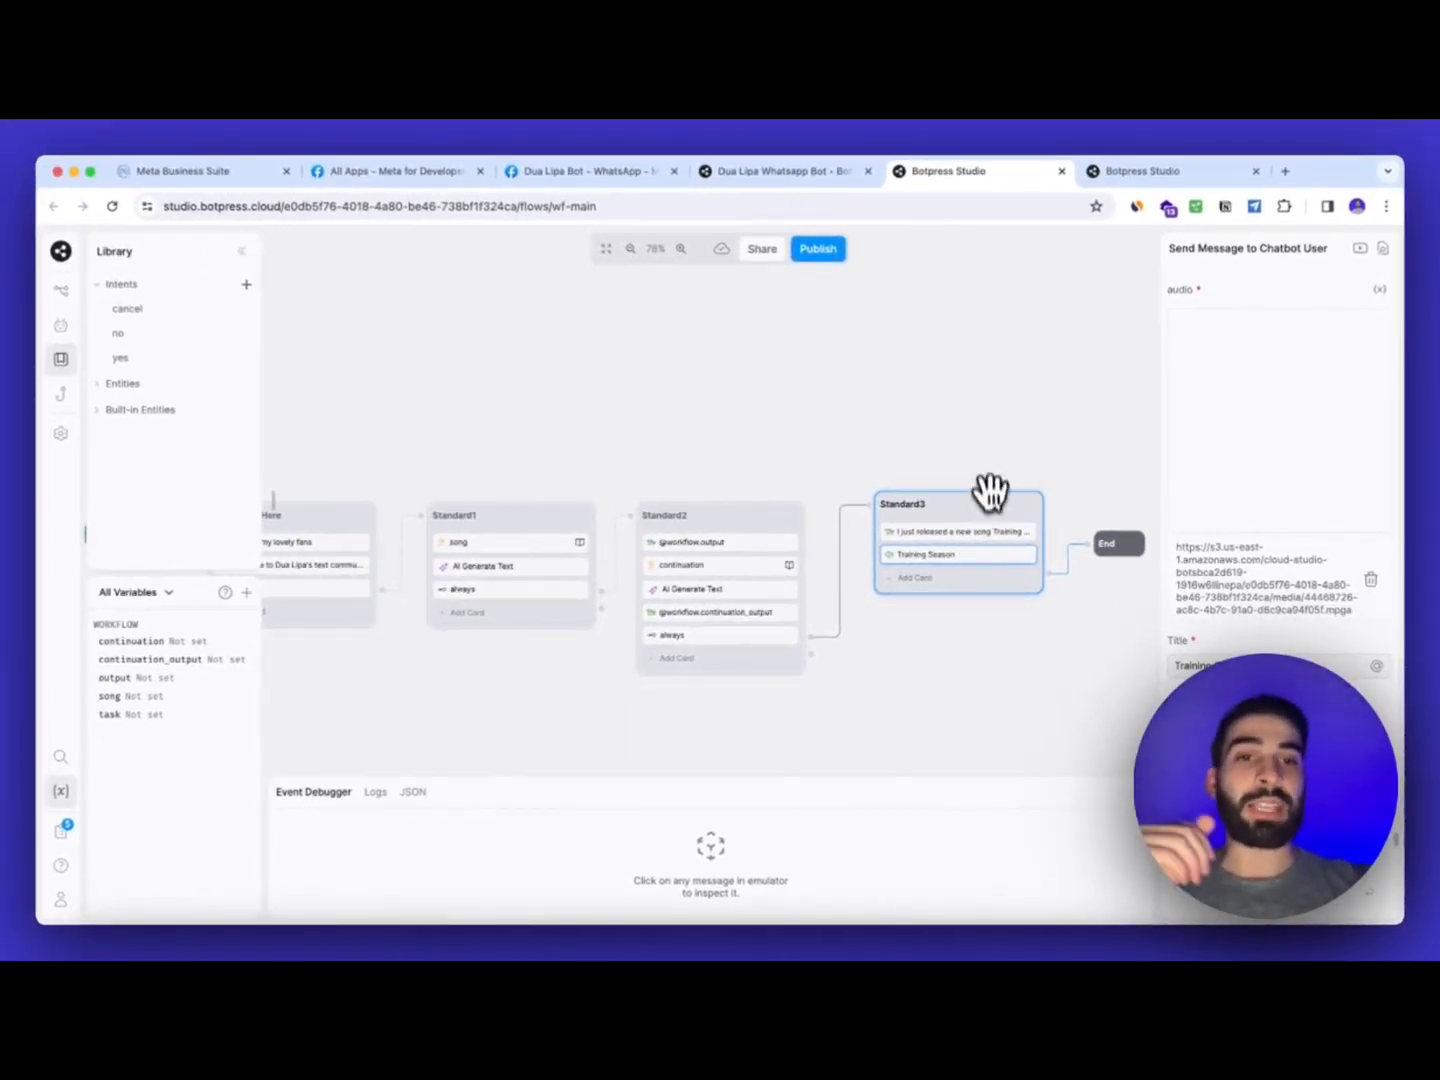
pyautogui.hscroll(-3, 972, 446)
pyautogui.click(980, 443)
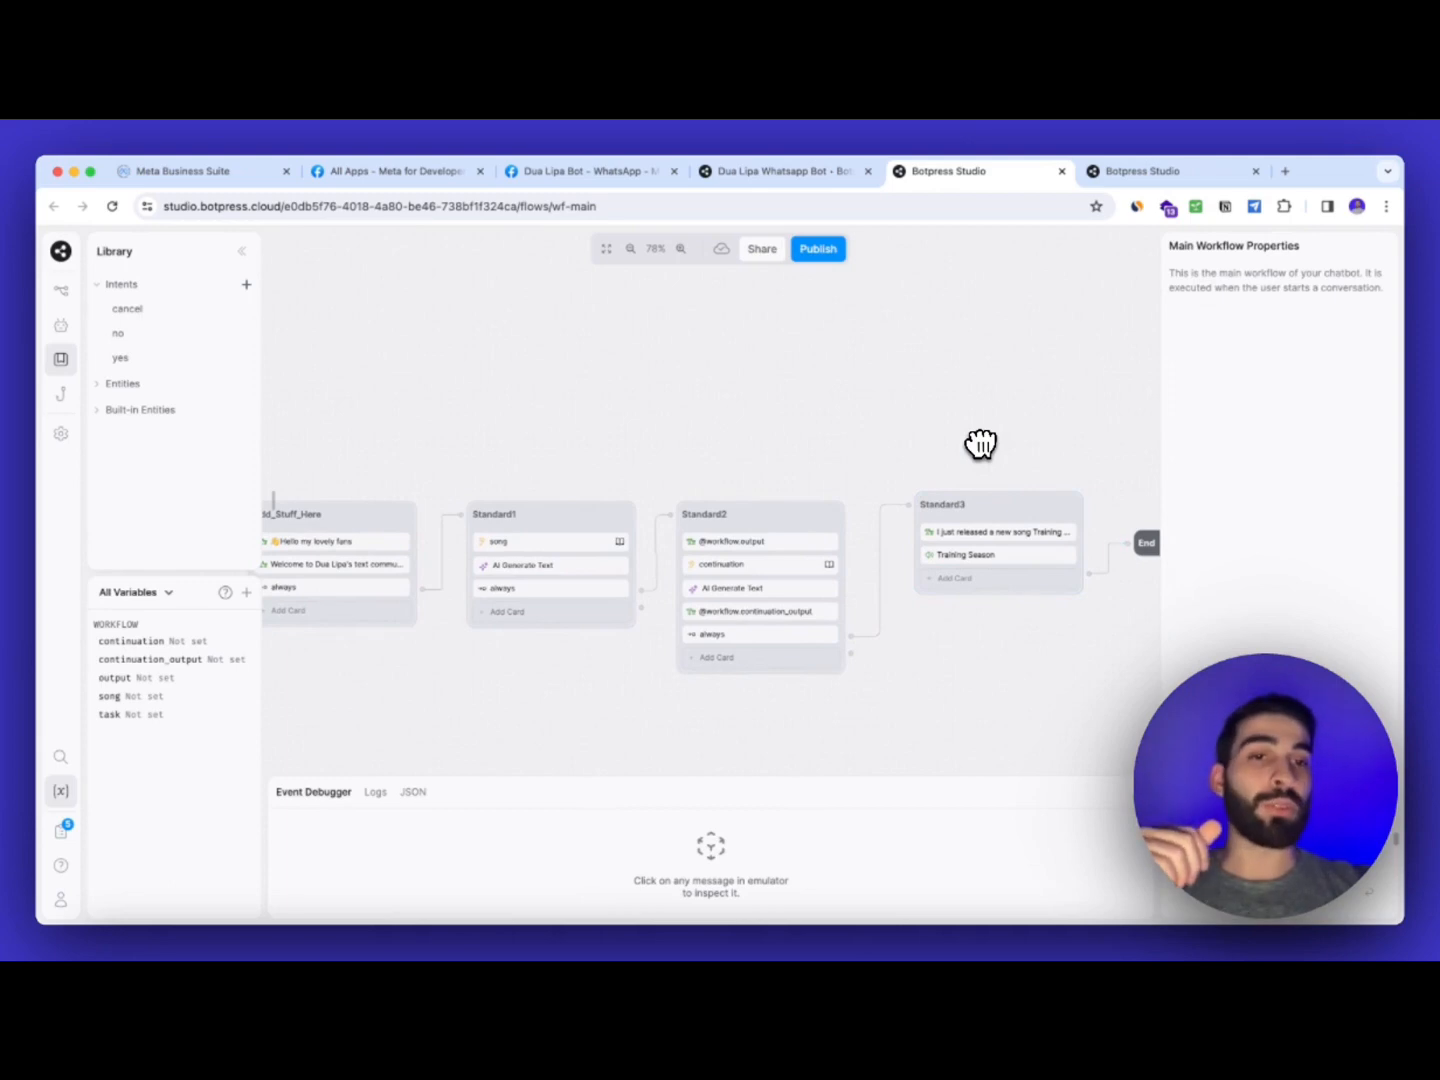
pyautogui.moveTo(895, 439); pyautogui.dragTo(955, 435)
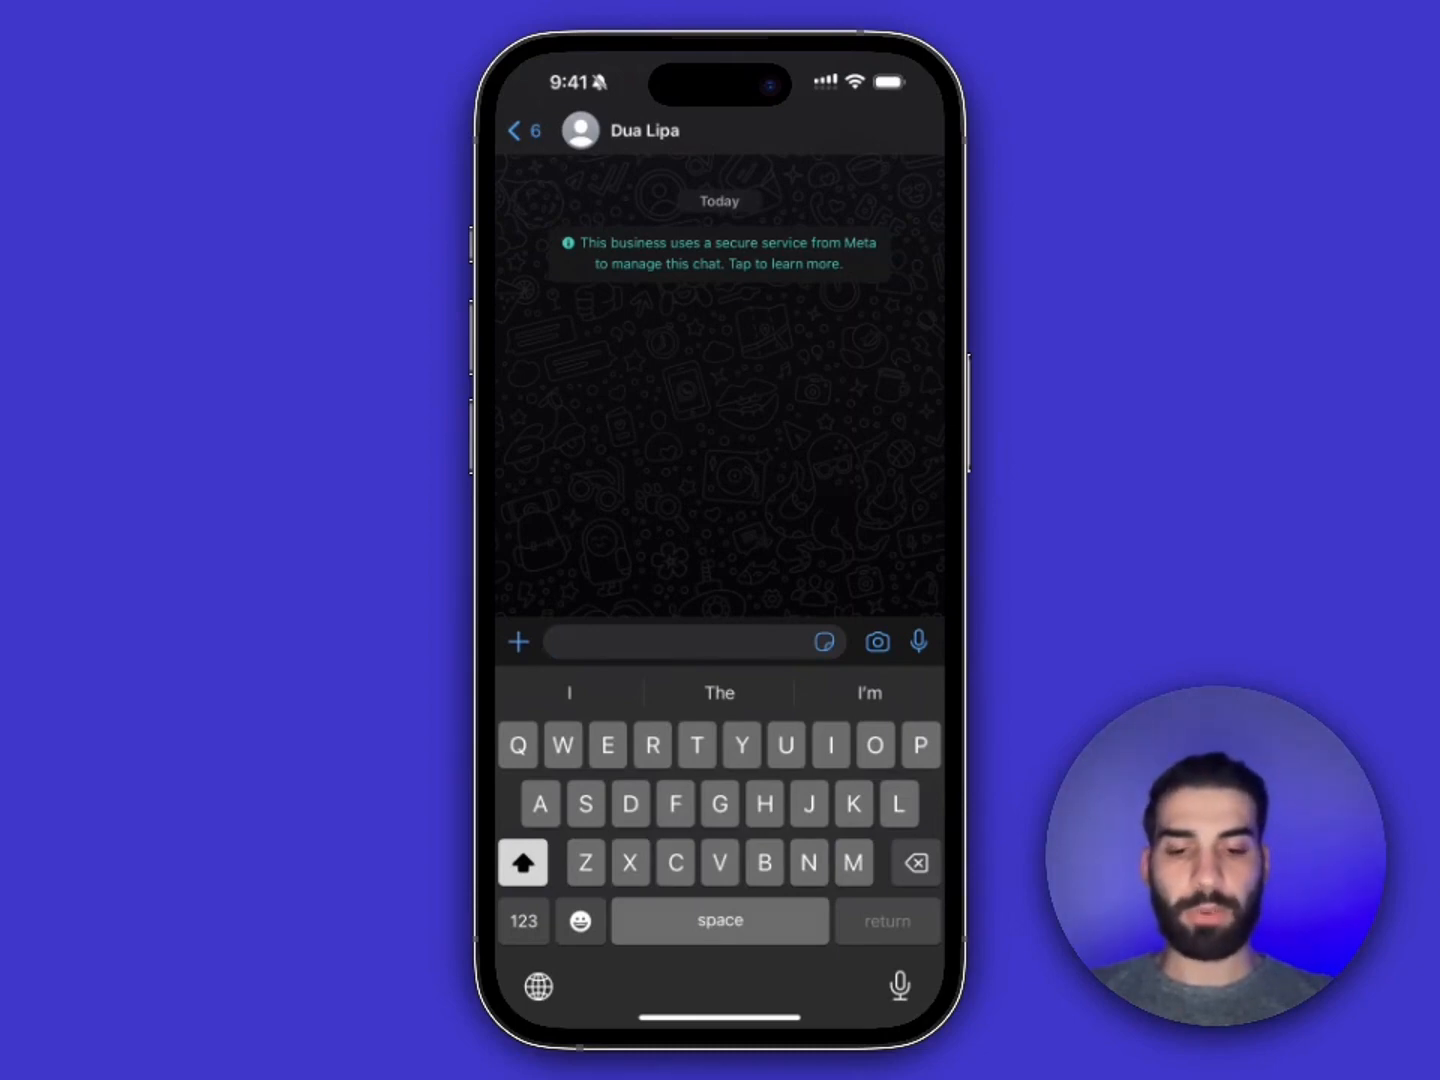
# Send 'Hi' to the bot on WhatsApp, then answer its song question with 'Levitating'
pyautogui.write('Hi')
pyautogui.press('Return')
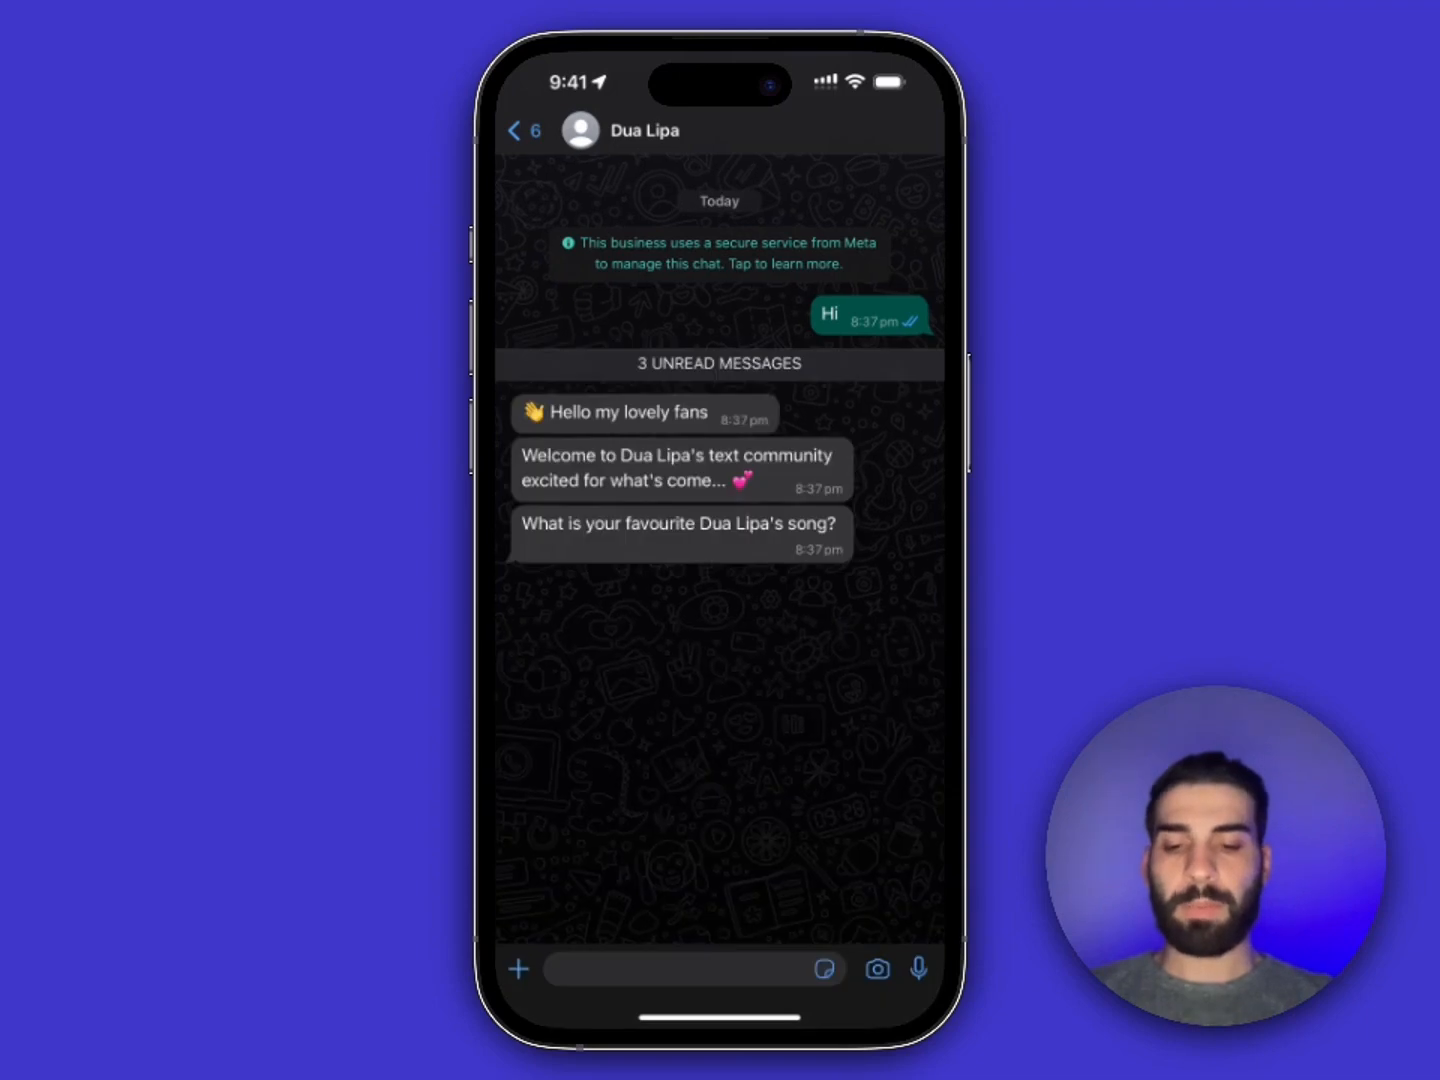
pyautogui.click(679, 969)
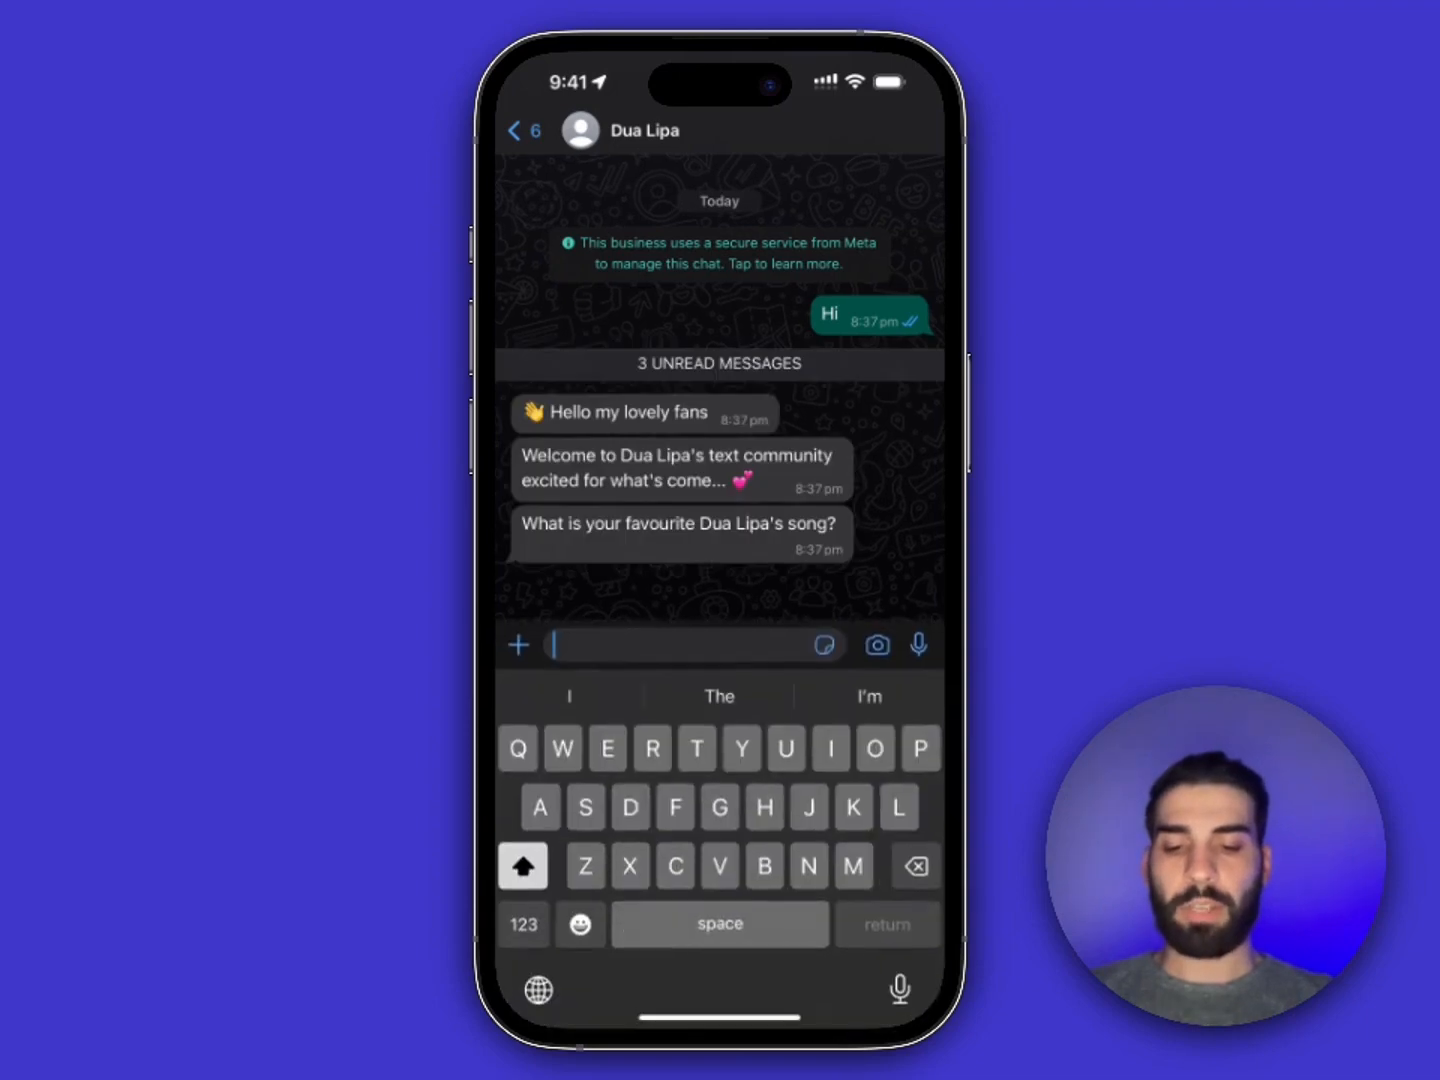
pyautogui.write('L')
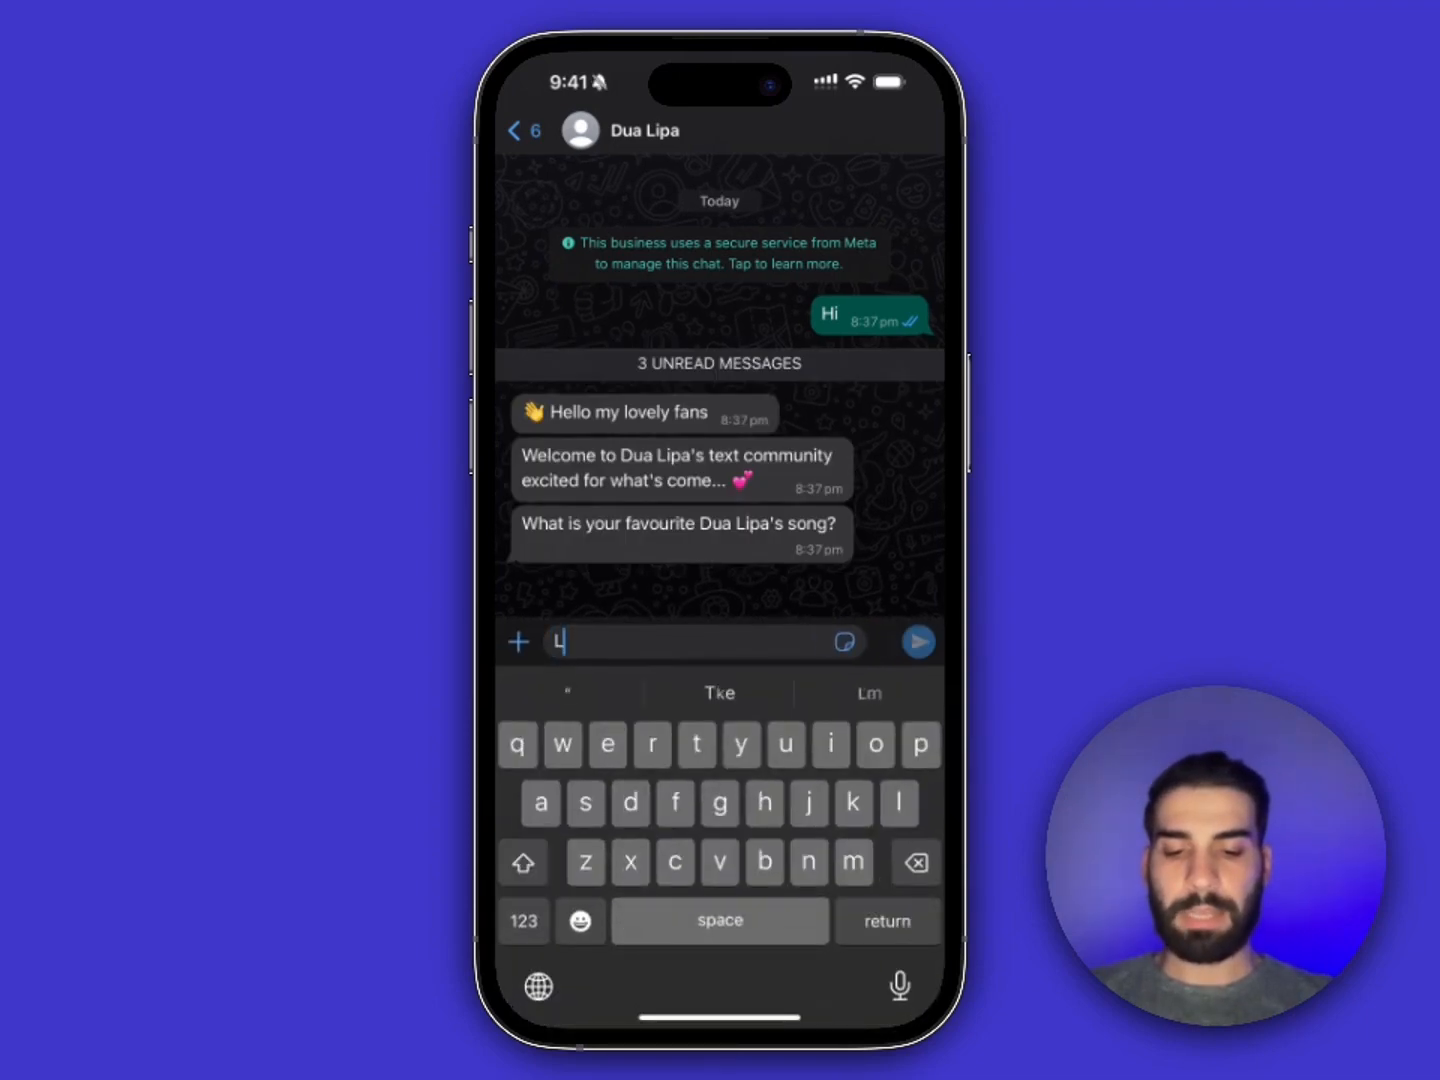
pyautogui.write('evitating')
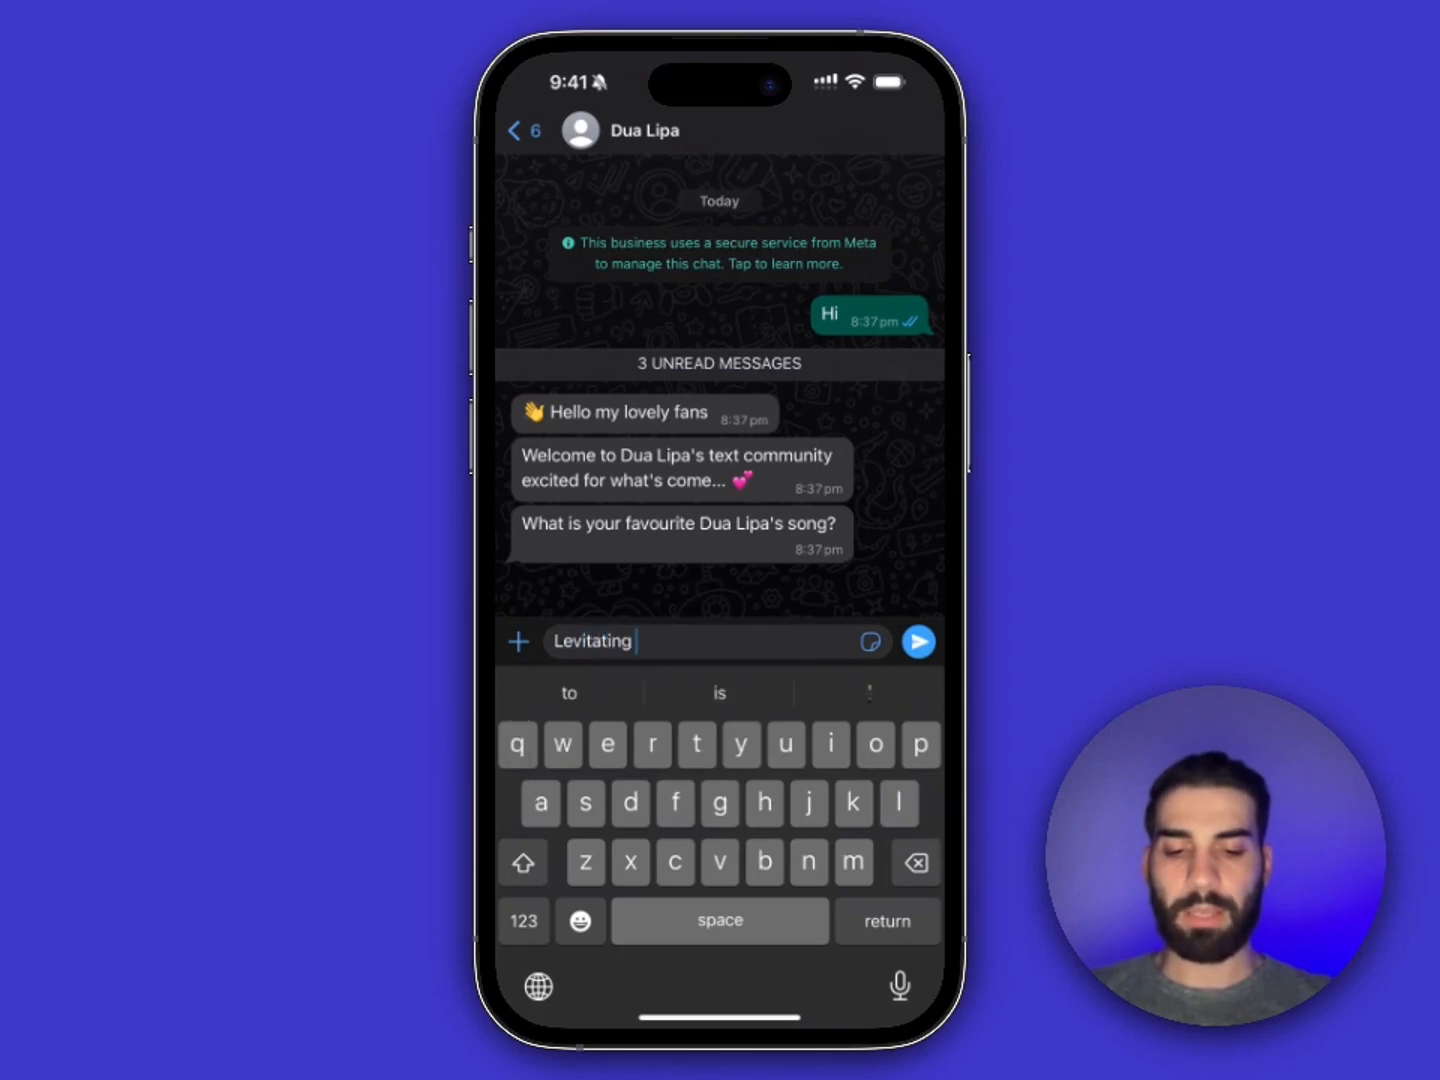
pyautogui.click(918, 642)
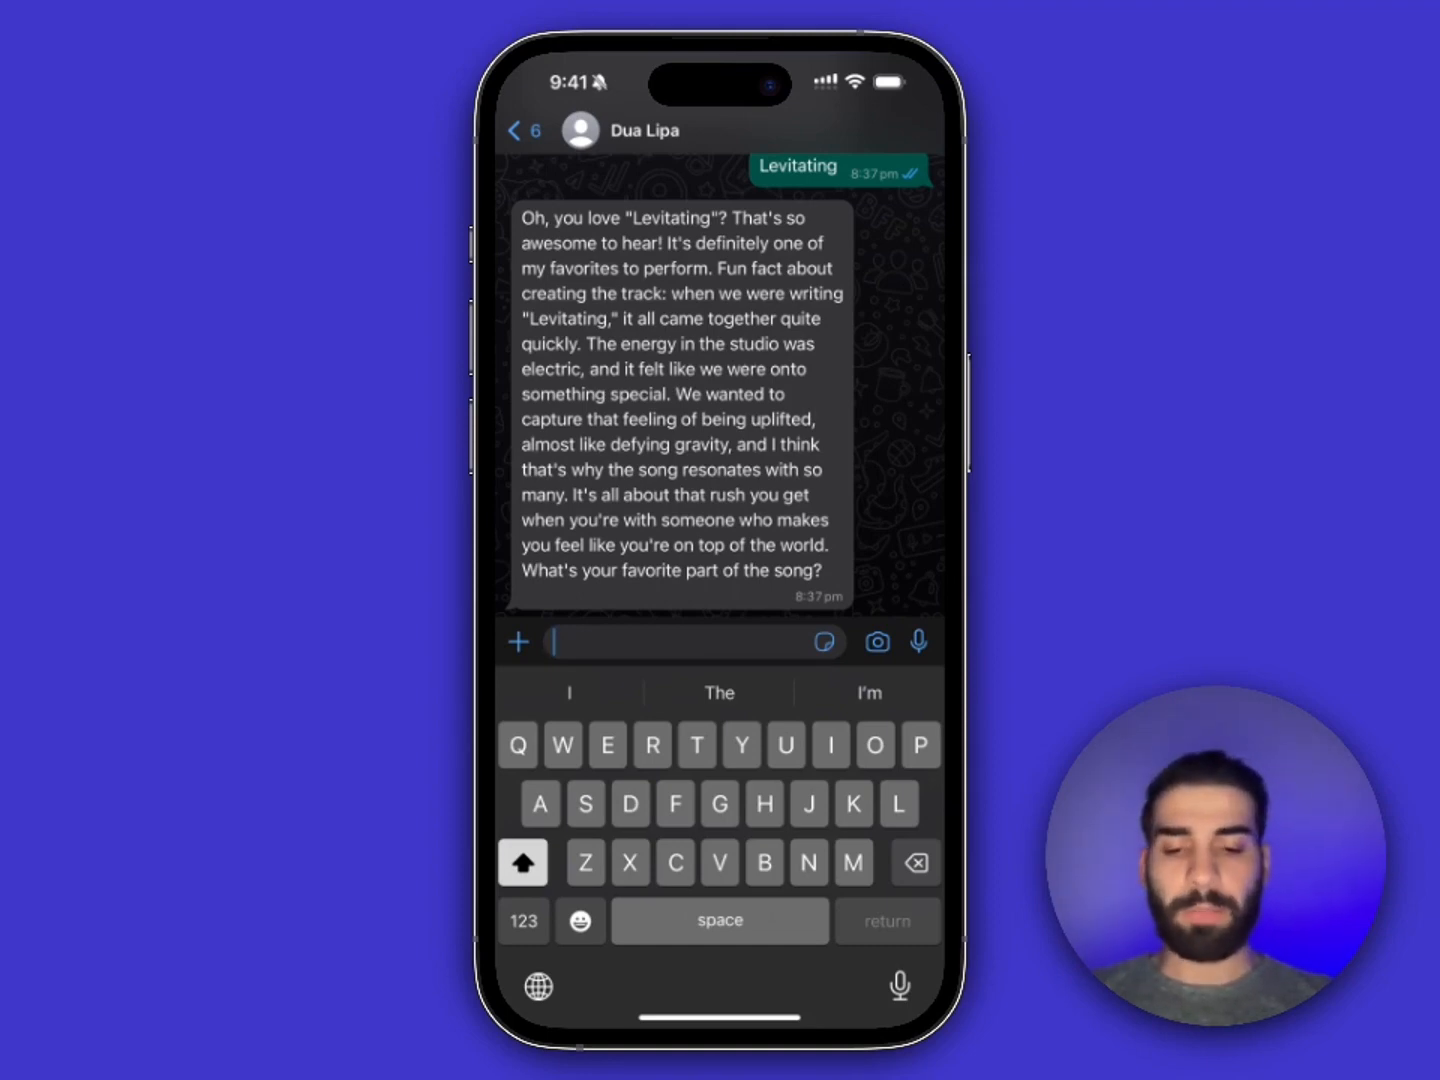
# Reply 'The chorus was really good' to the bot's favourite-part question
pyautogui.write('The ch')
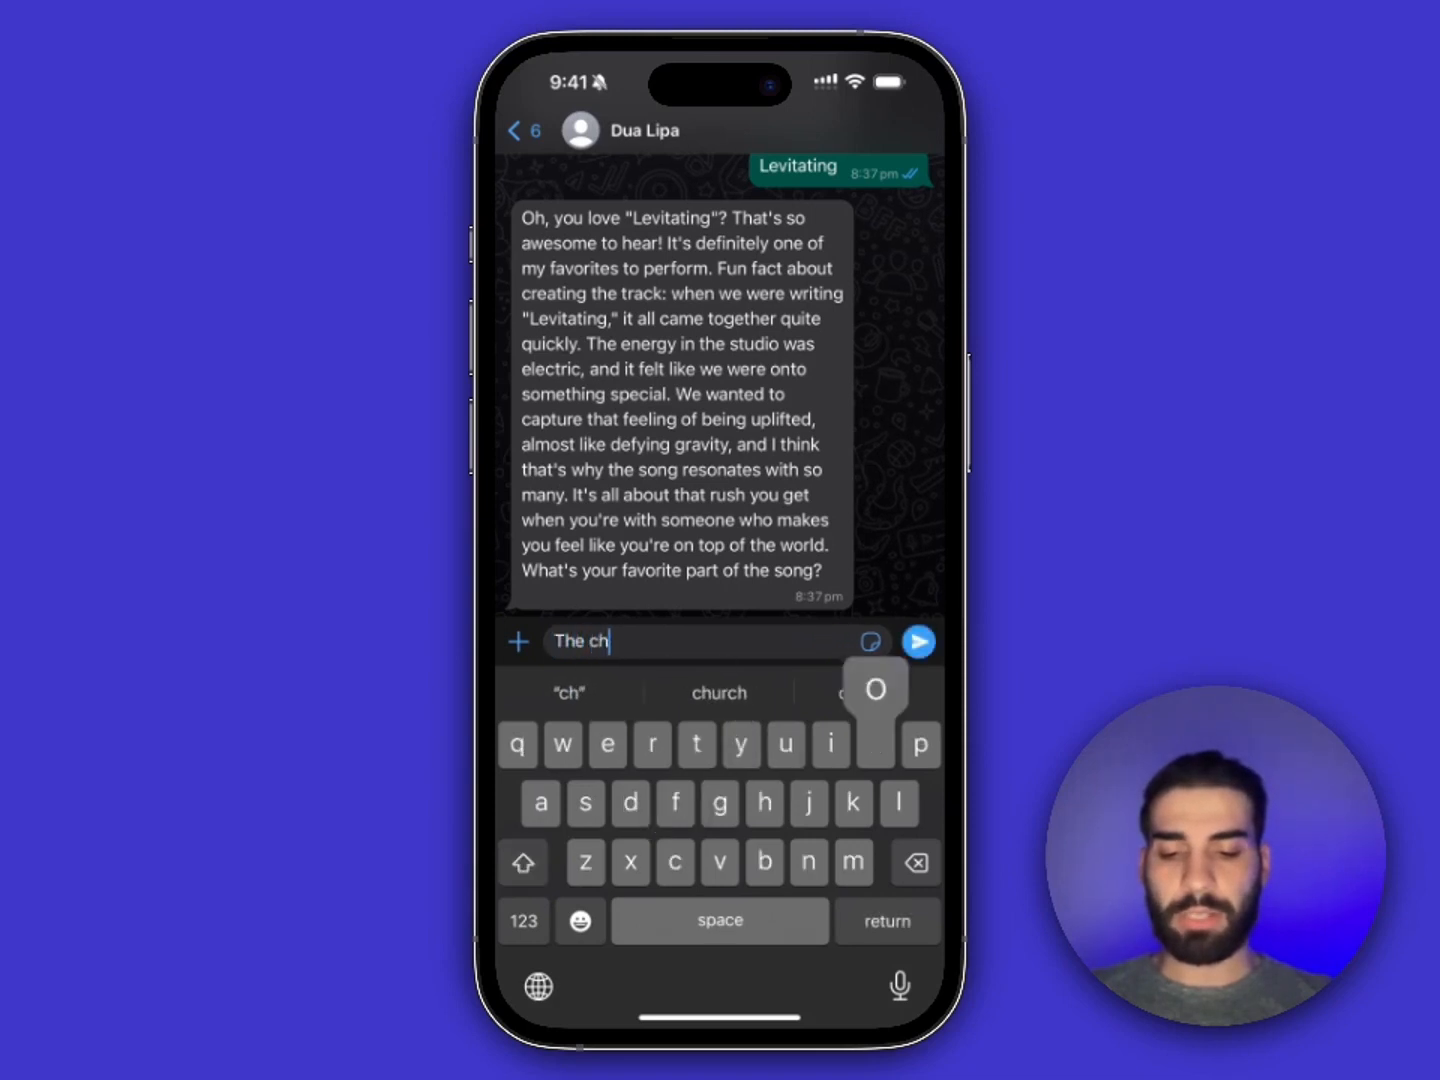
pyautogui.write('orus was reall')
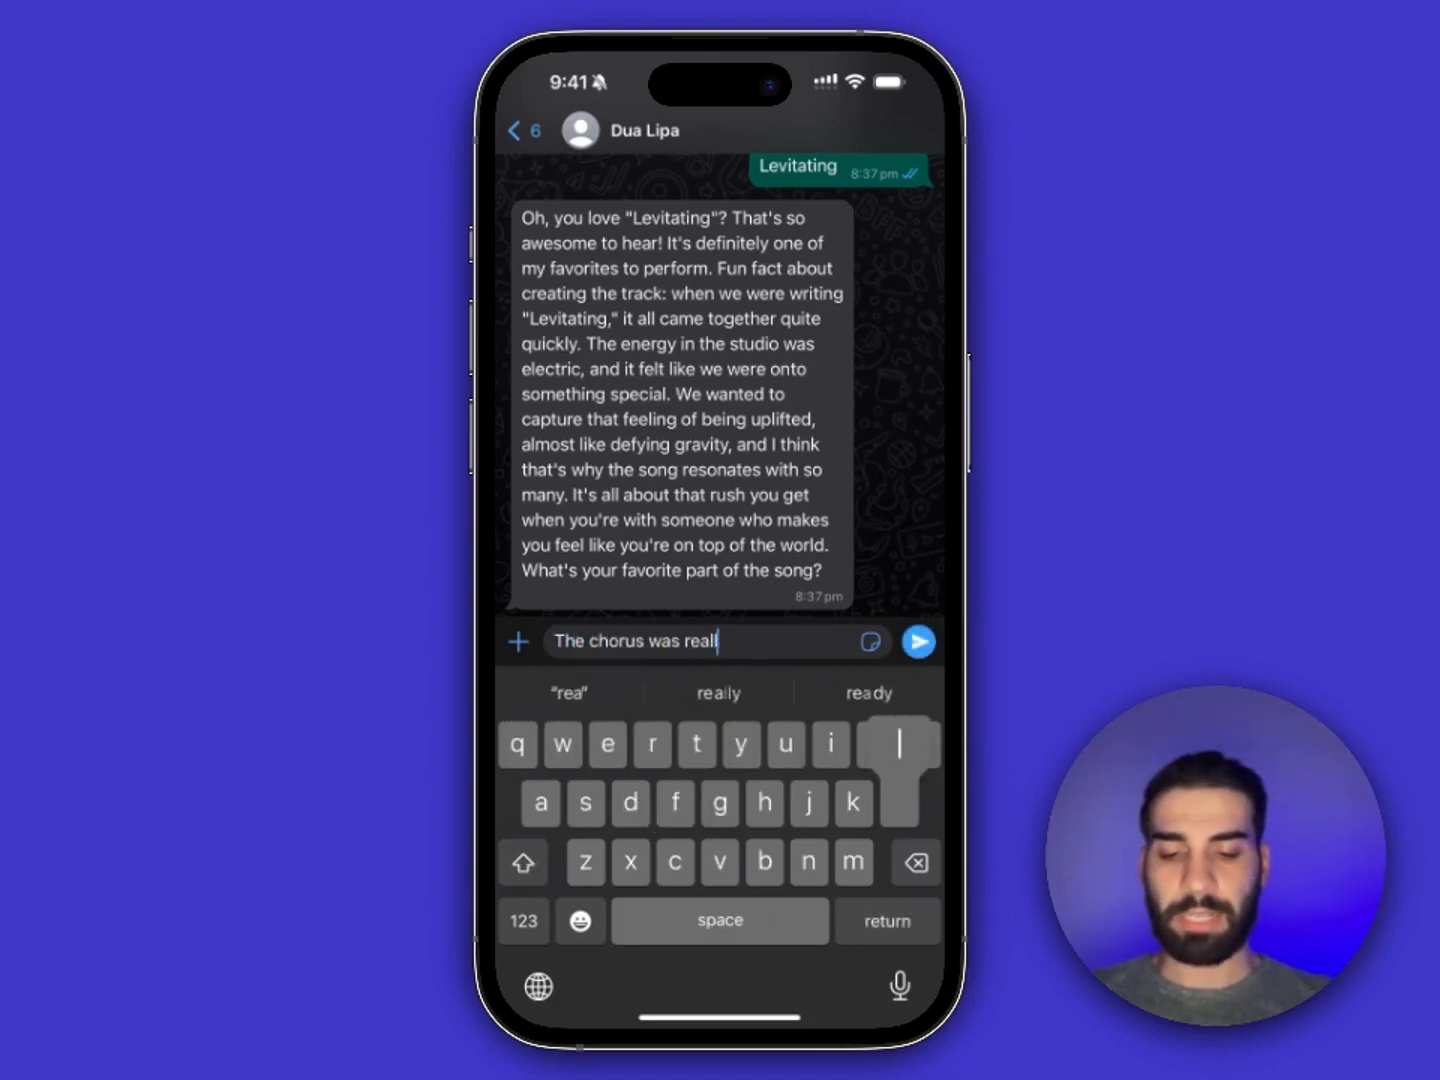
pyautogui.write('y good')
pyautogui.click(918, 641)
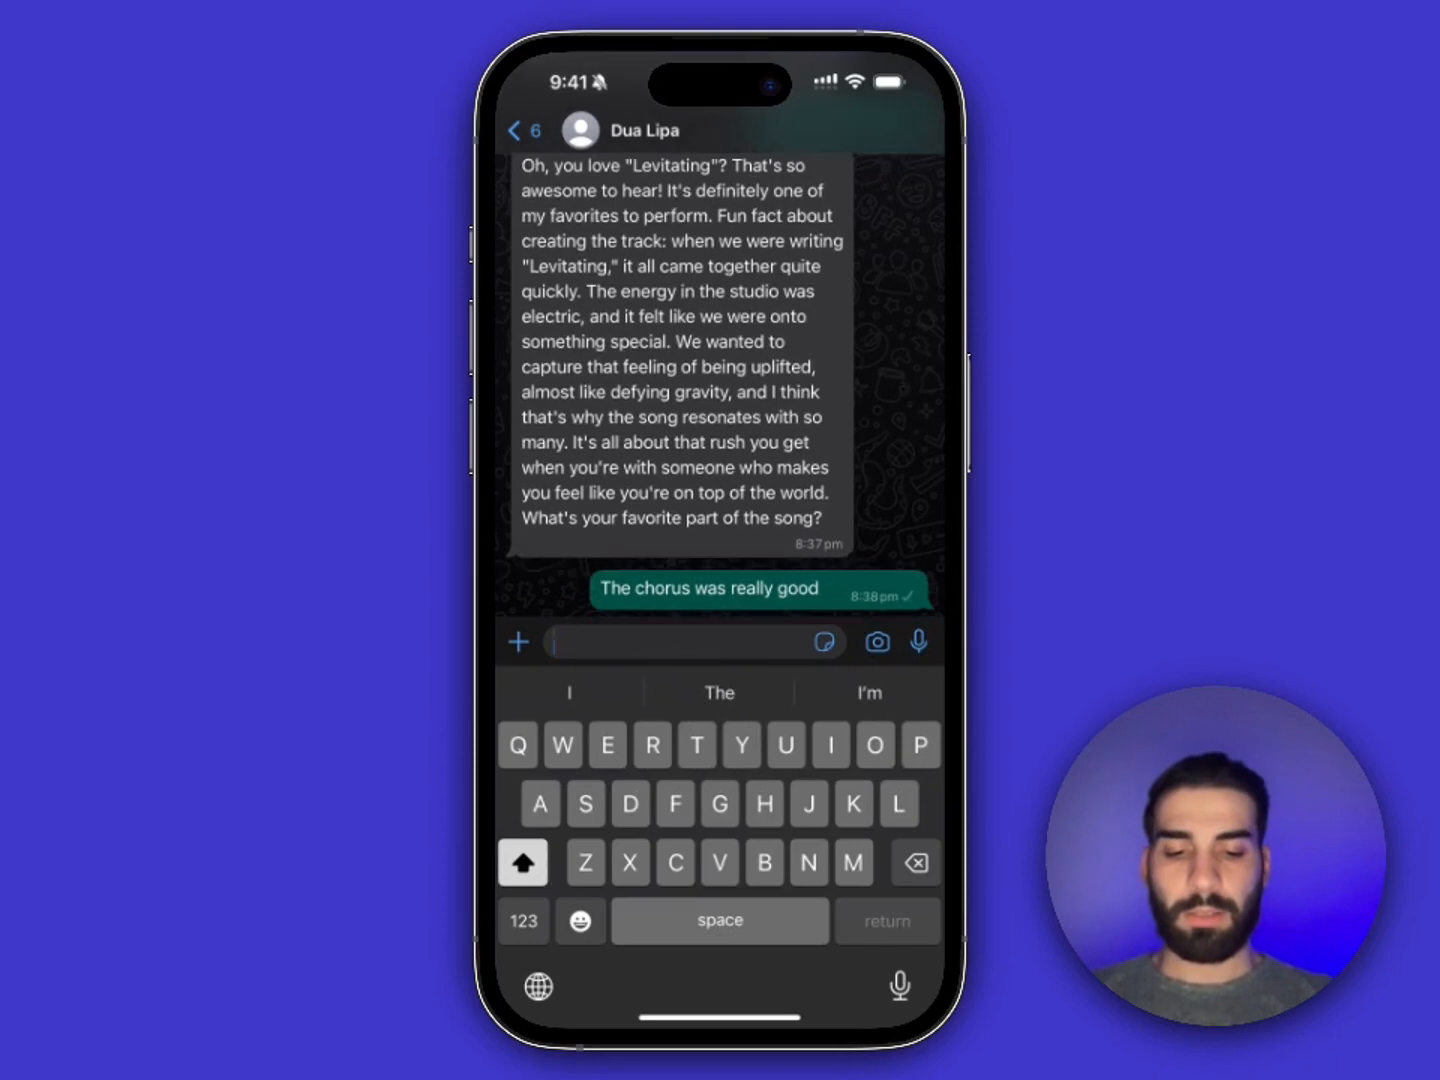